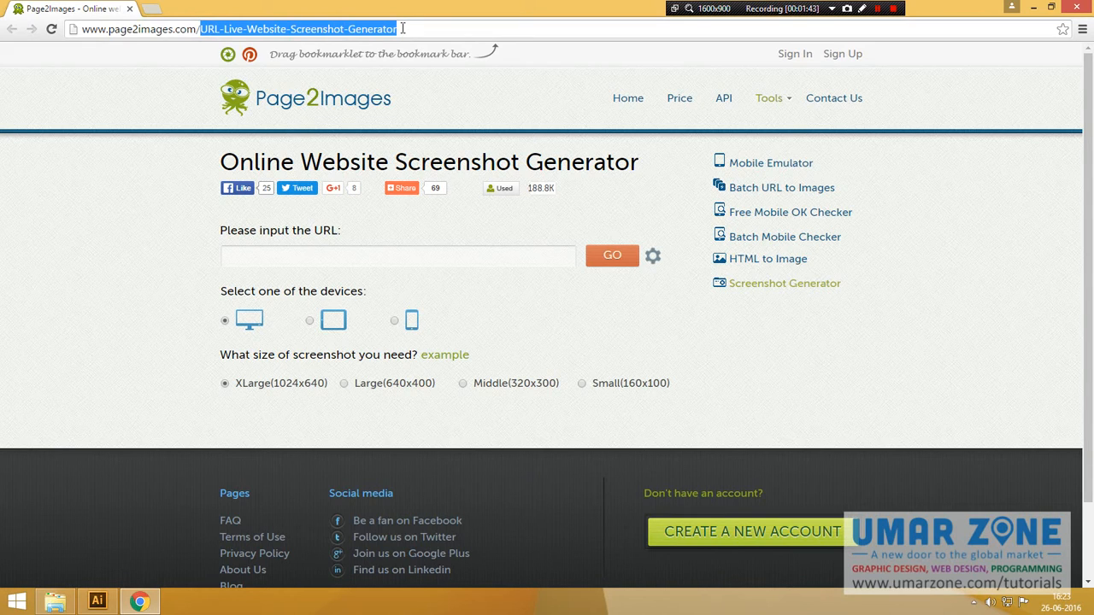
left_click_drag(403, 28, 207, 17)
left_click(312, 256)
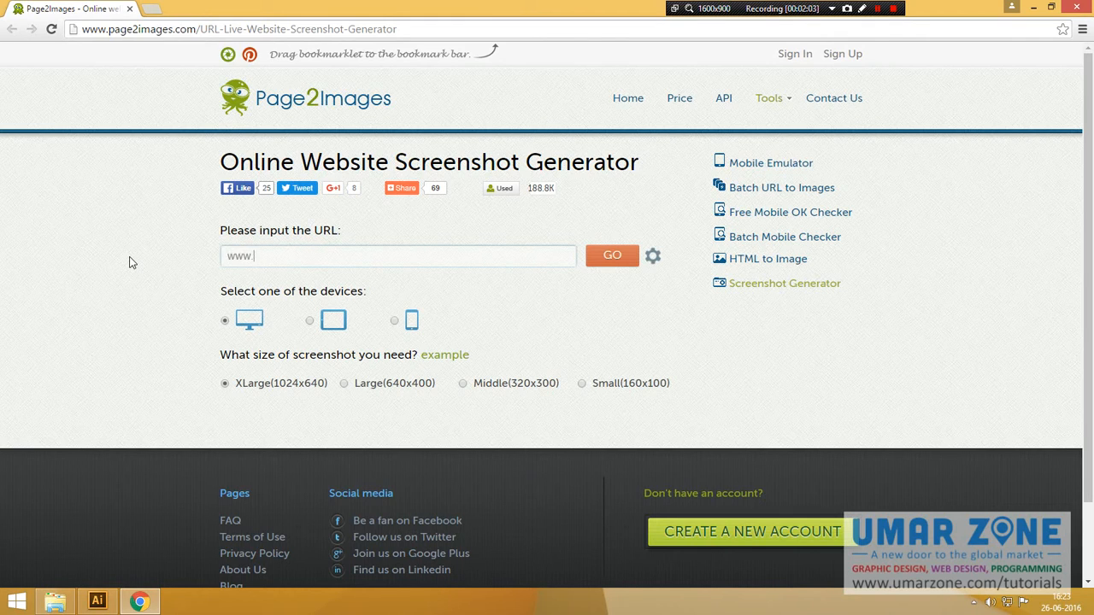
type("o.com")
left_click_drag(223, 290, 368, 293)
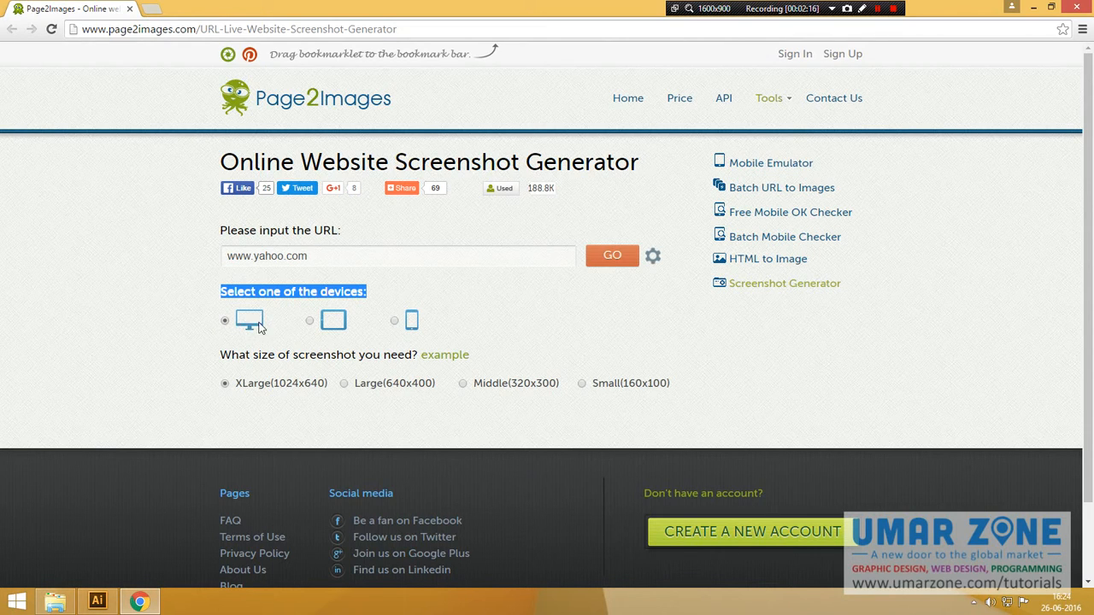
left_click(309, 321)
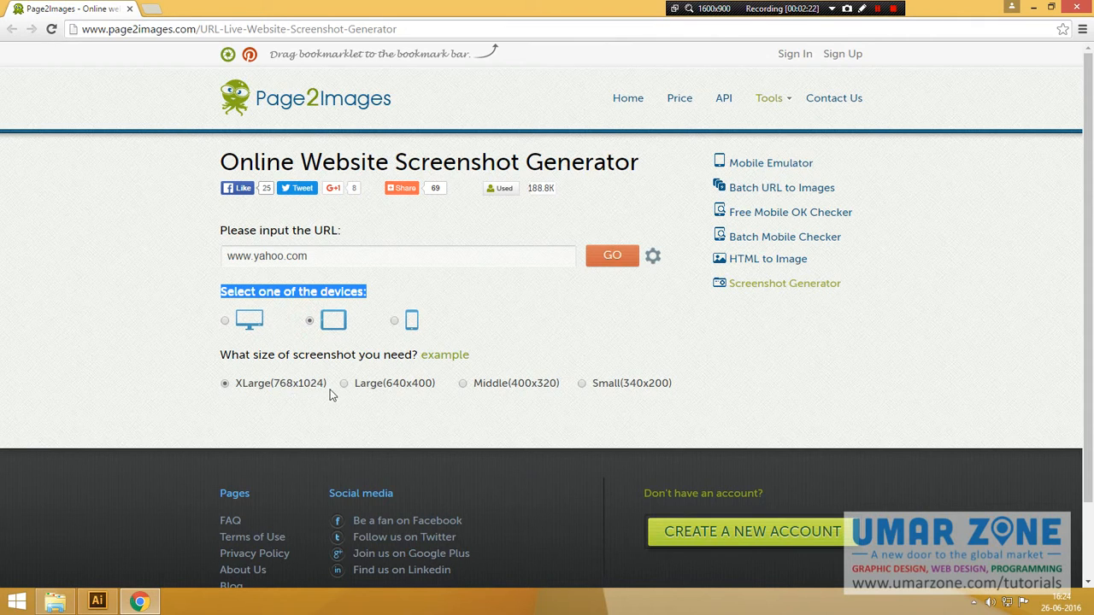
left_click(394, 321)
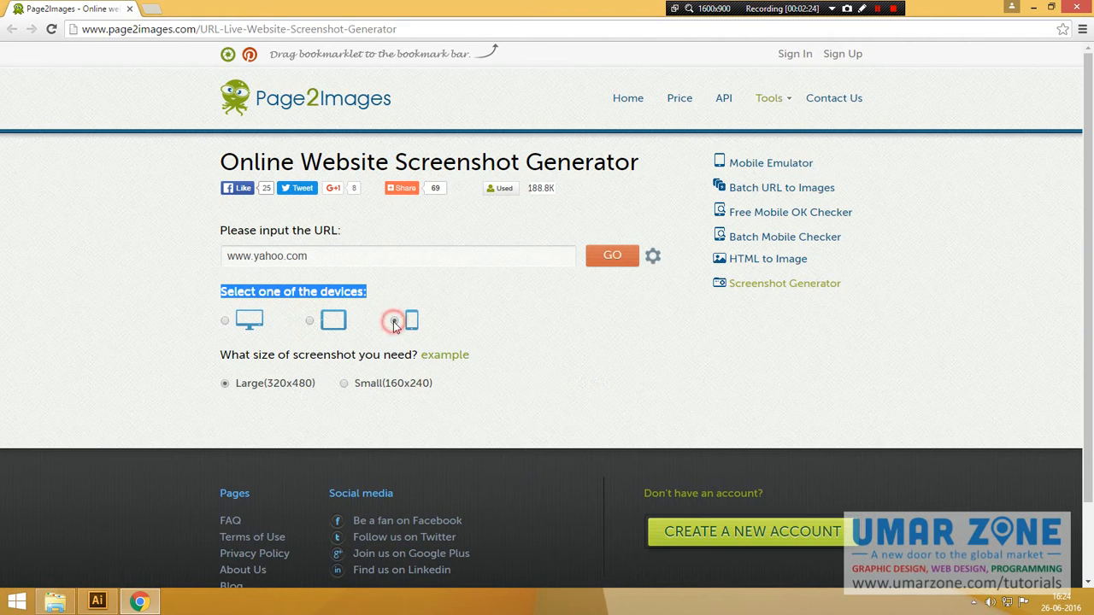
left_click(226, 322)
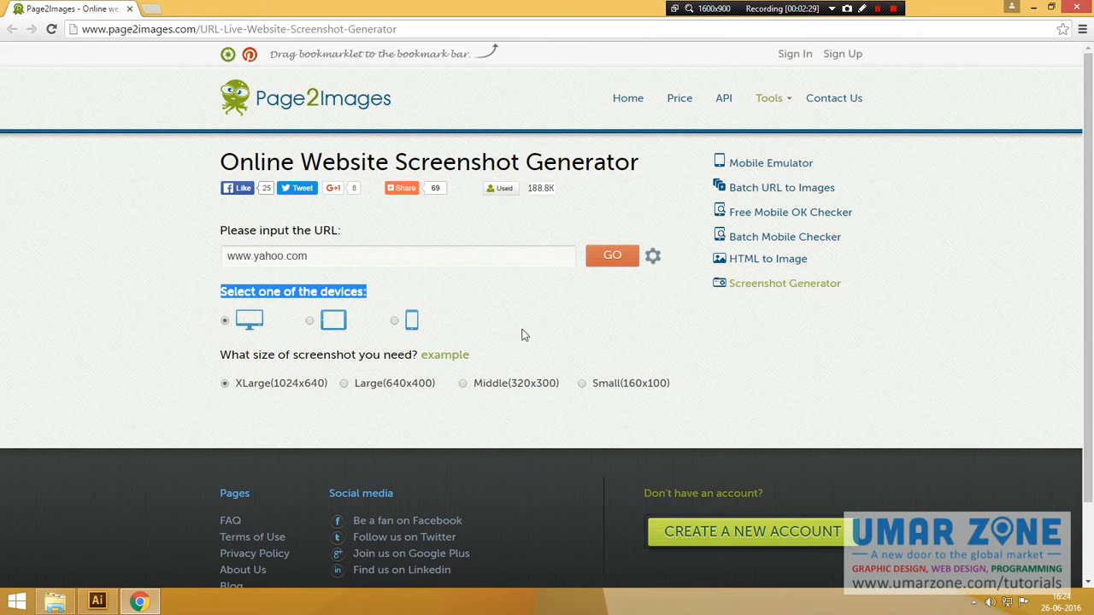
left_click(610, 259)
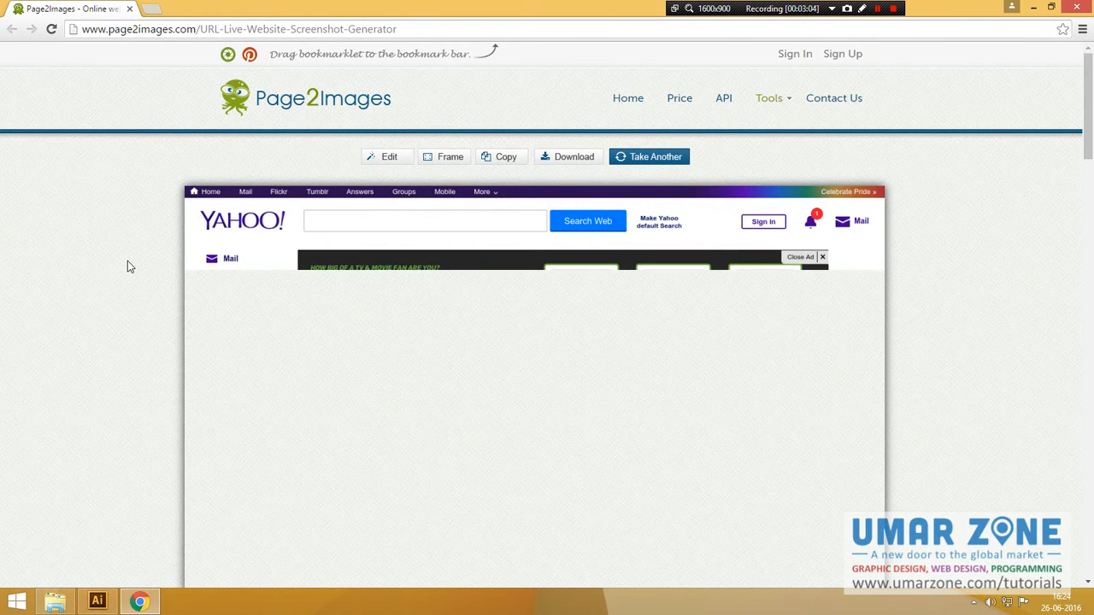
Step: Scroll down while the Yahoo homepage screenshot preview renders
scroll(127, 261, "down", 1)
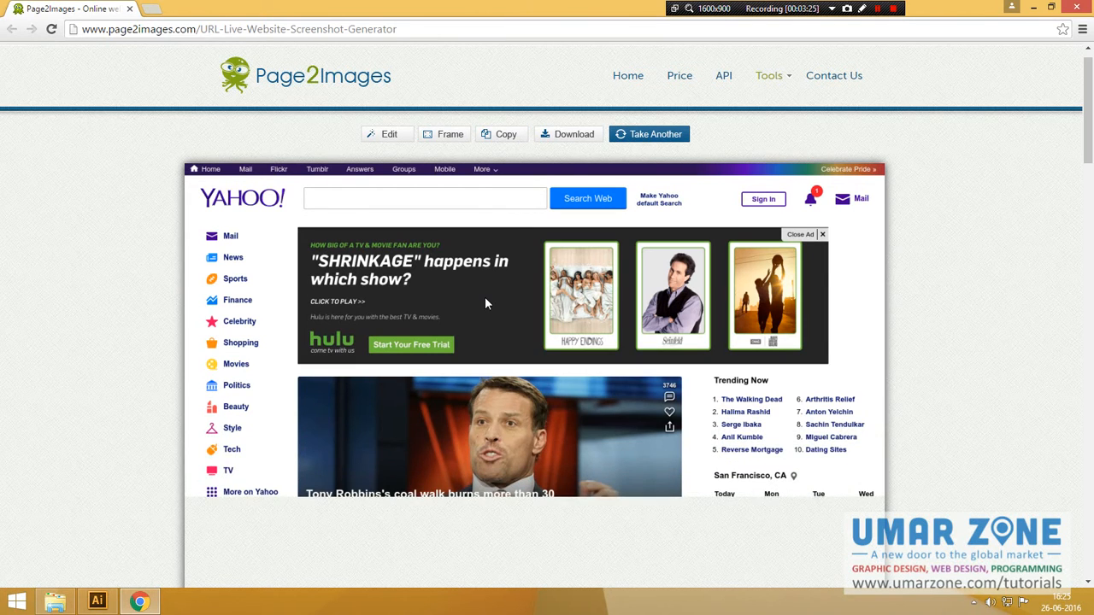
Step: Scroll through the full-length Yahoo screenshot preview to check it rendered completely
scroll(485, 298, "down", 1)
scroll(485, 304, "down", 5)
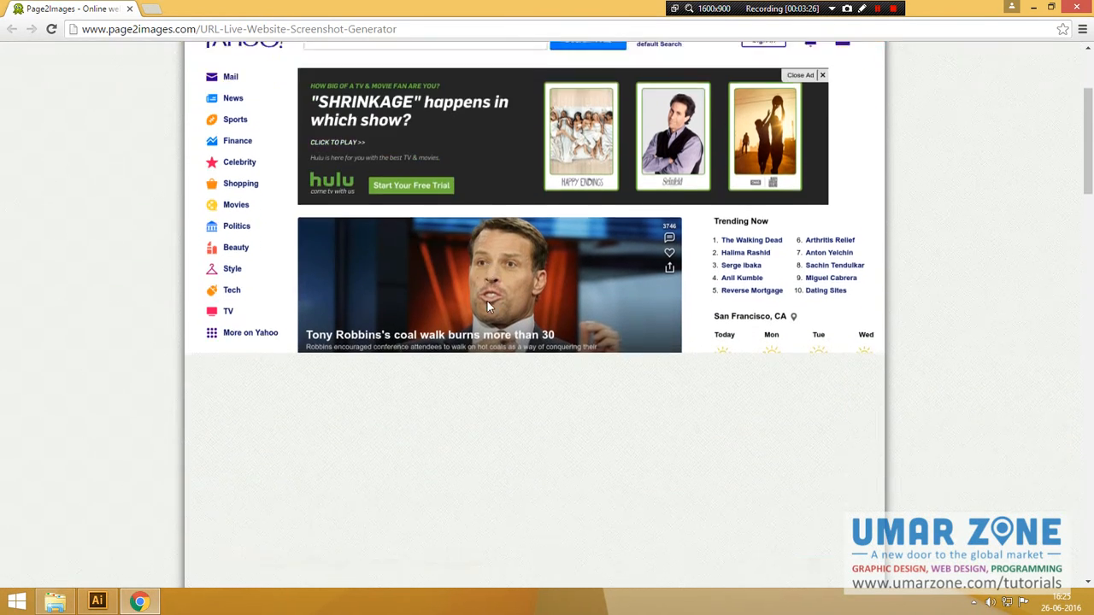
scroll(487, 306, "down", 5)
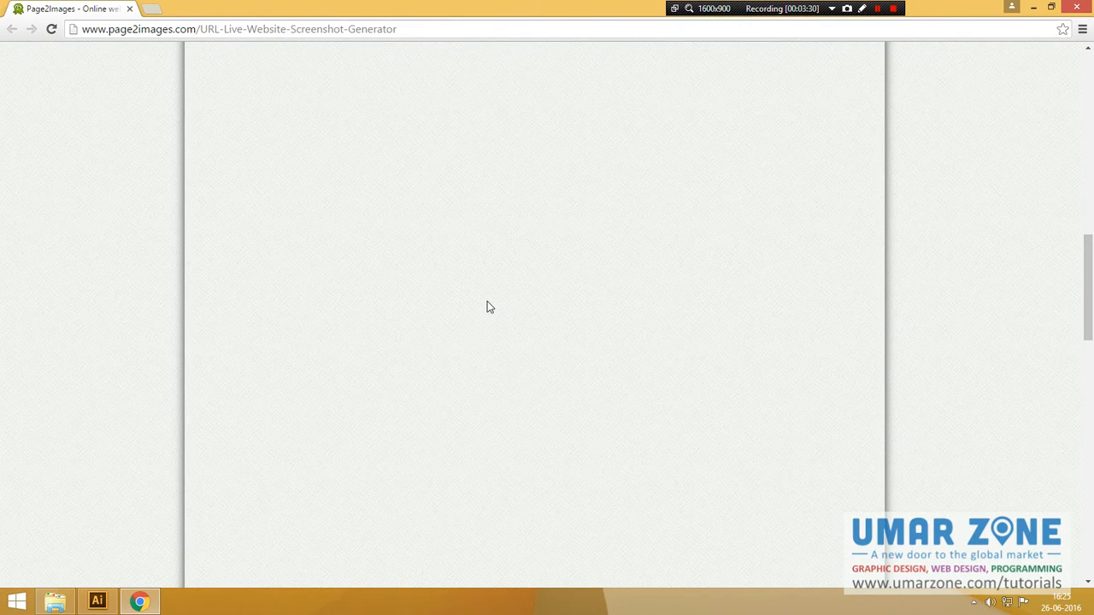
scroll(488, 306, "down", 3)
scroll(918, 368, "down", 2)
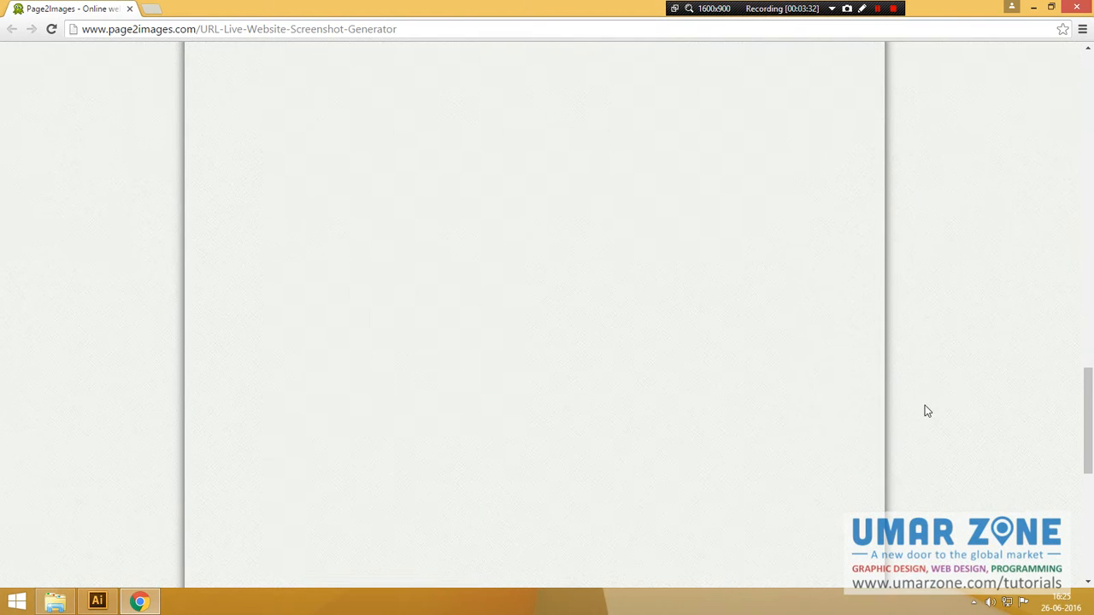
scroll(940, 428, "down", 4)
scroll(945, 446, "up", 2)
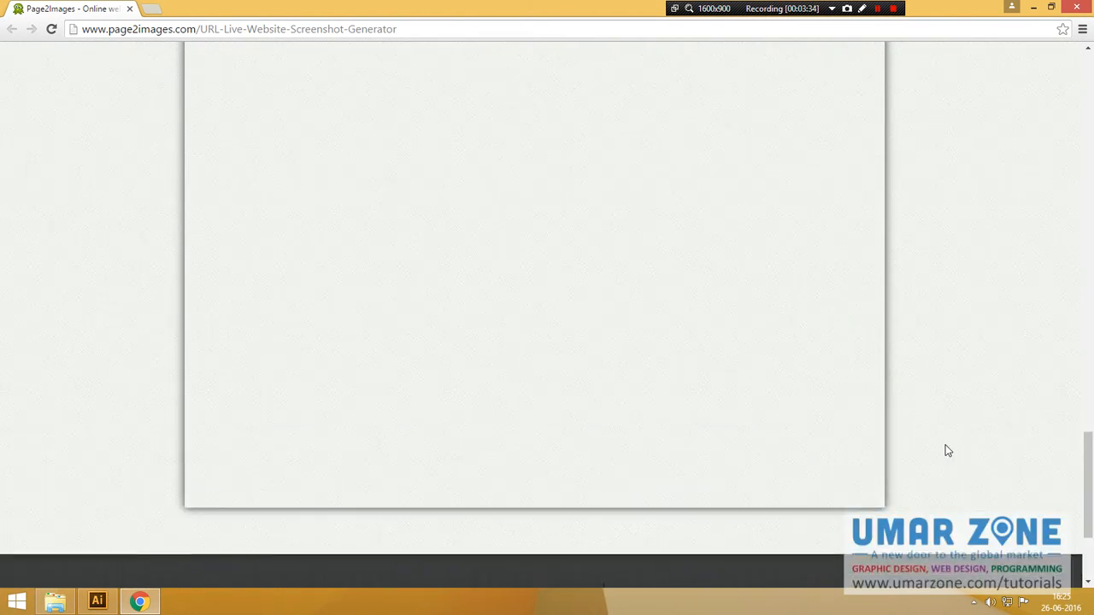
scroll(946, 445, "up", 10)
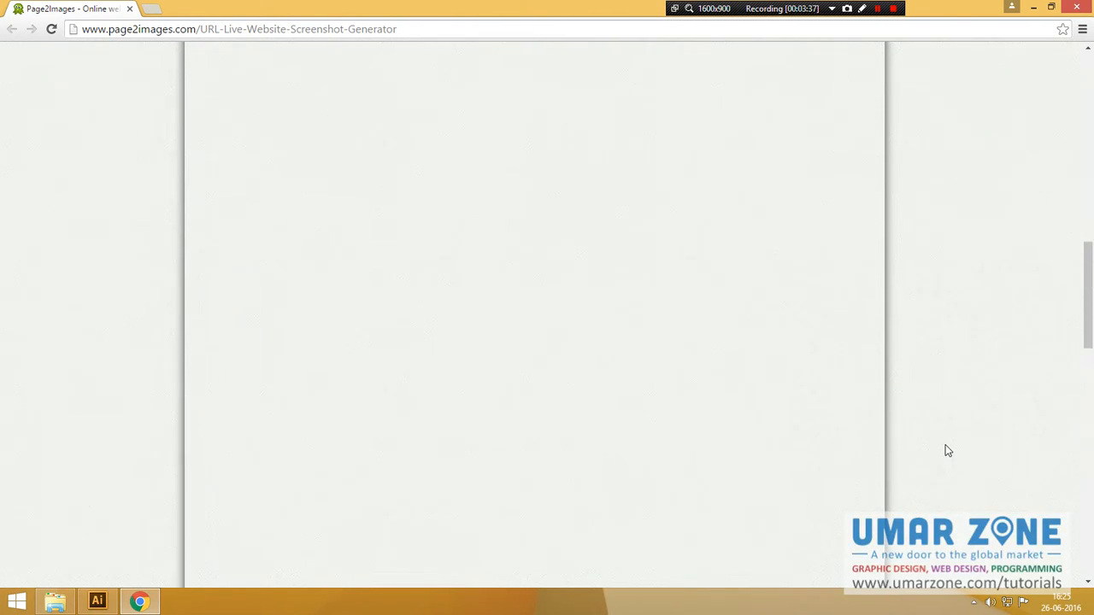
scroll(944, 444, "up", 5)
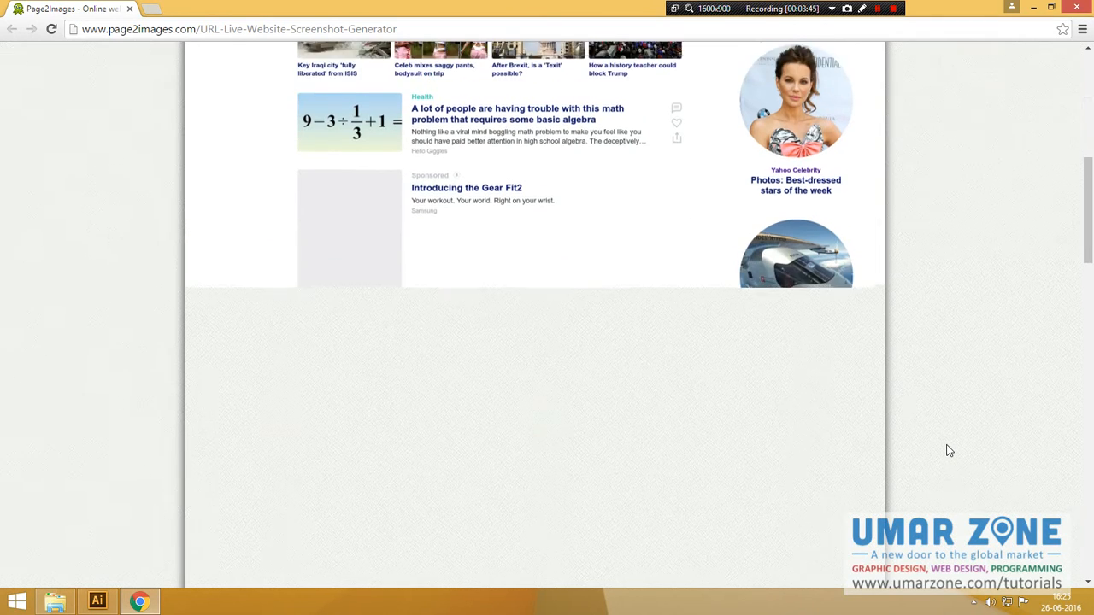
scroll(949, 450, "up", 5)
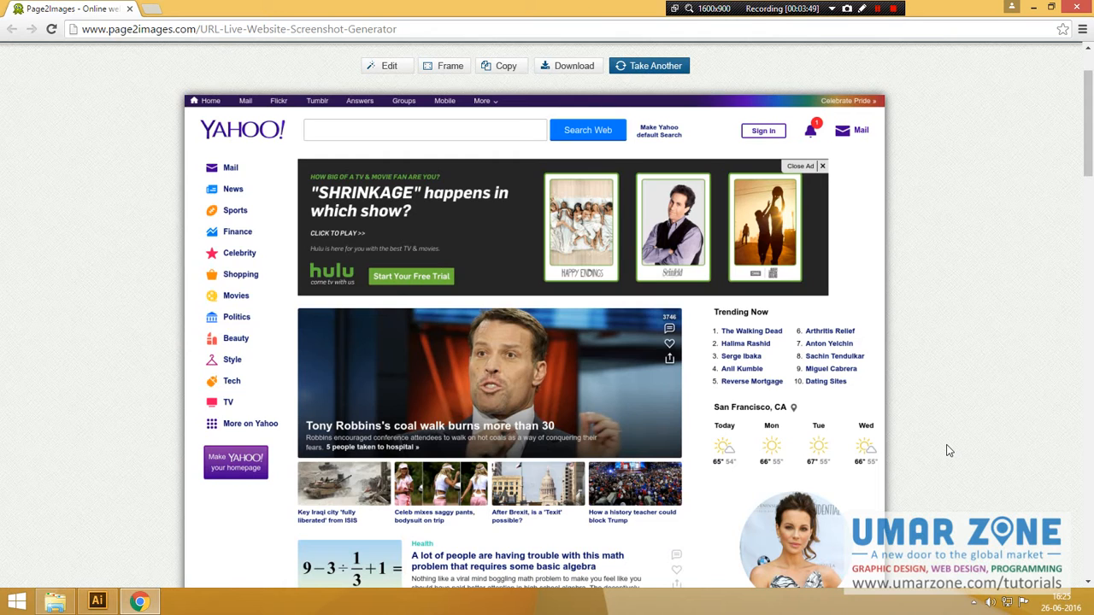
scroll(942, 426, "down", 1)
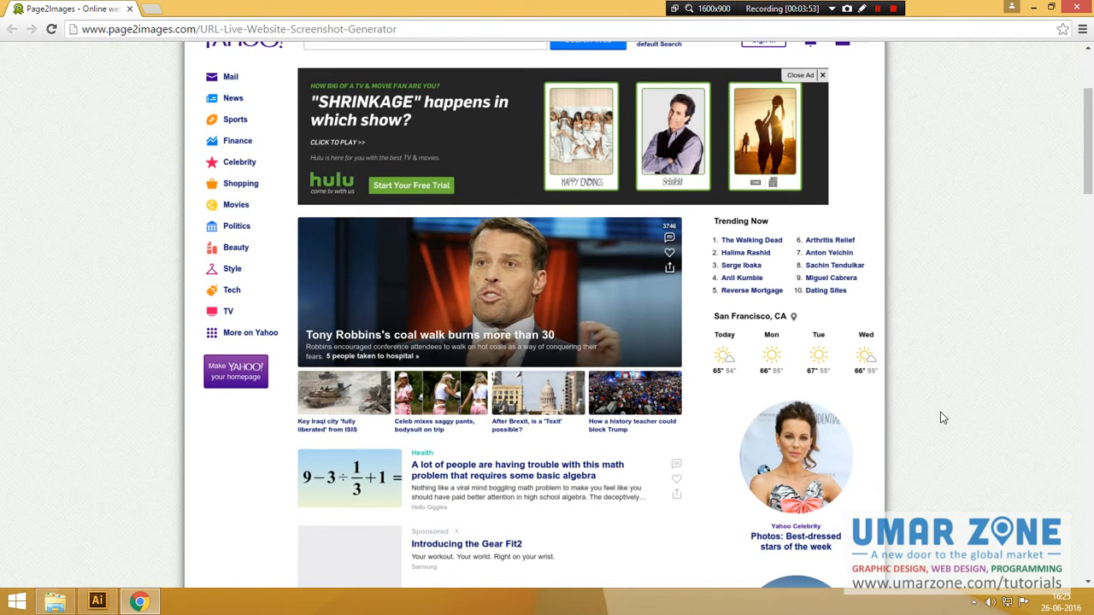
scroll(943, 417, "down", 6)
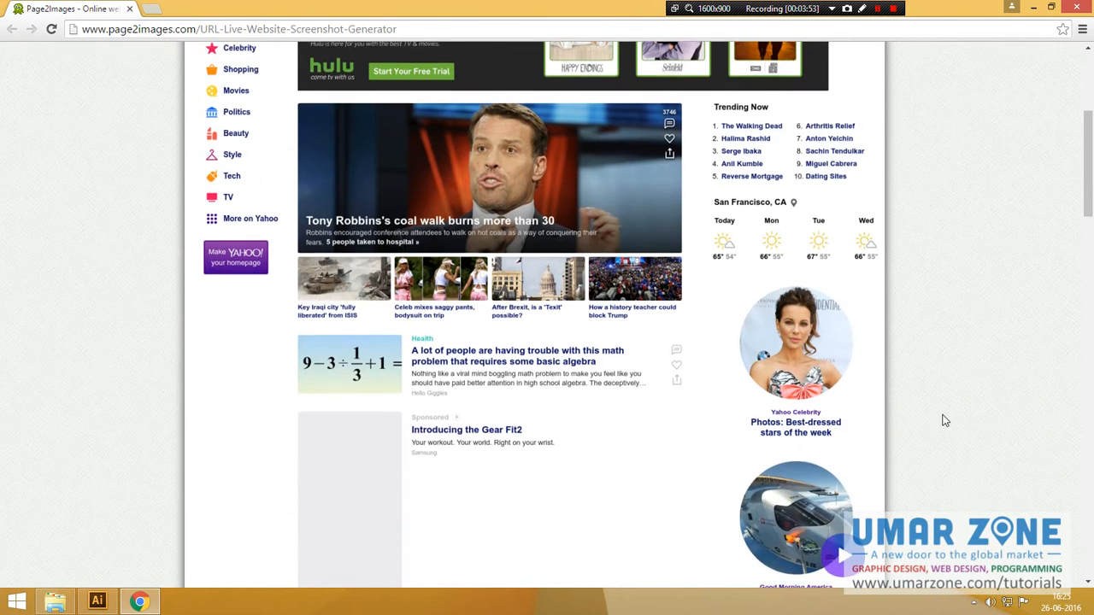
scroll(945, 421, "down", 6)
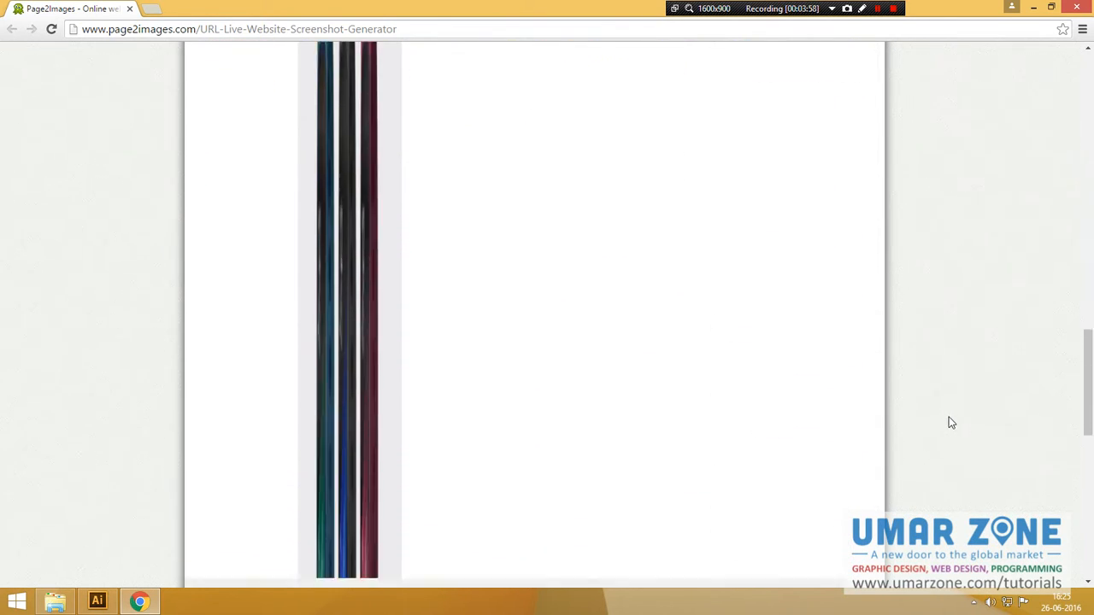
scroll(949, 423, "down", 5)
scroll(978, 436, "down", 2)
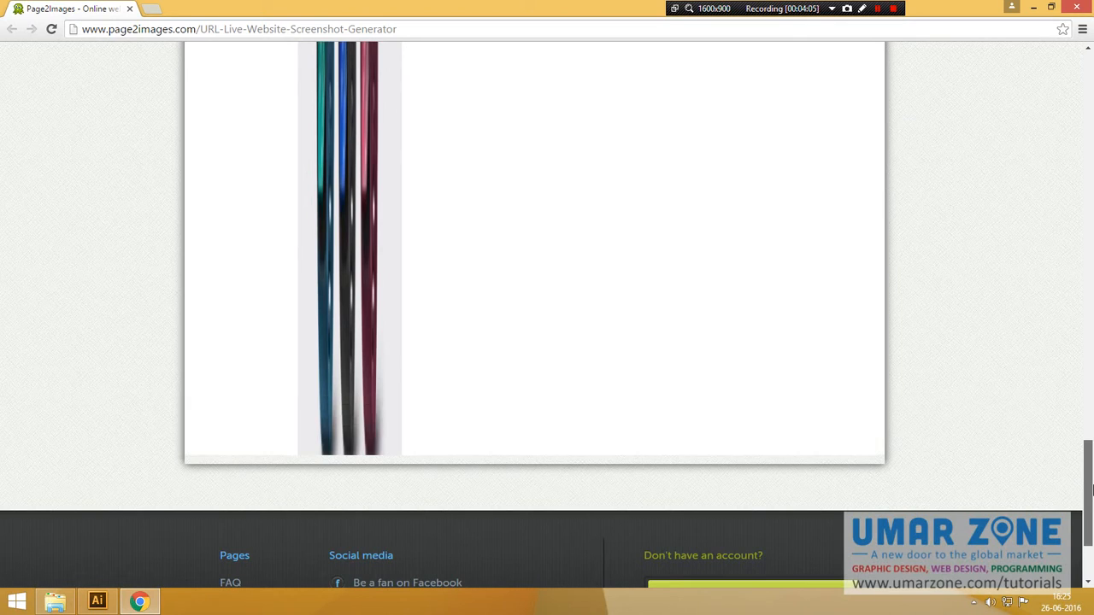
Step: Copy the Yahoo screenshot image to the clipboard and switch to Illustrator
left_click_drag(1093, 490, 1038, 125)
right_click(462, 227)
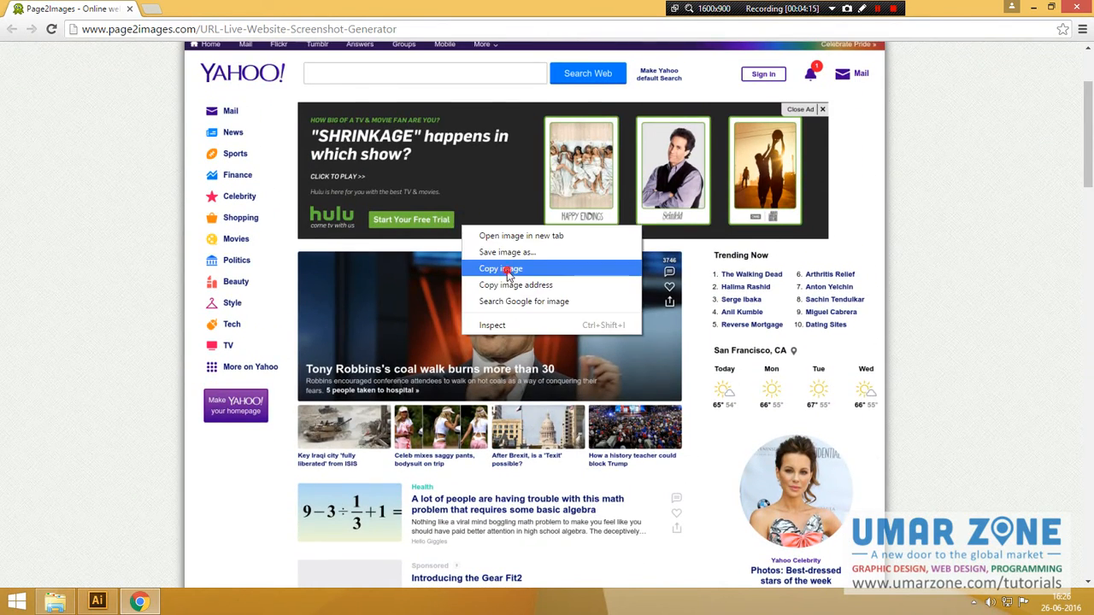
left_click(508, 270)
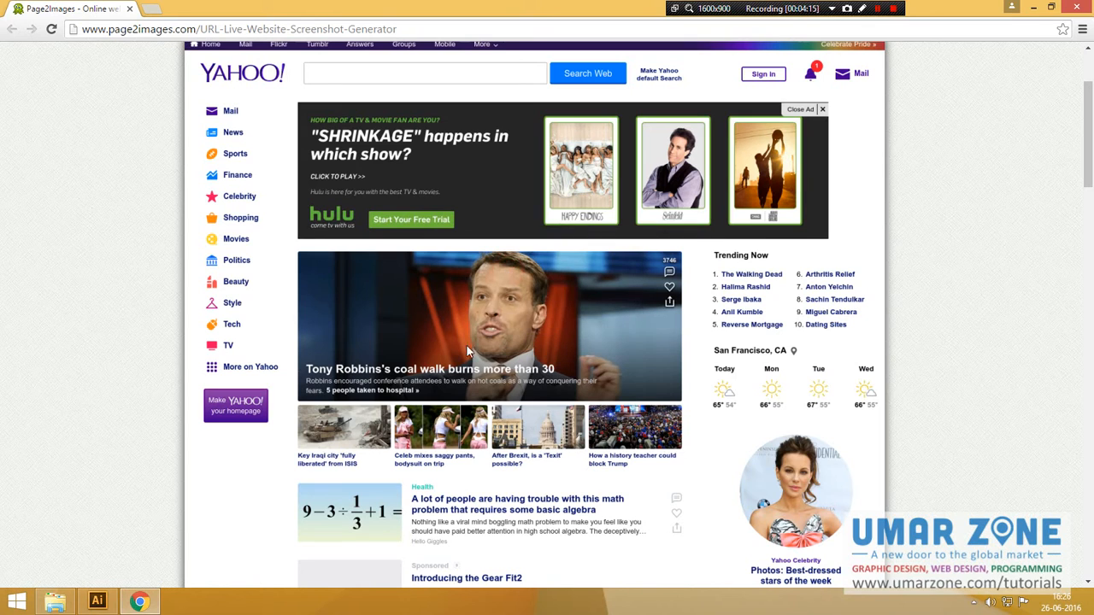
left_click(99, 601)
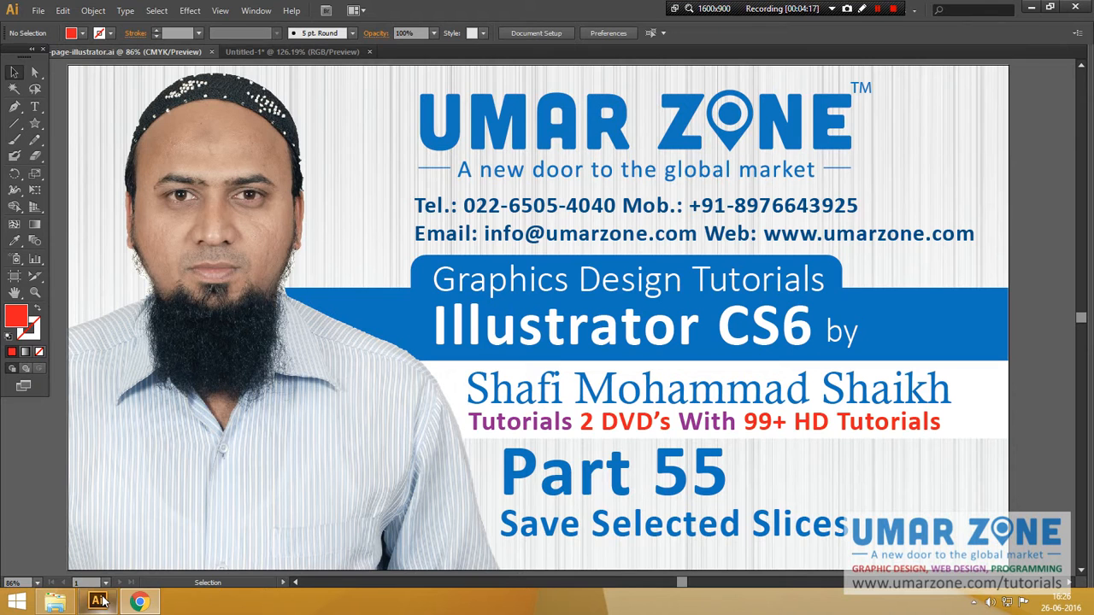
Step: Create a new RGB document 1024 px wide
left_click(63, 11)
left_click(53, 27)
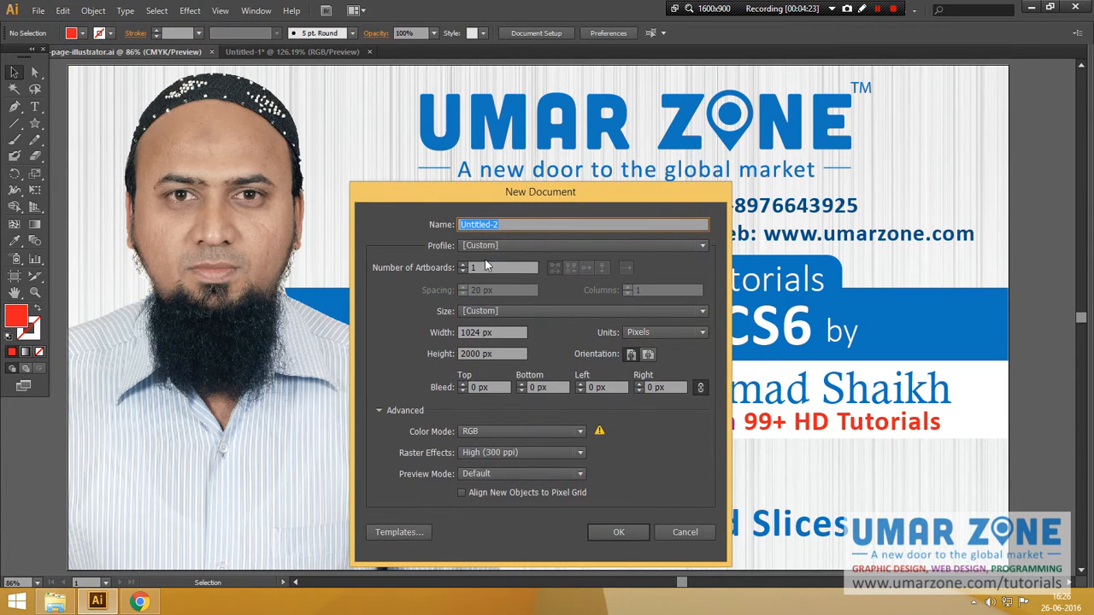
left_click_drag(500, 334, 451, 339)
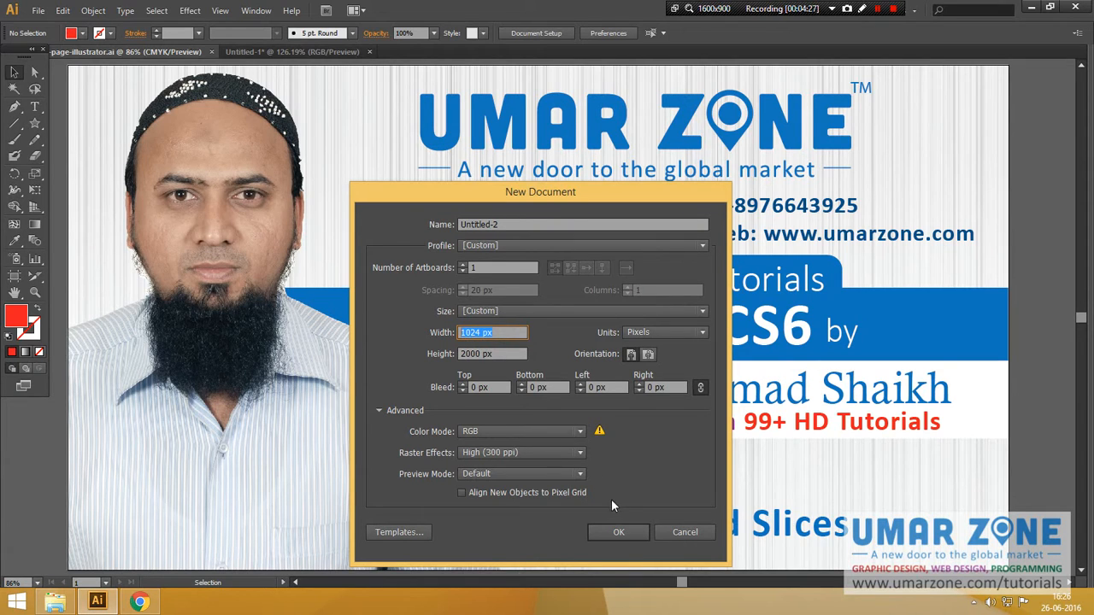
left_click(620, 530)
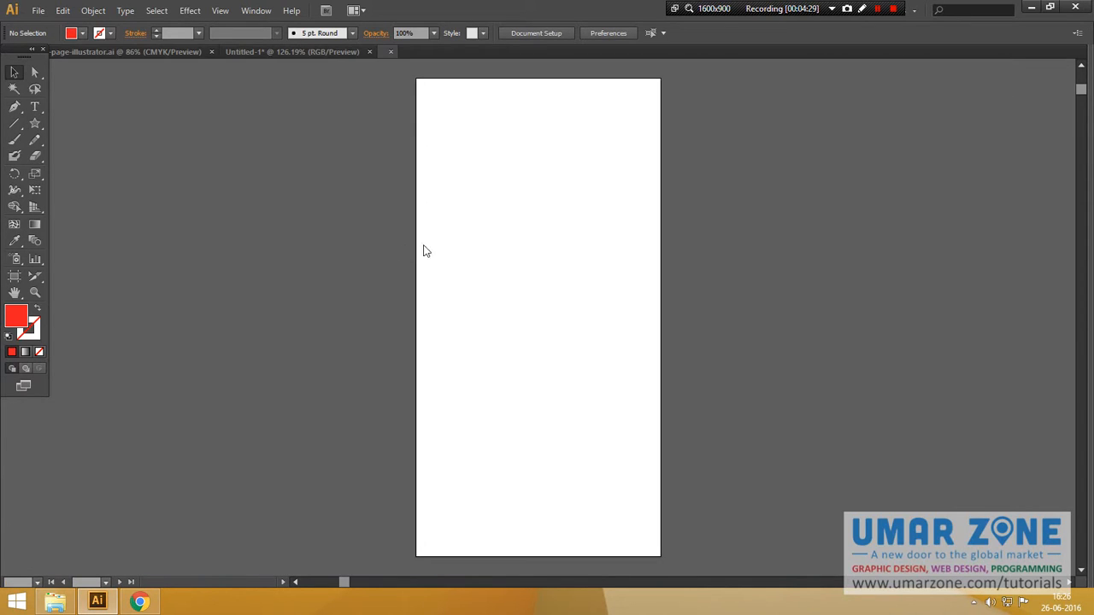
Step: Paste the Yahoo screenshot onto the new artboard, then delete it
left_click(475, 213)
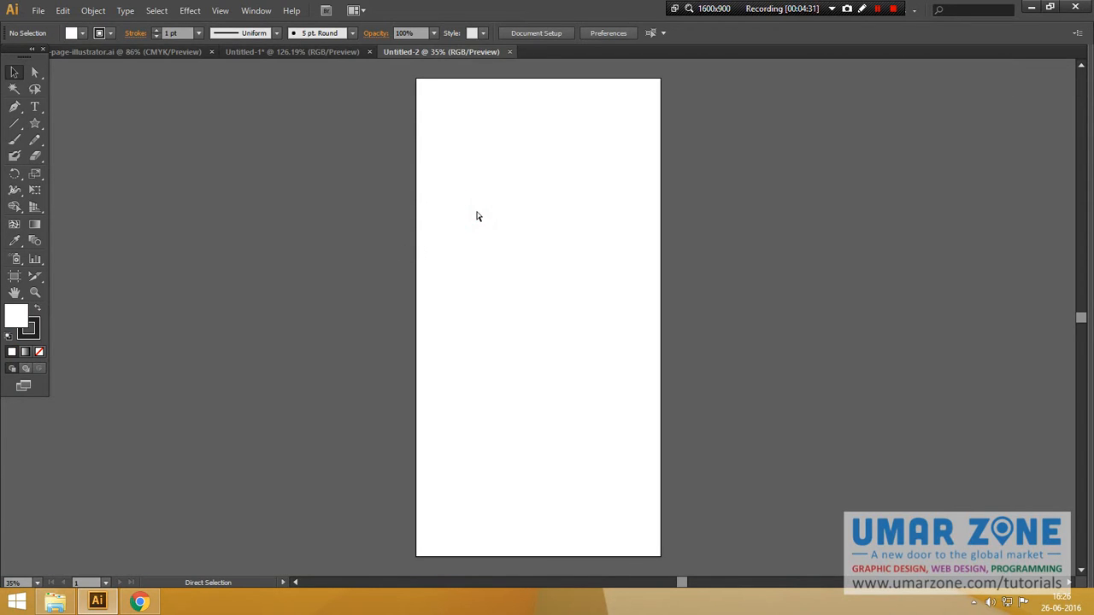
key("ctrl+v")
scroll(688, 222, "up", 5)
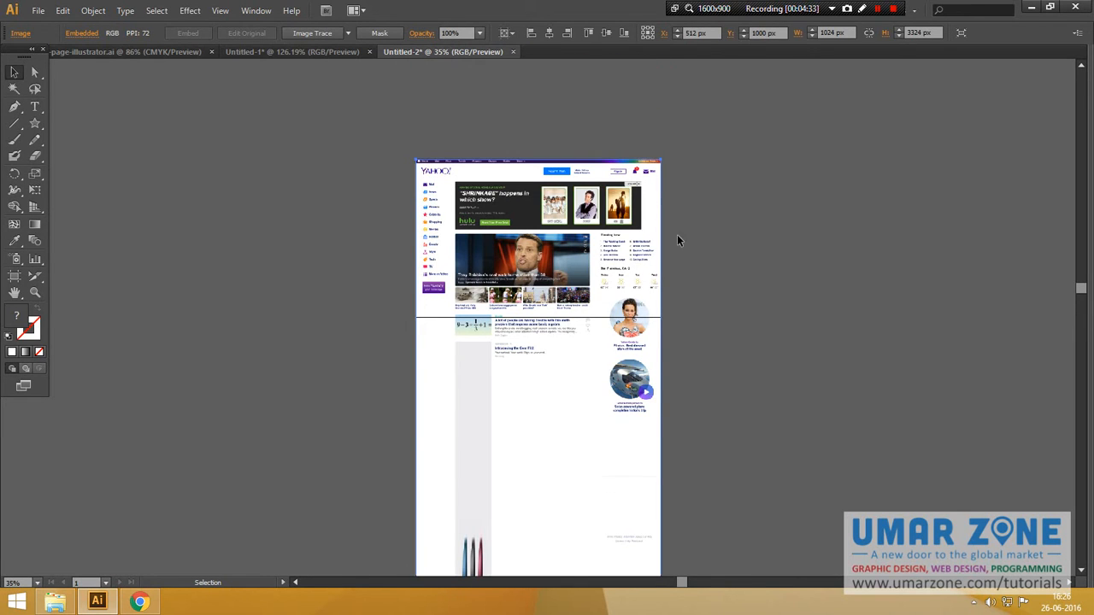
key("Delete")
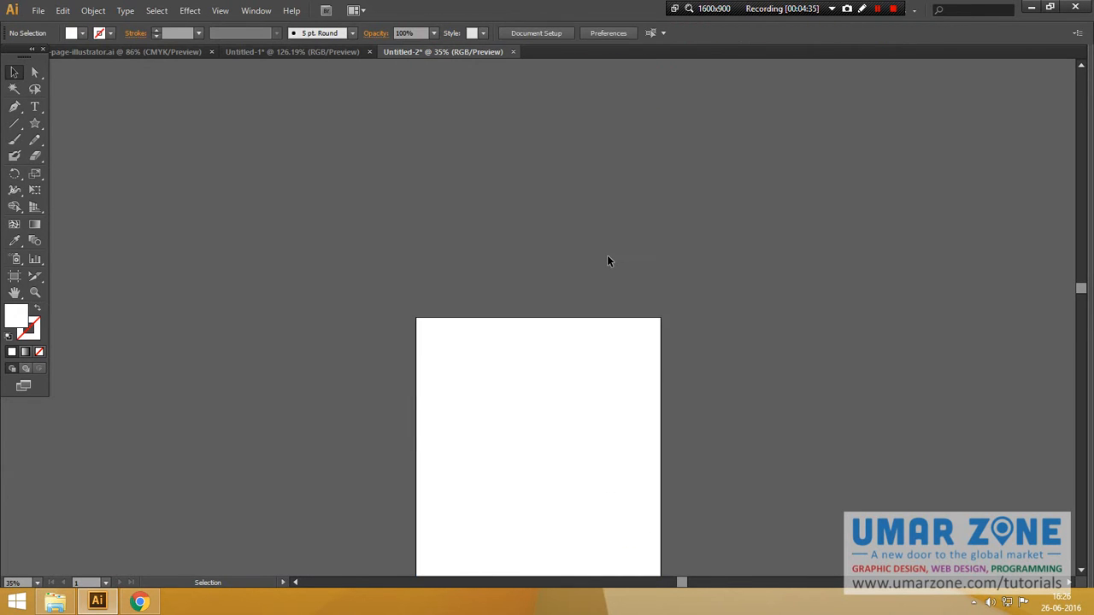
Step: Return to Page2Images in the browser and start another screenshot capture
key("alt+Tab")
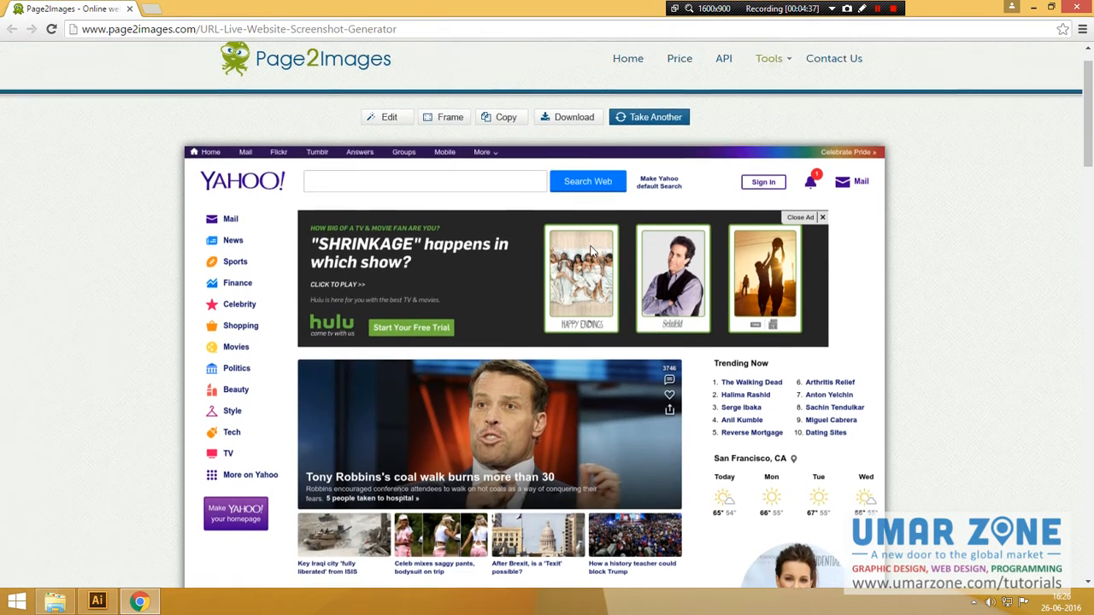
scroll(591, 250, "up", 1)
left_click(632, 161)
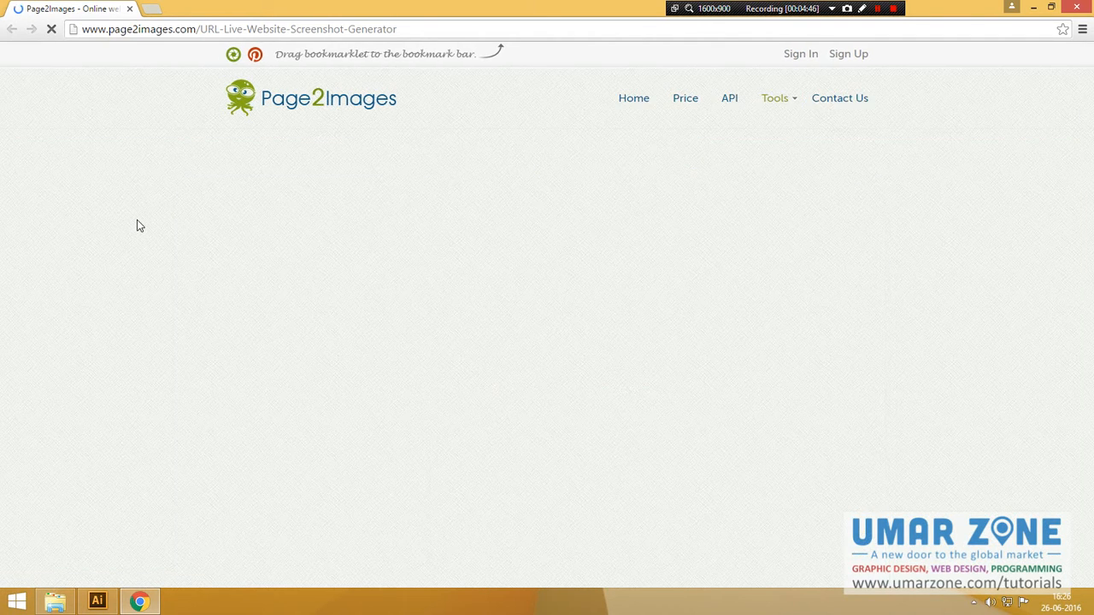
left_click(253, 257)
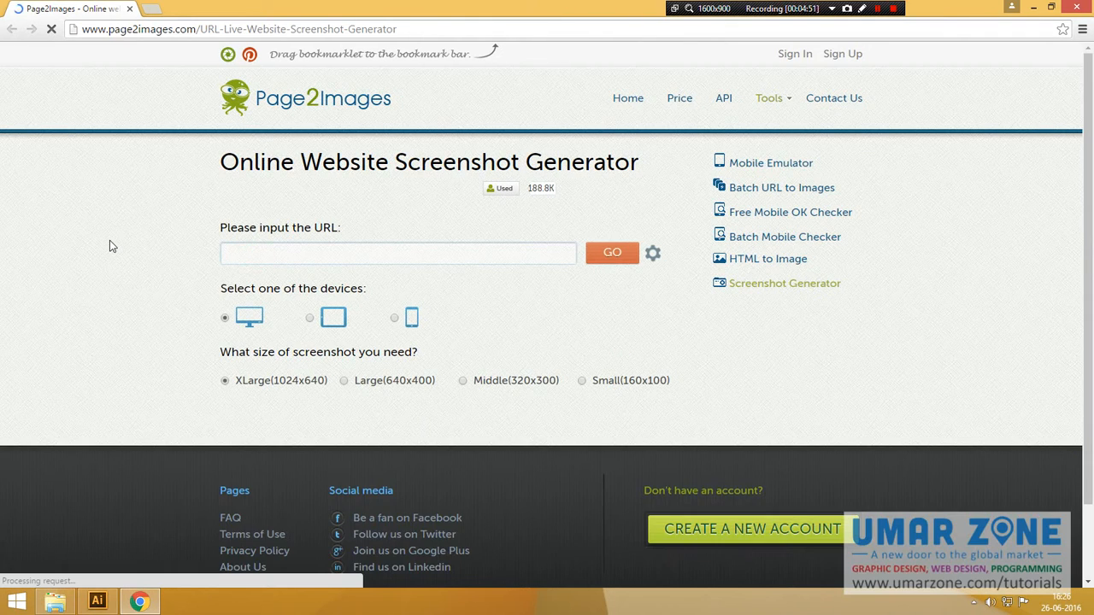
left_click(248, 256)
type("www")
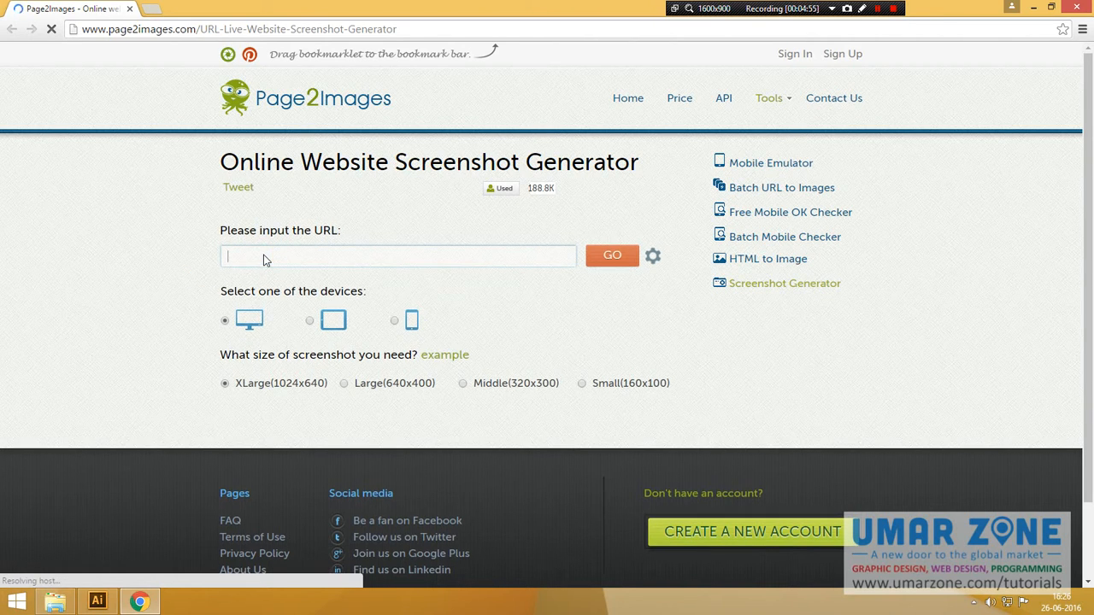
type(".umarzone.c")
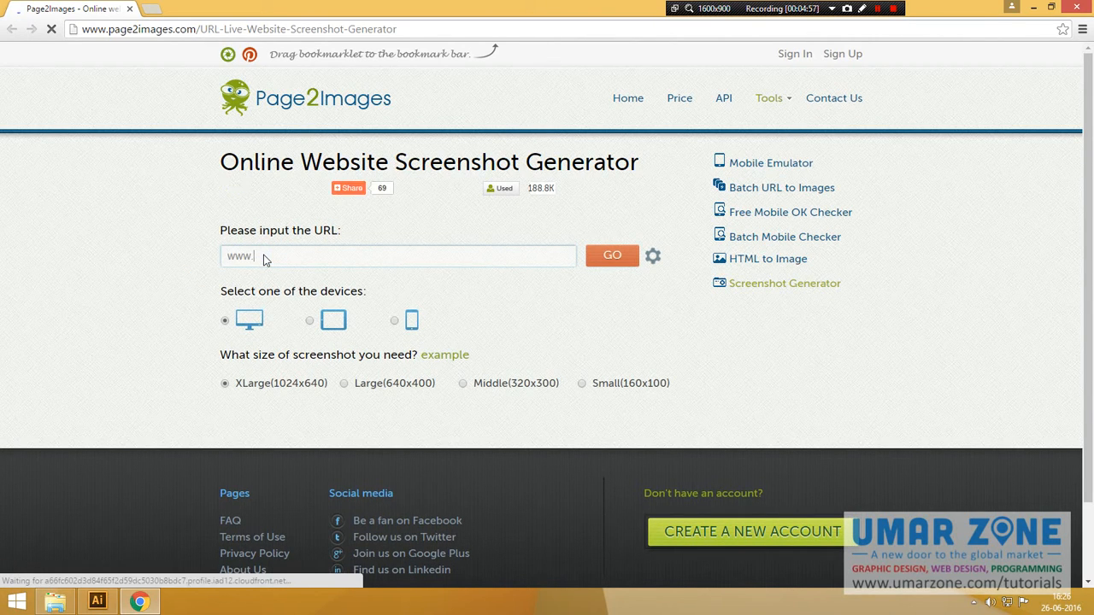
type("om")
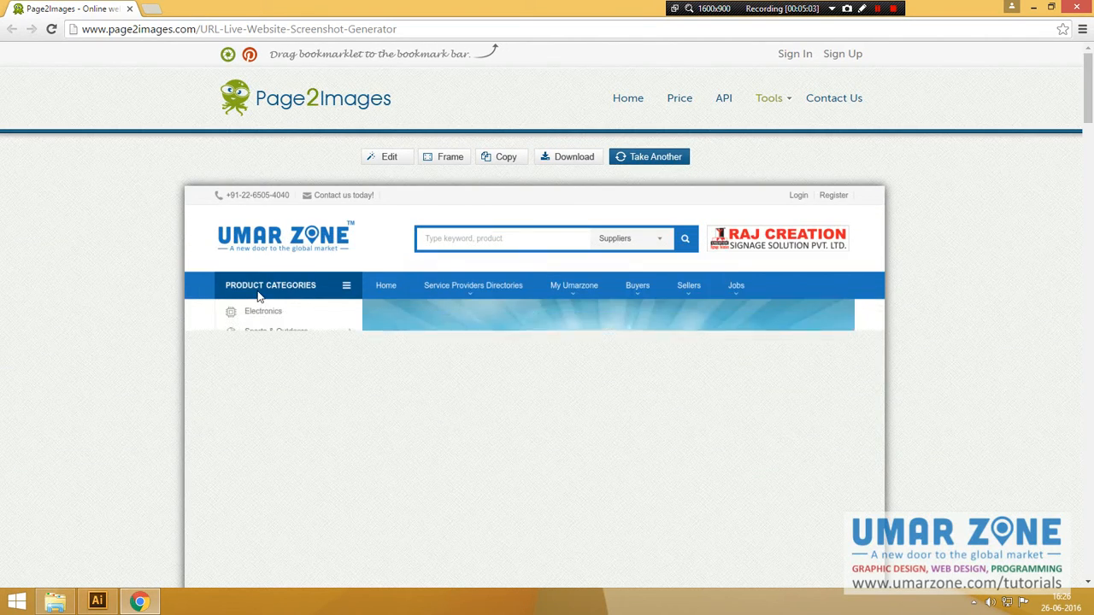
Step: Copy the rendered umarzone.com screenshot image and switch to Illustrator's blank document
scroll(157, 326, "down", 3)
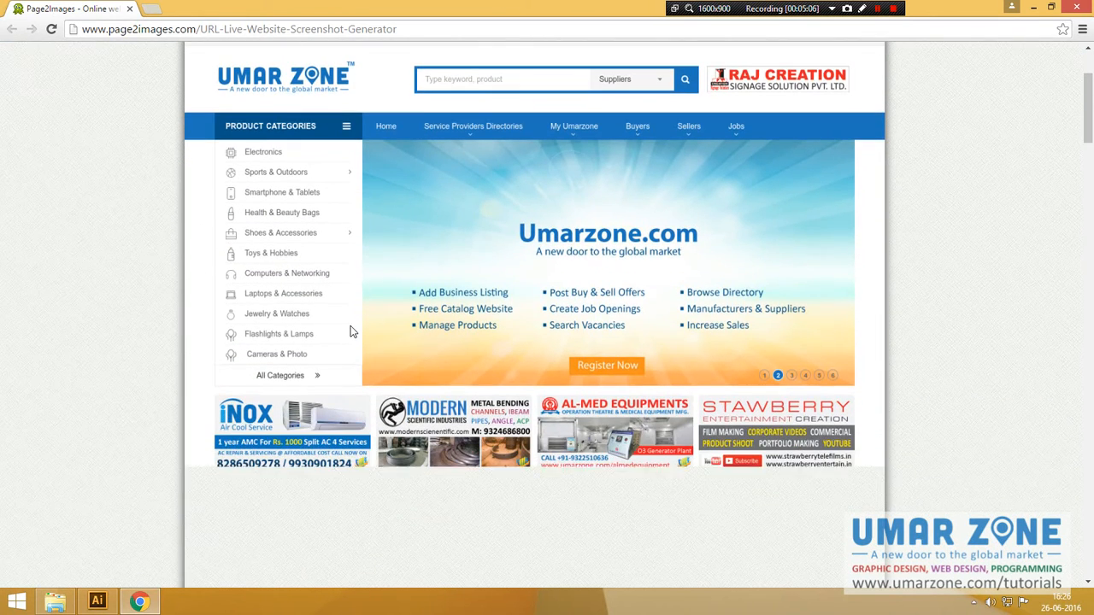
scroll(350, 331, "down", 6)
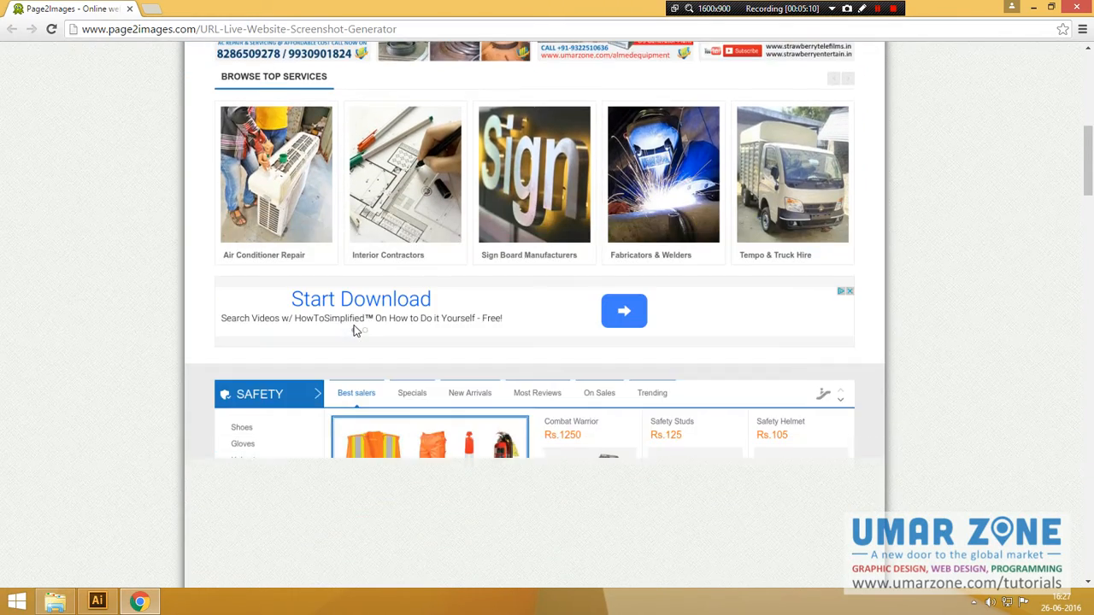
scroll(356, 331, "down", 4)
scroll(359, 324, "up", 5)
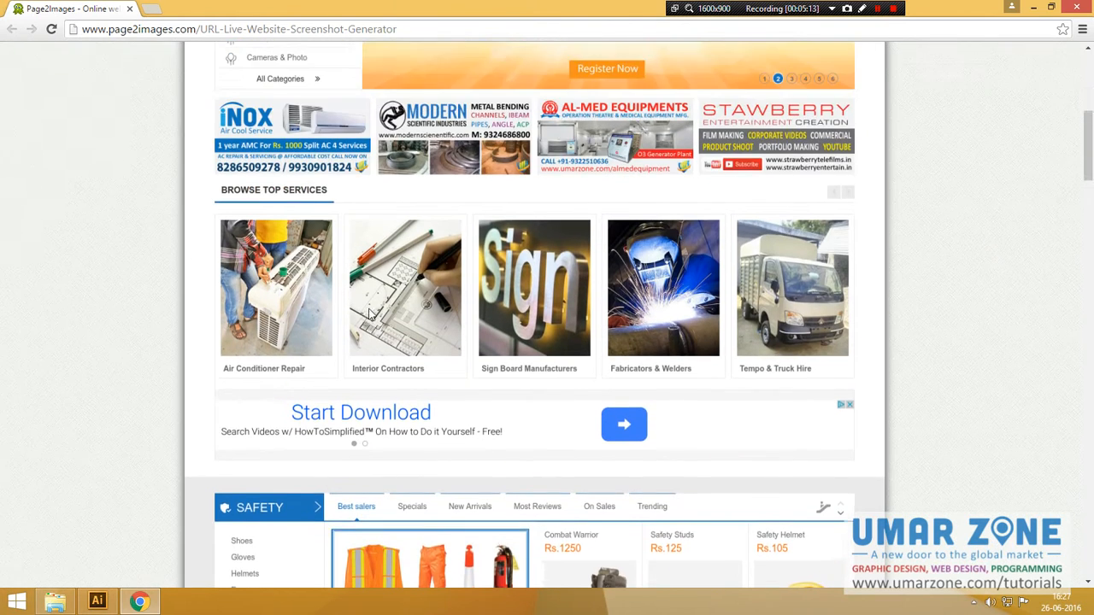
scroll(369, 315, "up", 1)
right_click(398, 213)
left_click(433, 245)
key("alt+Tab")
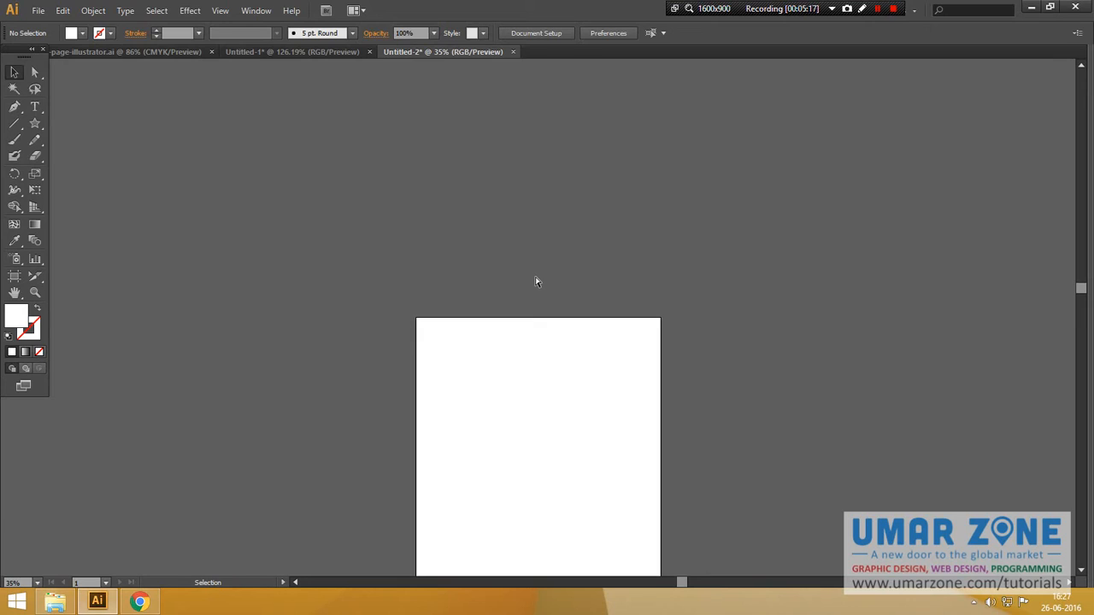
Step: Paste the umarzone.com screenshot and extend the artboard to about 2150 px tall
key("ctrl+v")
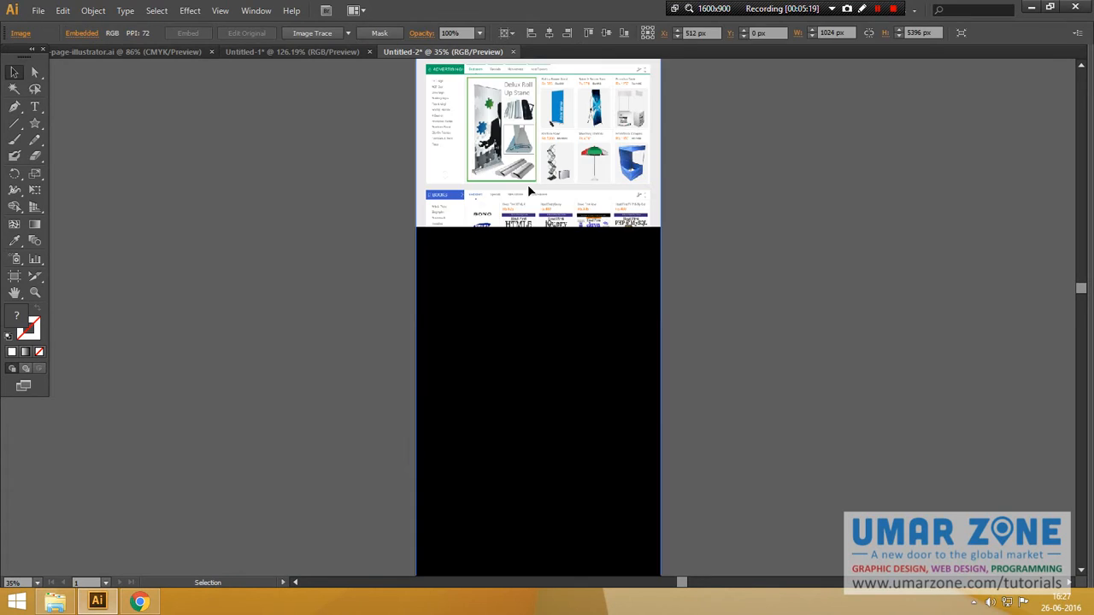
key("shift+Down")
key("shift+Down")
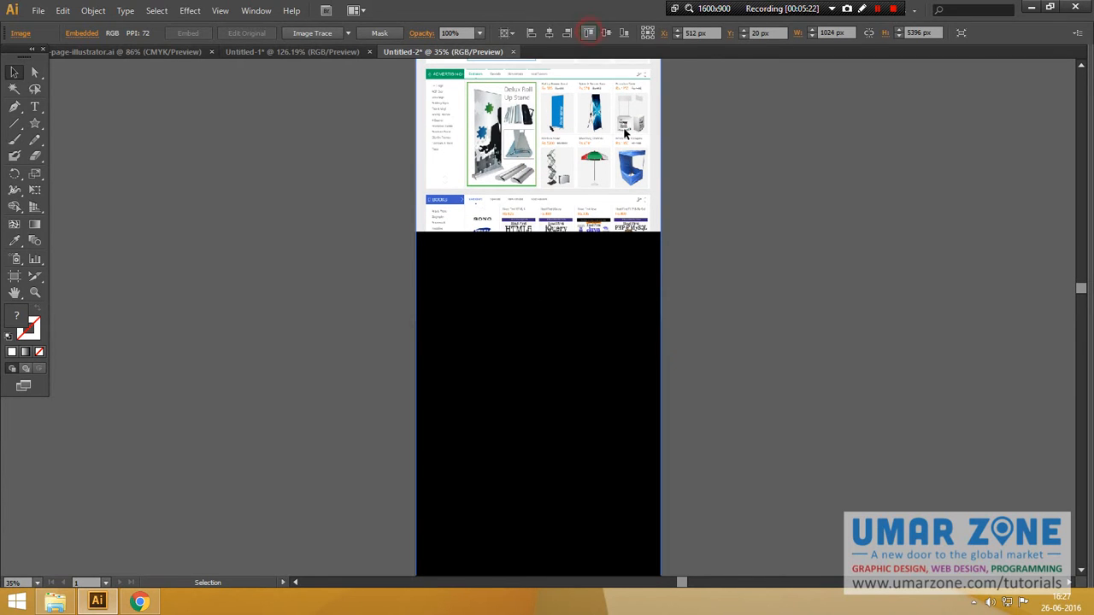
left_click(699, 249)
key("space")
left_click_drag(707, 409, 693, 158)
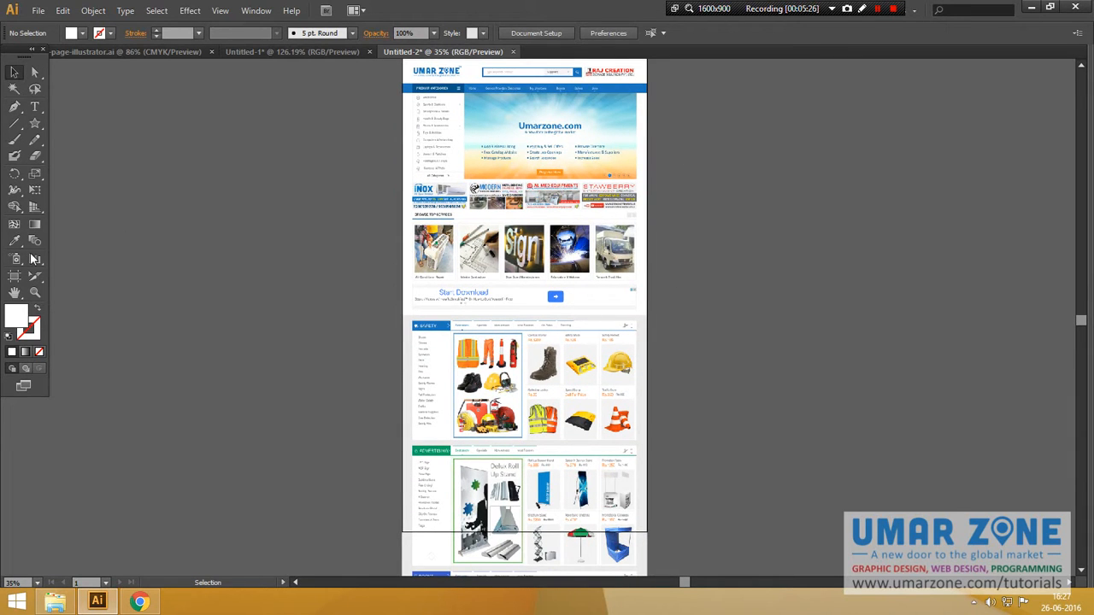
scroll(328, 433, "down", 3)
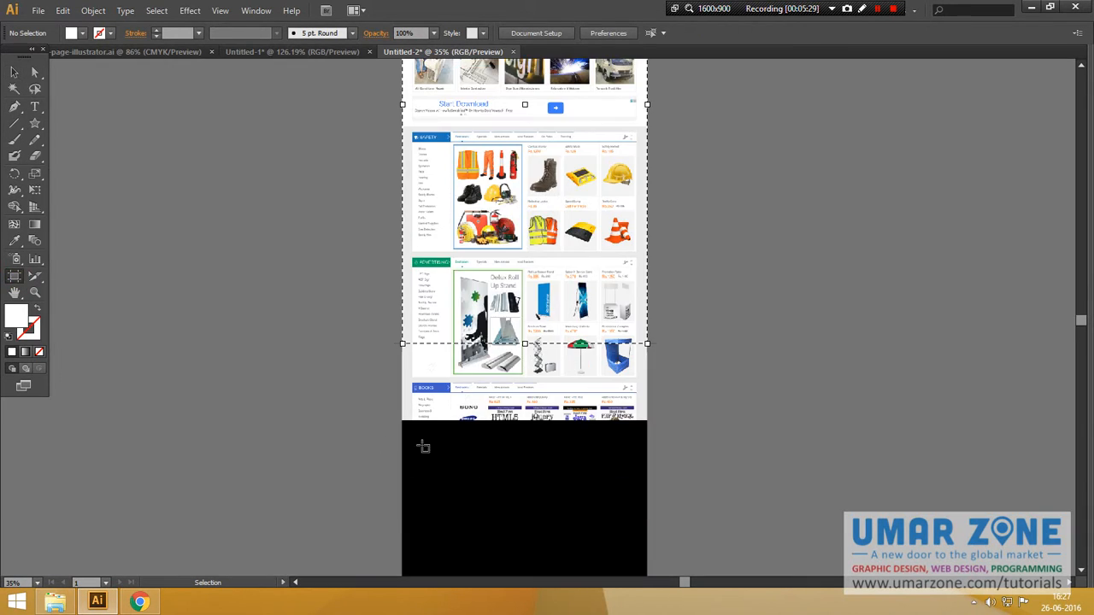
left_click_drag(525, 344, 540, 379)
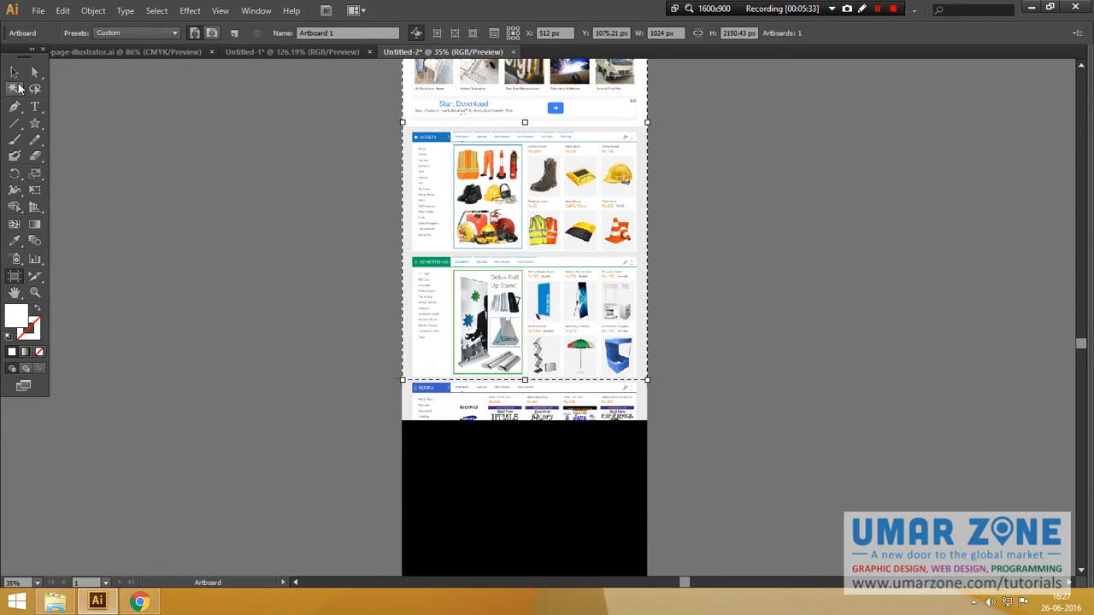
left_click(14, 72)
Step: Put a clipping mask on the pasted page screenshot
left_click(442, 299)
scroll(271, 389, "down", 9)
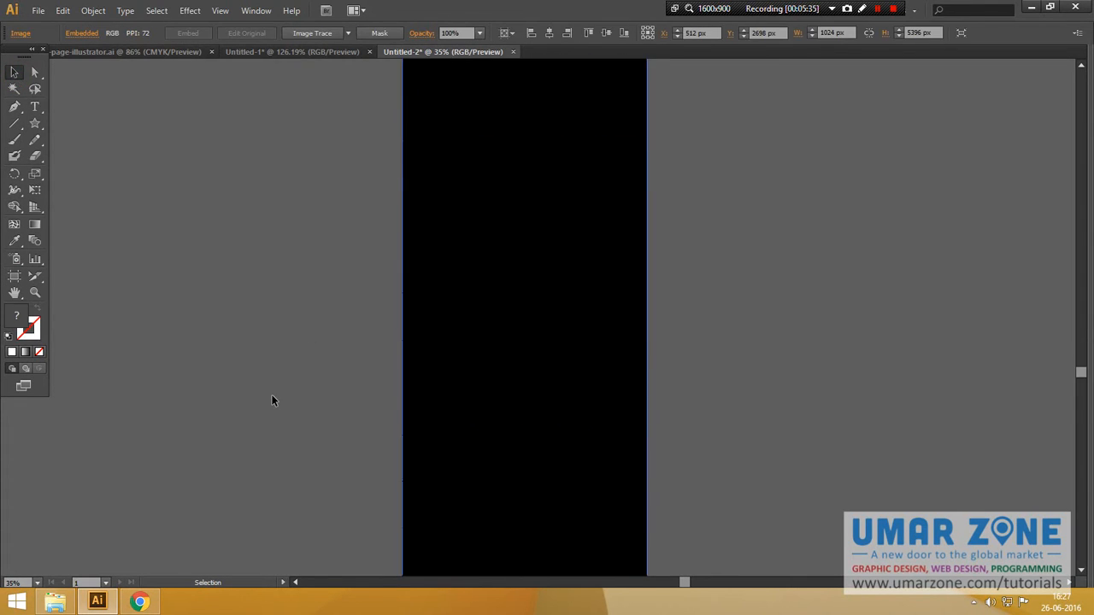
left_click(371, 35)
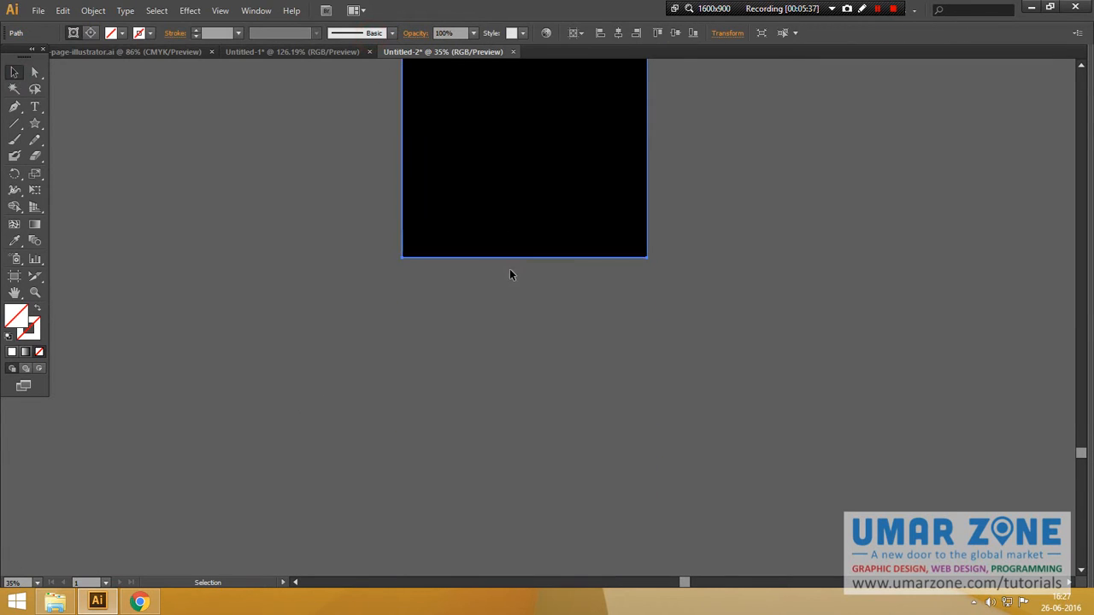
left_click_drag(508, 264, 545, 419)
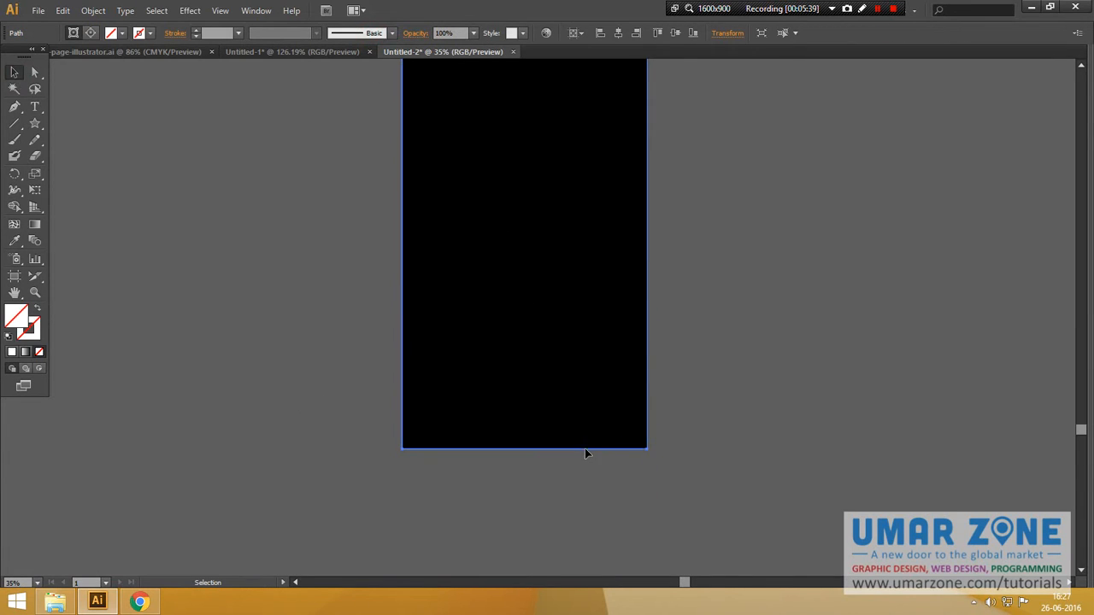
Step: Raise the mask's bottom anchors to trim the black area, leaving about 2148 px height
key("a")
left_click(401, 452)
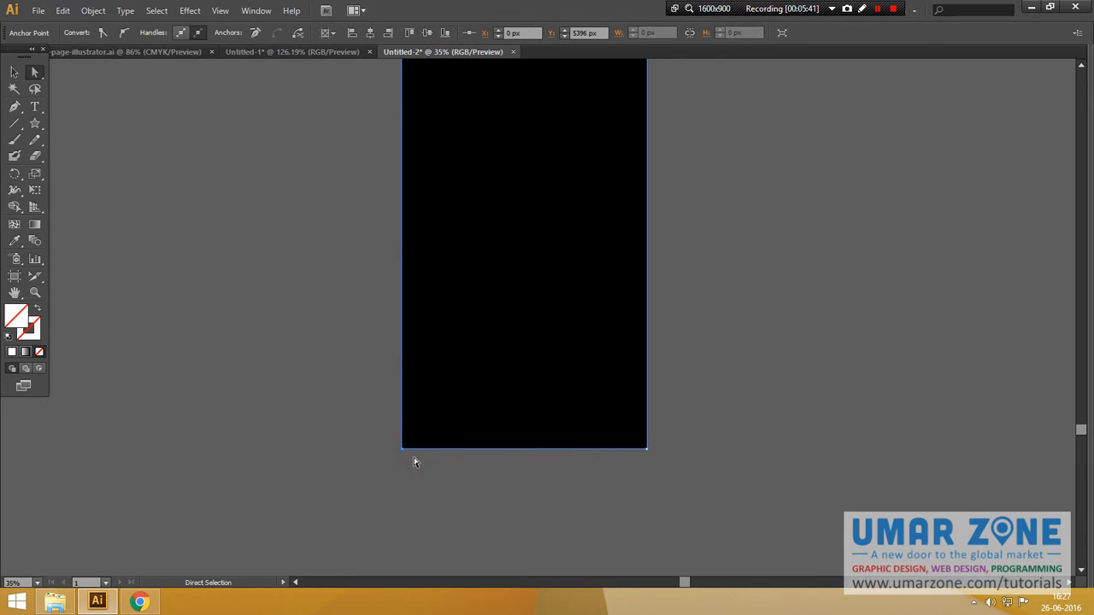
left_click_drag(647, 448, 629, 106)
scroll(516, 282, "up", 11)
scroll(547, 355, "down", 3)
left_click(649, 488)
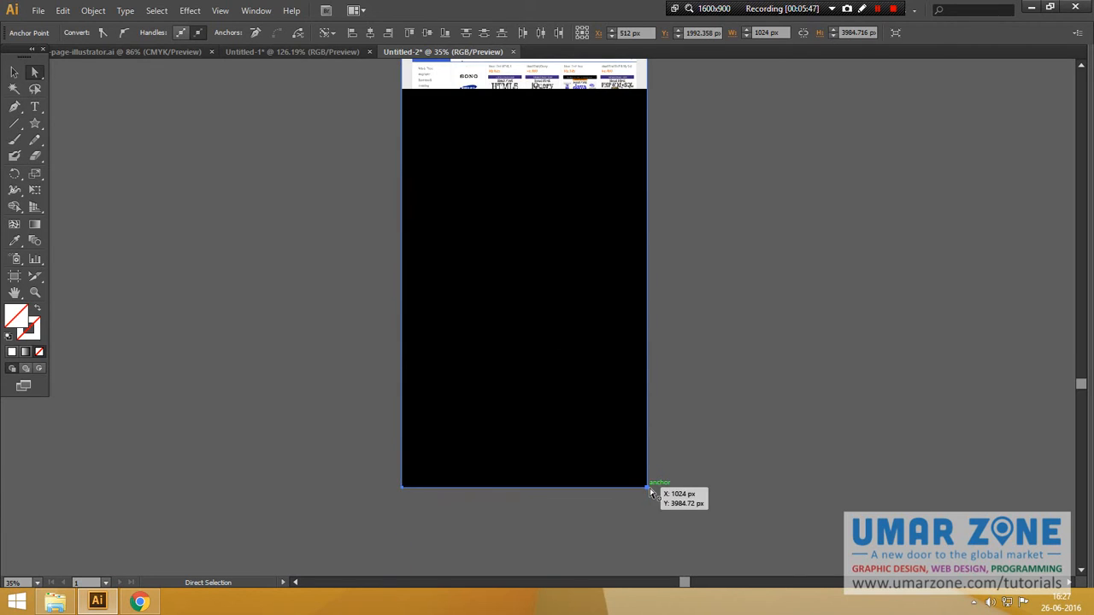
left_click_drag(650, 387, 664, 110)
scroll(665, 305, "up", 5)
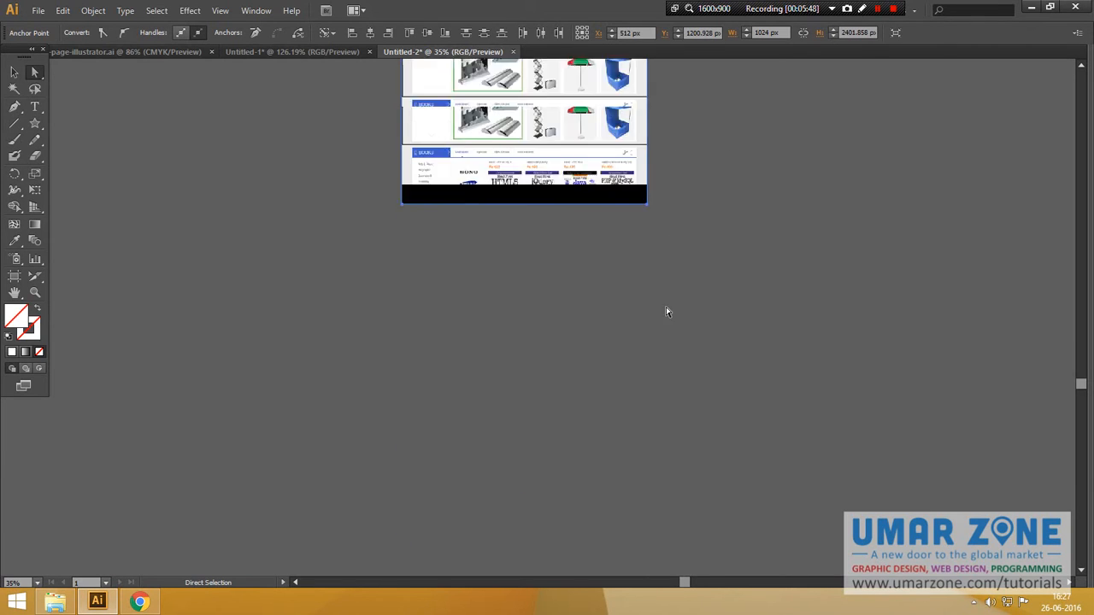
key("shift+Up")
key("shift+Up")
key("shift+Up")
key("shift+Up")
key("shift+Up")
key("shift+Up")
key("shift+Up")
key("shift+Up")
key("shift+Up")
key("shift+Up")
key("shift+Up")
key("shift+Up")
key("shift+Up")
key("shift+Up")
key("shift+Up")
key("shift+Up")
key("shift+Up")
key("shift+Up")
key("shift+Up")
key("shift+Up")
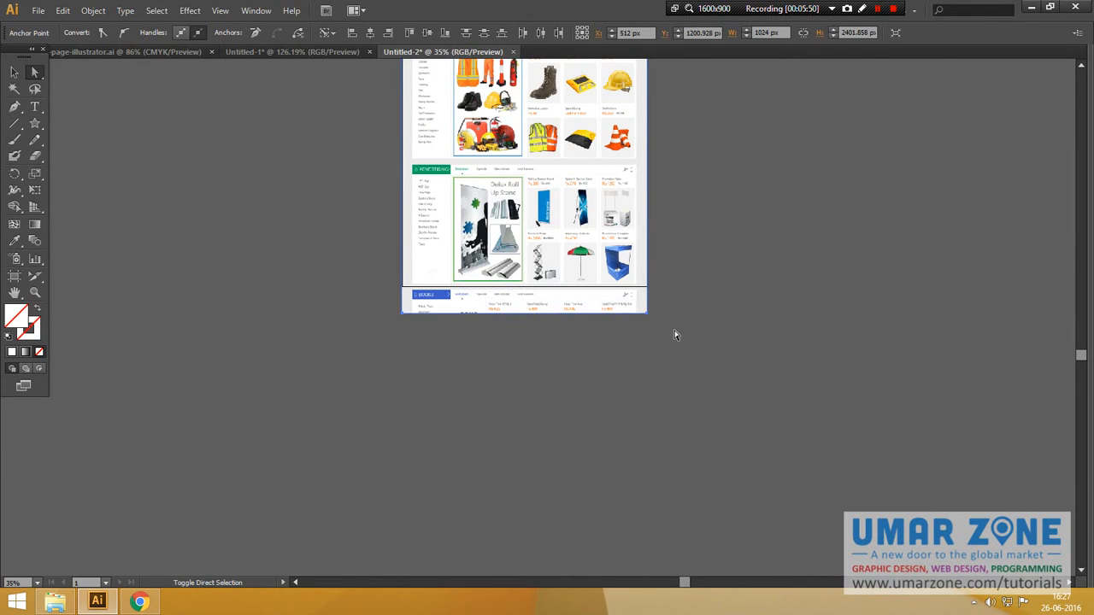
key("shift+Up")
key("shift+Up")
Step: View the top of the page artwork at 100% zoom
key("v")
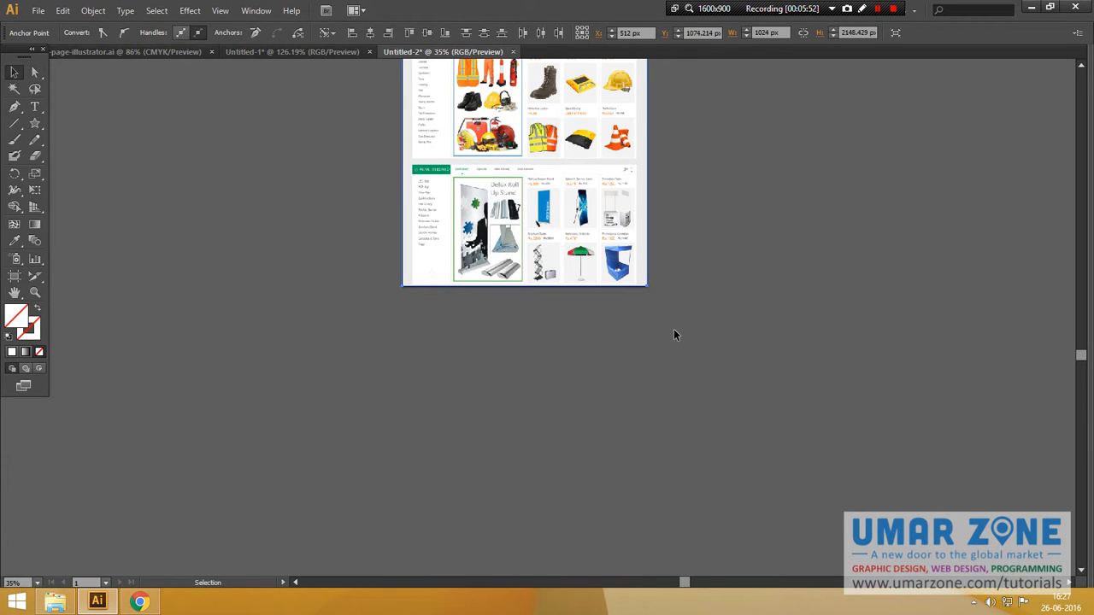
left_click(674, 335)
key("ctrl+1")
left_click_drag(945, 216, 957, 492)
left_click_drag(932, 239, 945, 477)
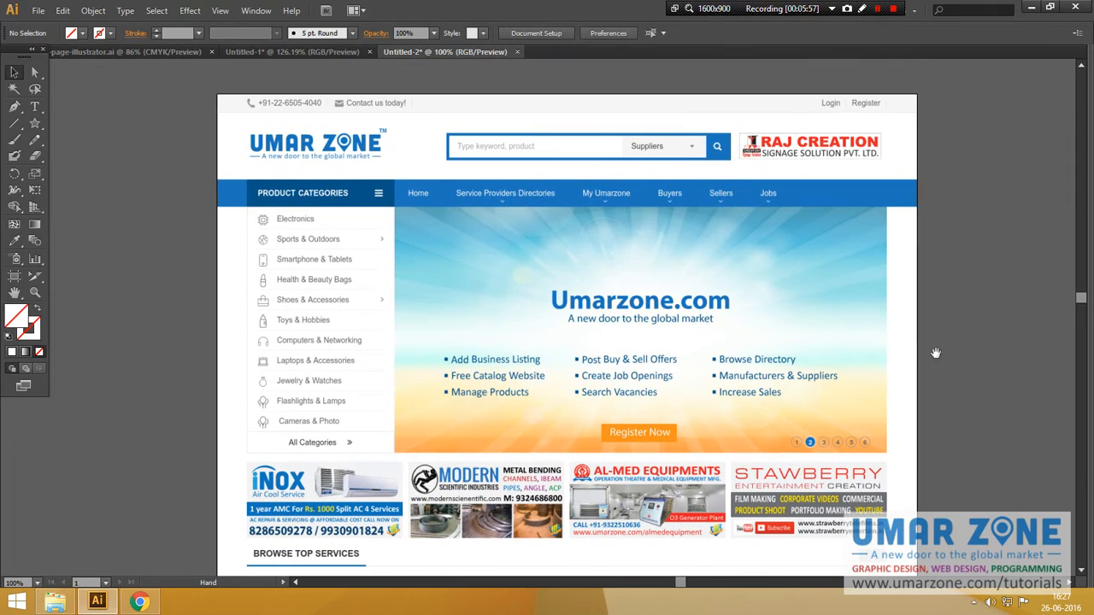
Step: Lock the clipped page screenshot in place and select the Slice tool
left_click(556, 250)
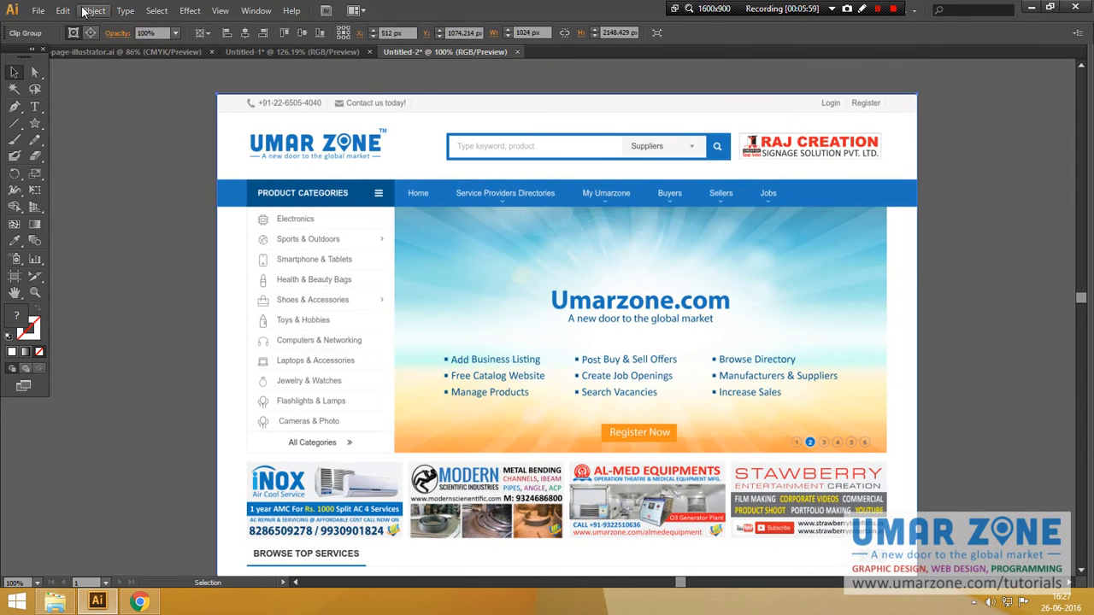
left_click(90, 10)
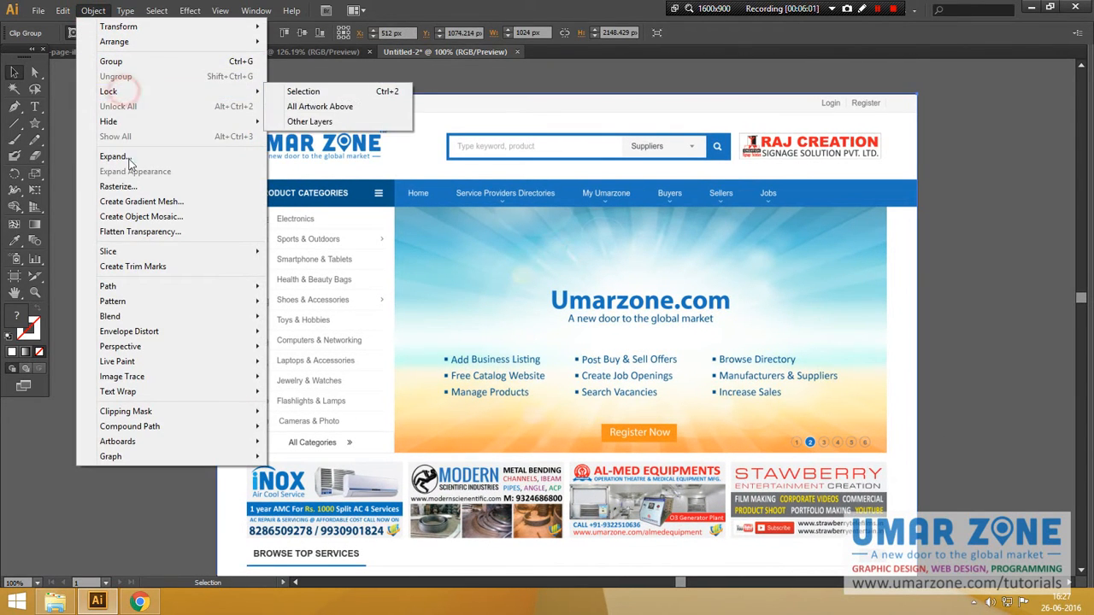
mouse_move(202, 94)
left_click(287, 92)
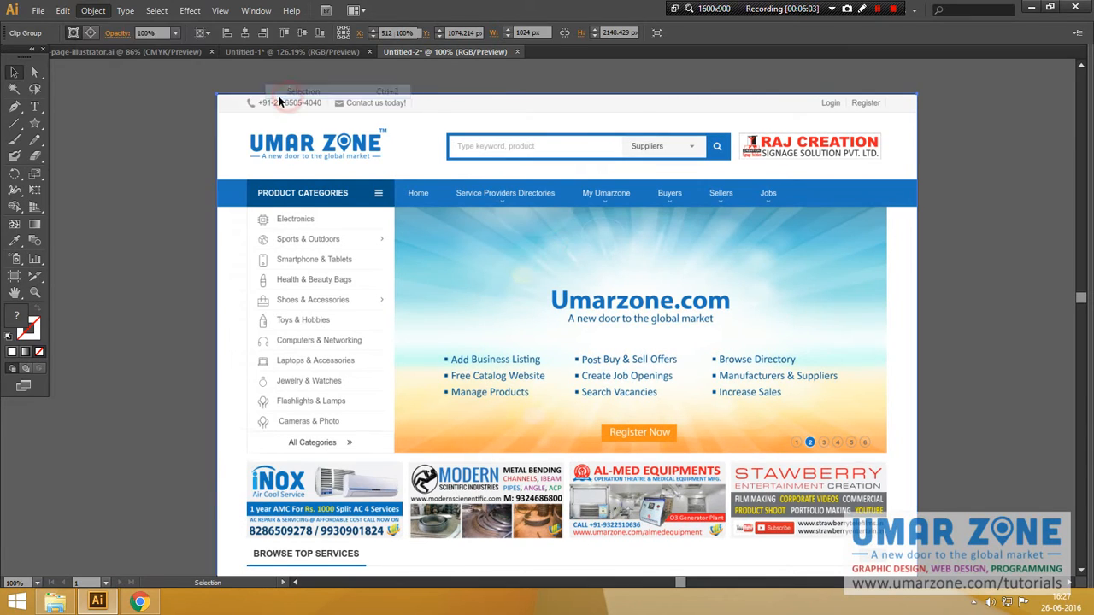
left_click(34, 276)
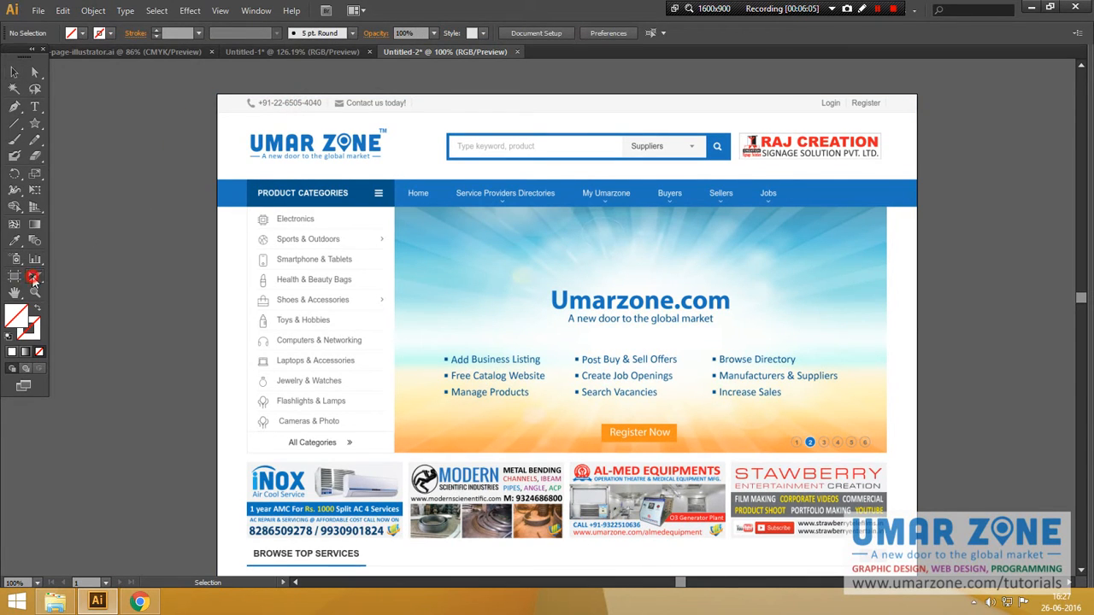
left_click(88, 281)
Step: Draw slices over the contact bar, logo header, navigation bar, category list and hero banner
left_click_drag(221, 90, 918, 112)
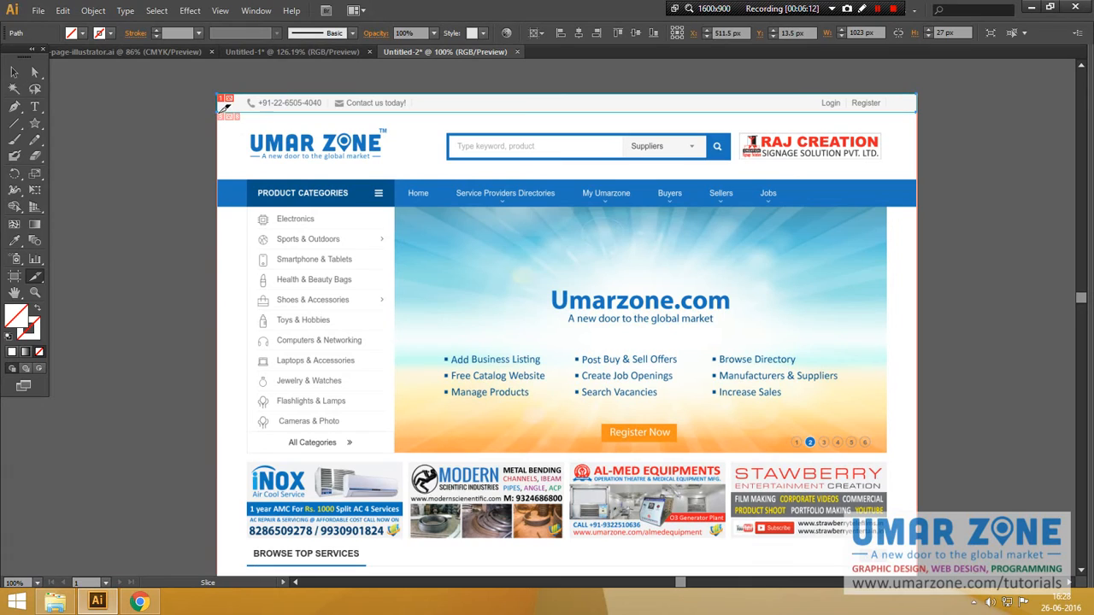
left_click_drag(221, 112, 920, 176)
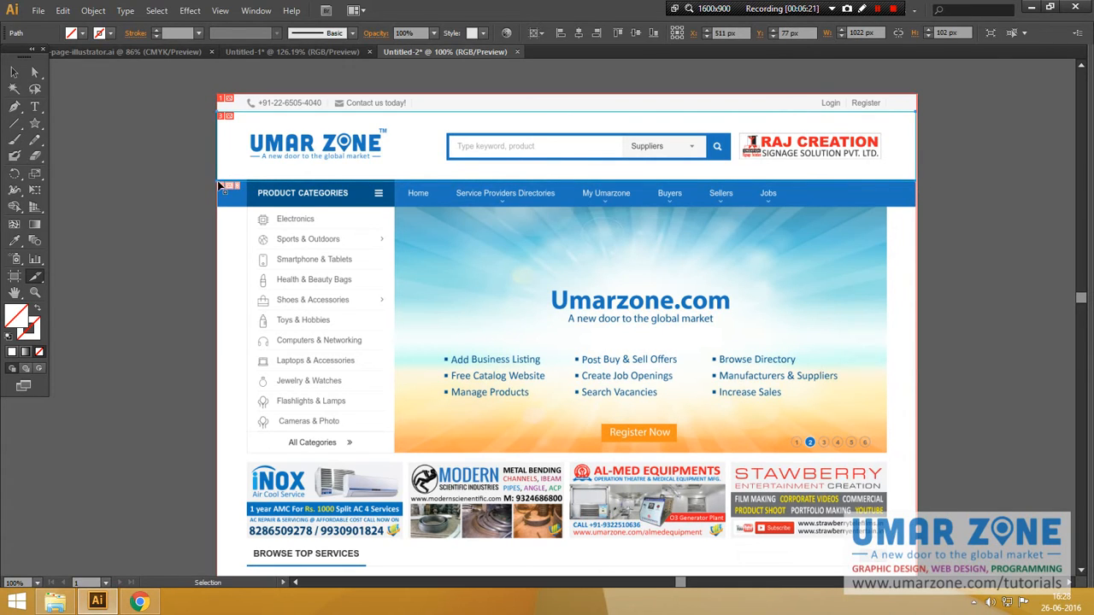
left_click_drag(219, 112, 920, 176)
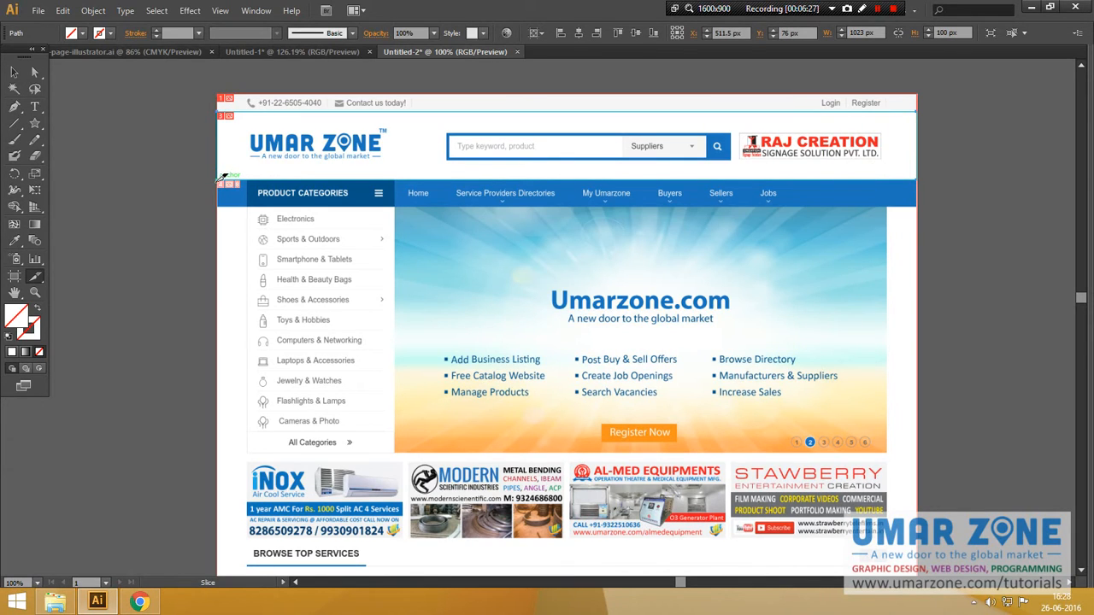
left_click_drag(245, 179, 923, 207)
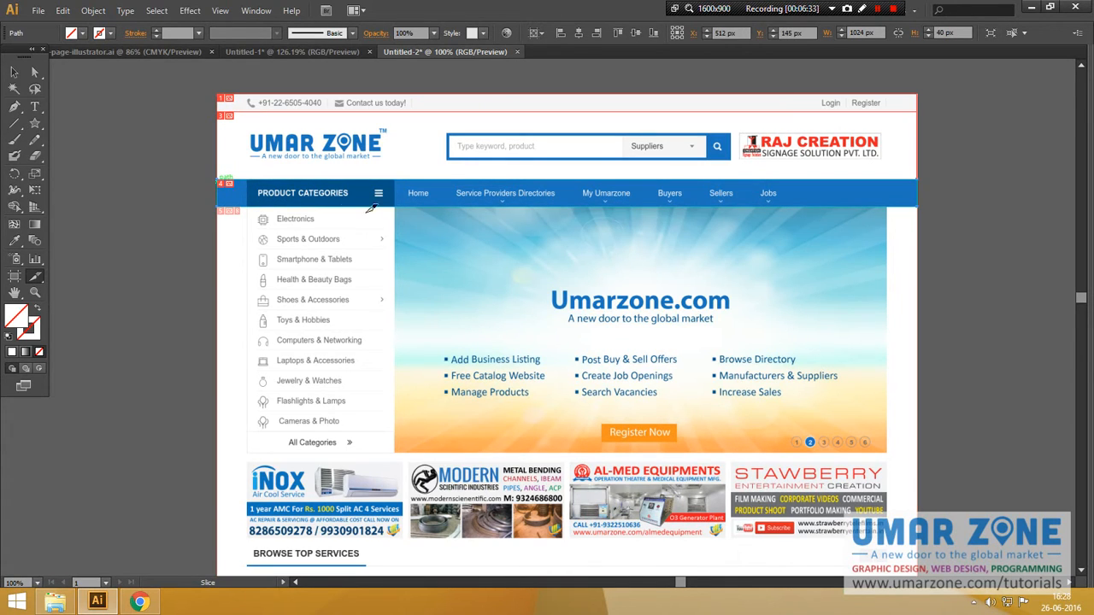
left_click_drag(224, 207, 924, 461)
left_click_drag(246, 207, 395, 462)
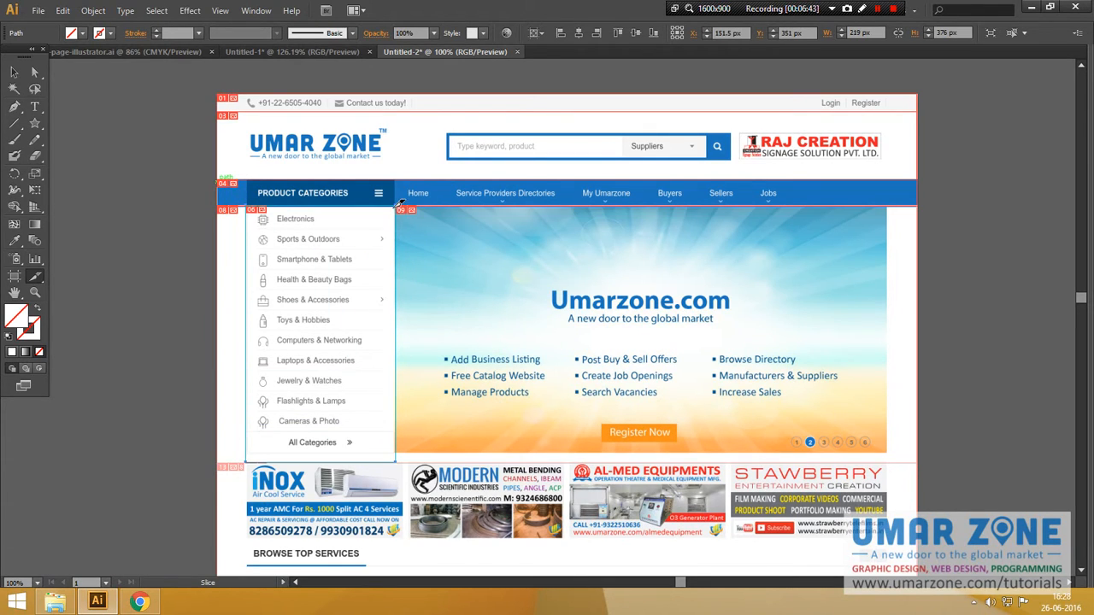
left_click_drag(447, 234, 921, 460)
Step: Slice the INOX, MODERN and AL-MED ad banners in the row below the hero
scroll(437, 393, "down", 1)
scroll(437, 393, "down", 3)
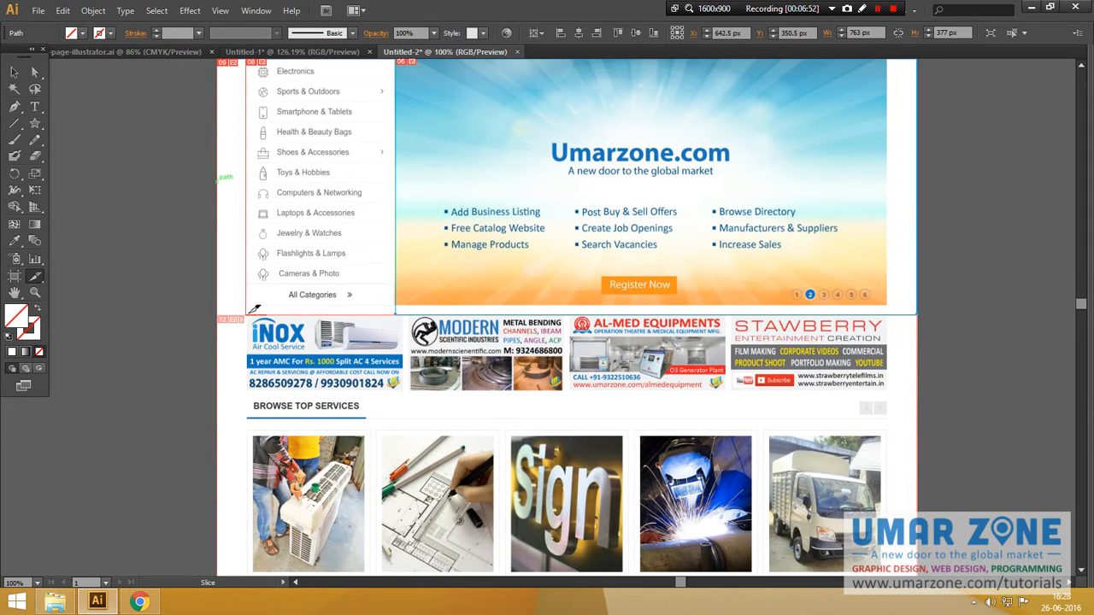
mouse_move(247, 315)
left_mouse_down()
mouse_move(346, 374)
mouse_move(406, 391)
left_mouse_up()
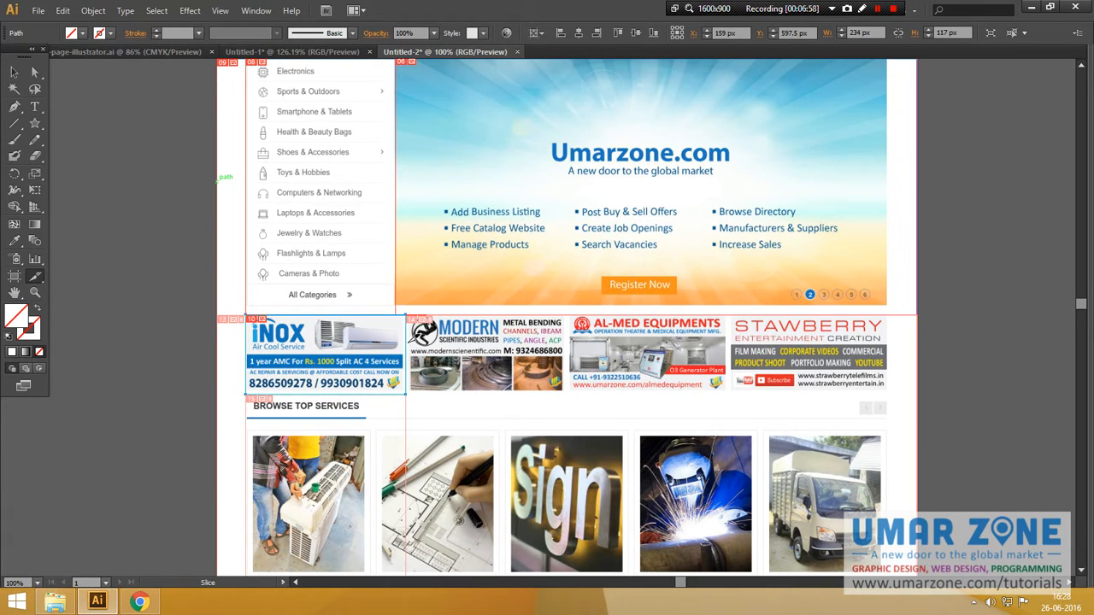
mouse_move(406, 316)
left_mouse_down()
mouse_move(564, 397)
mouse_move(573, 388)
left_mouse_up()
left_click_drag(569, 315, 732, 389)
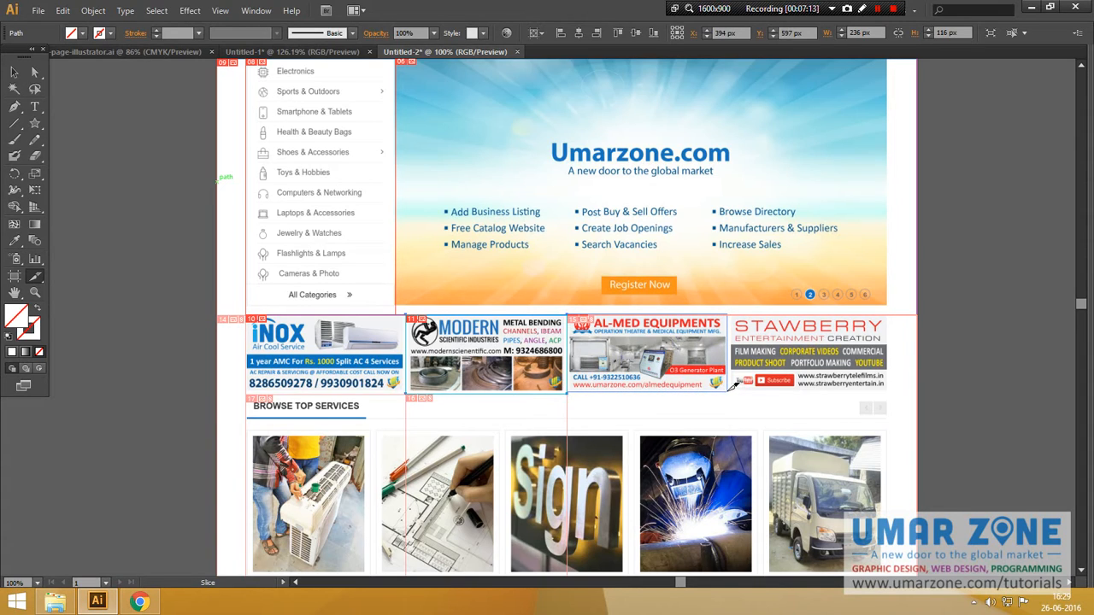
left_click_drag(728, 393, 728, 395)
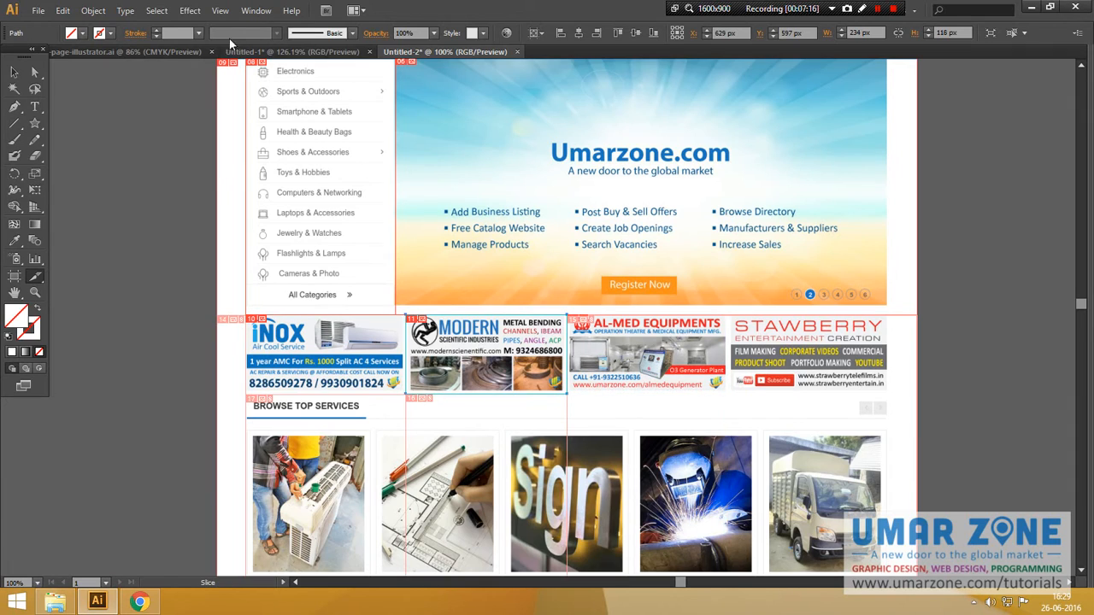
left_click(220, 10)
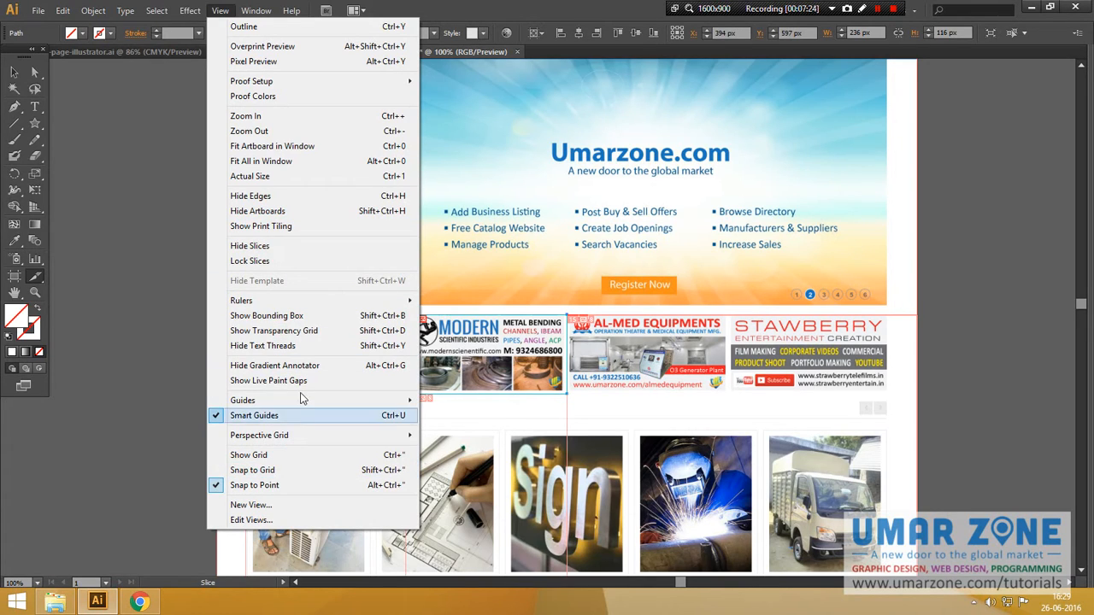
Step: Zoom in to slice the AL-MED and STAWBERRY banners, then fit the artboard in view
left_click(288, 485)
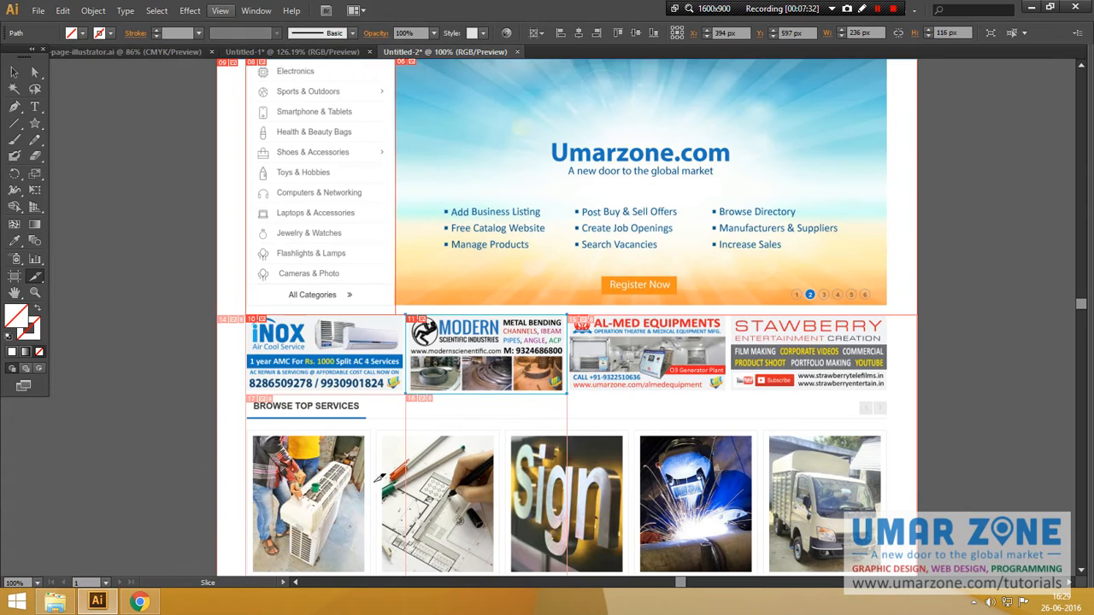
key("z")
left_click_drag(514, 298, 888, 403)
left_click(35, 279)
left_click_drag(165, 223, 564, 417)
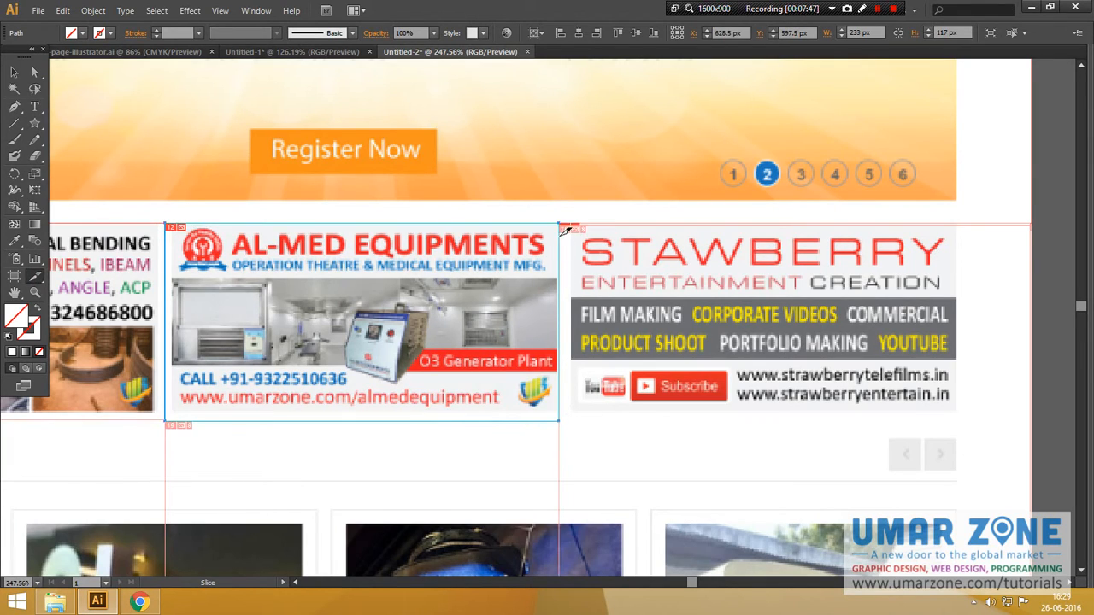
left_click_drag(561, 222, 983, 420)
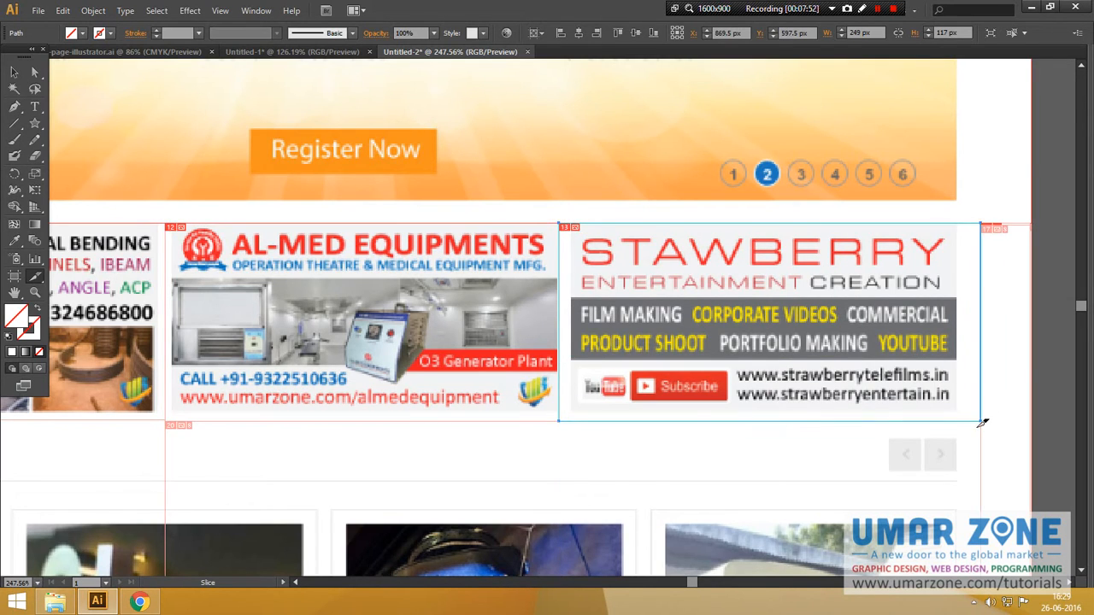
key("ctrl+0")
Step: Zoom the view in on the banner row and the Browse Top Services area
key("z")
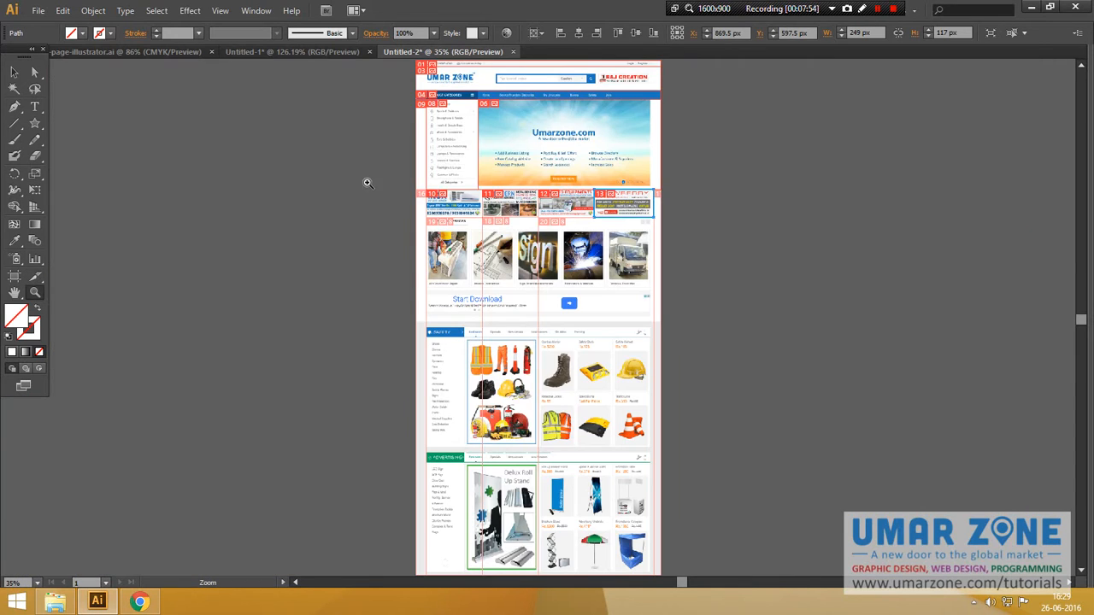
left_click_drag(366, 176, 716, 354)
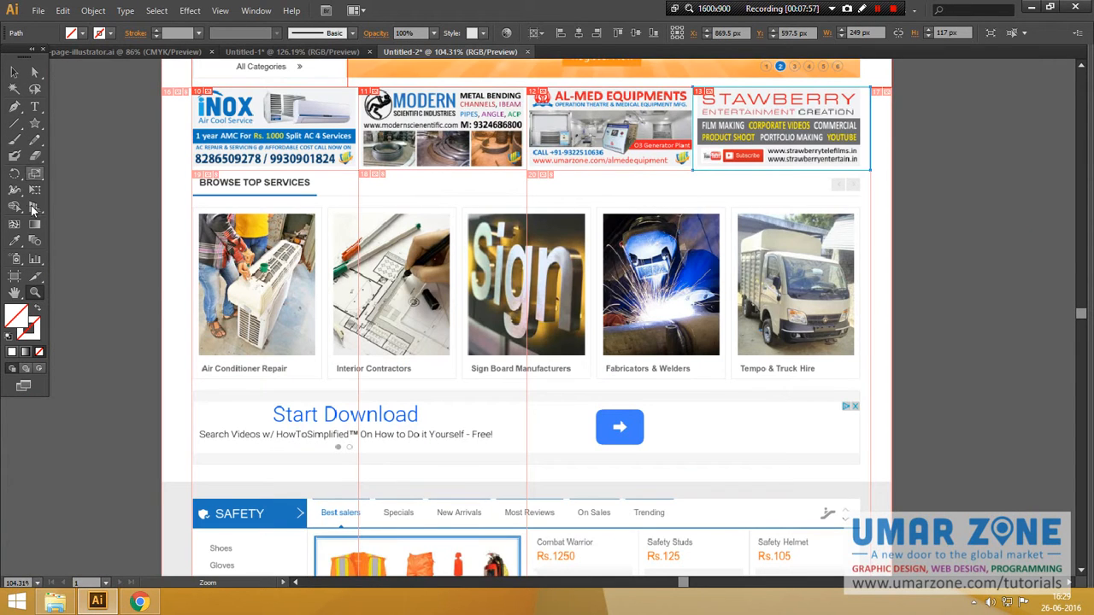
left_click(35, 278)
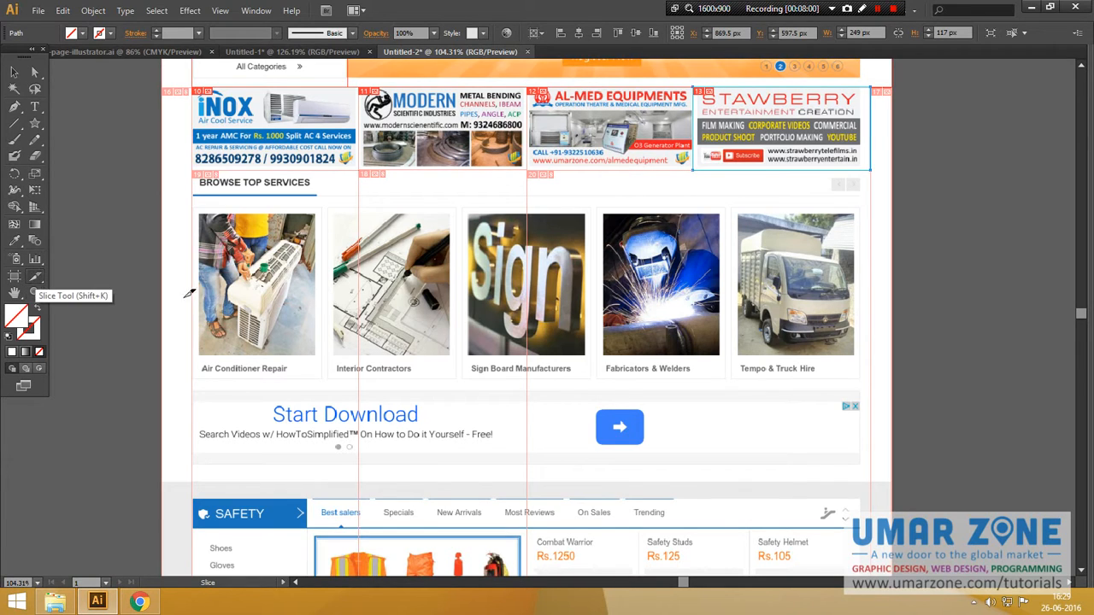
left_click_drag(167, 169, 899, 165)
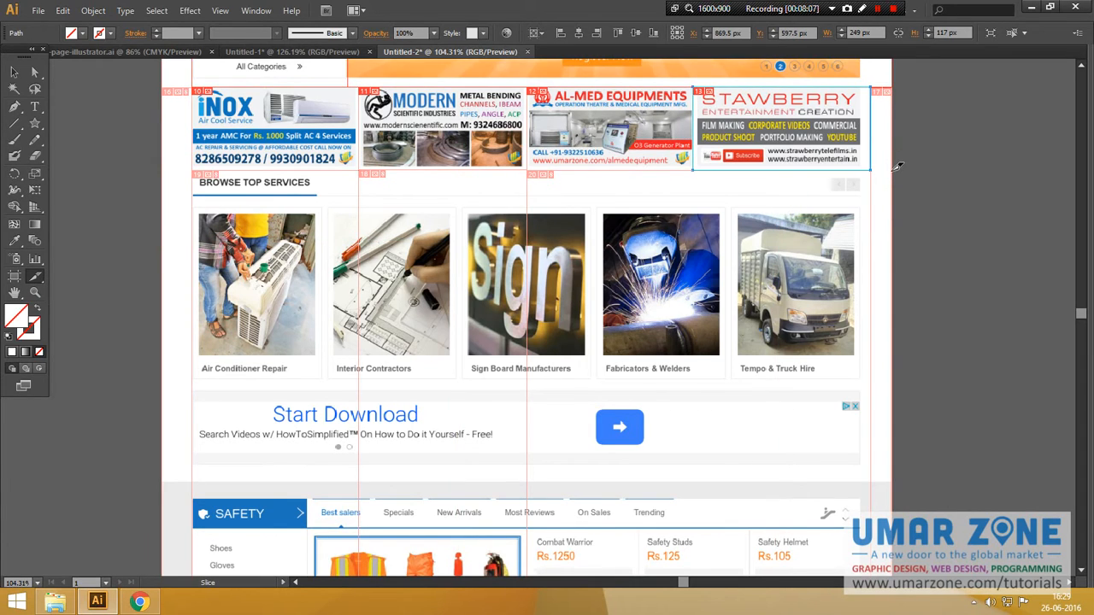
Step: Try slicing the carousel arrows beside the services heading, undoing each misplaced attempt
left_click_drag(892, 170, 795, 209)
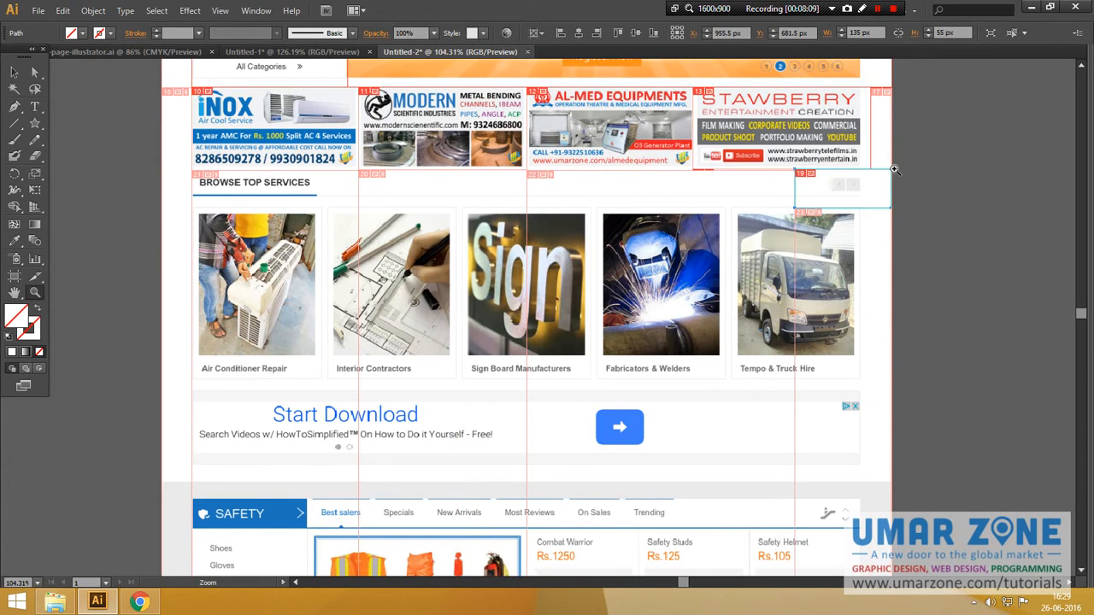
key("ctrl+z")
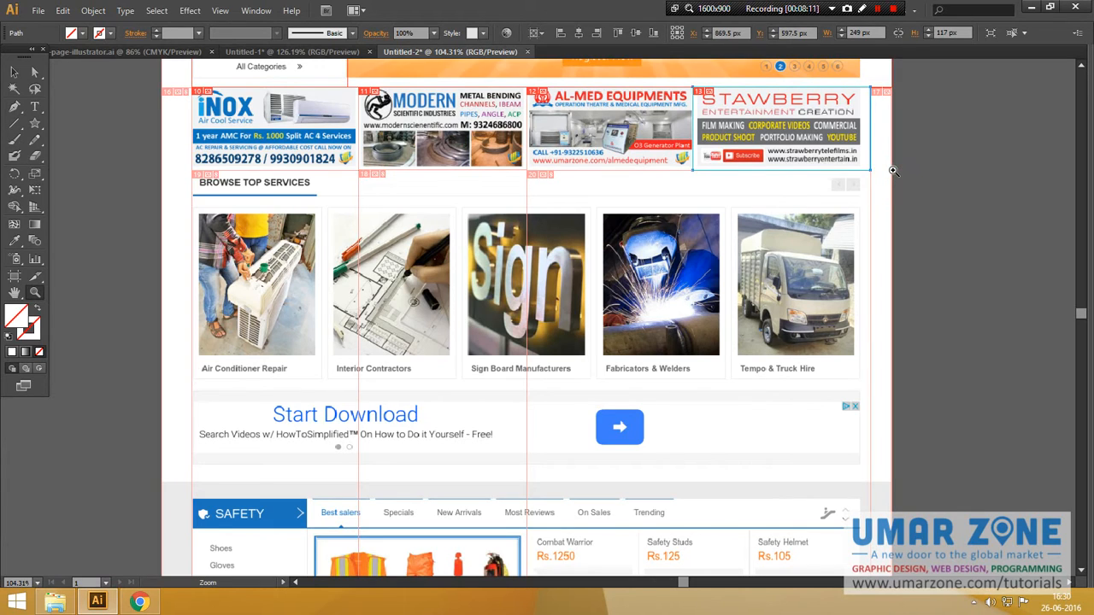
key("shift+k")
left_click_drag(891, 170, 816, 205)
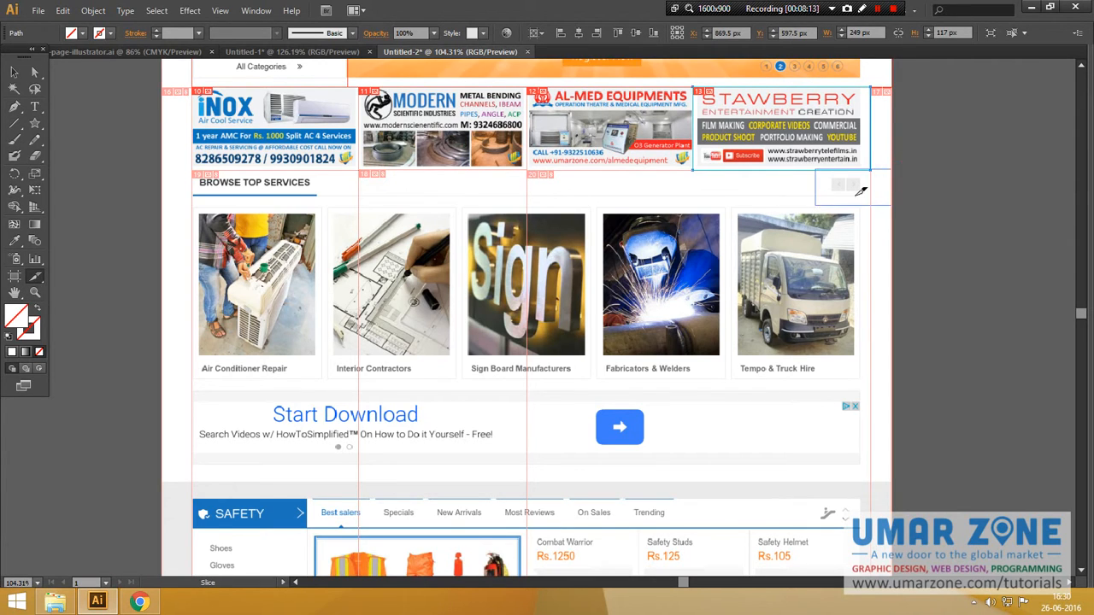
key("ctrl+z")
Step: Slice the whole Browse Top Services row as a full-width 1023 × 392 px slice
left_click_drag(890, 172, 836, 200)
key("z")
key("ctrl+z")
key("shift+k")
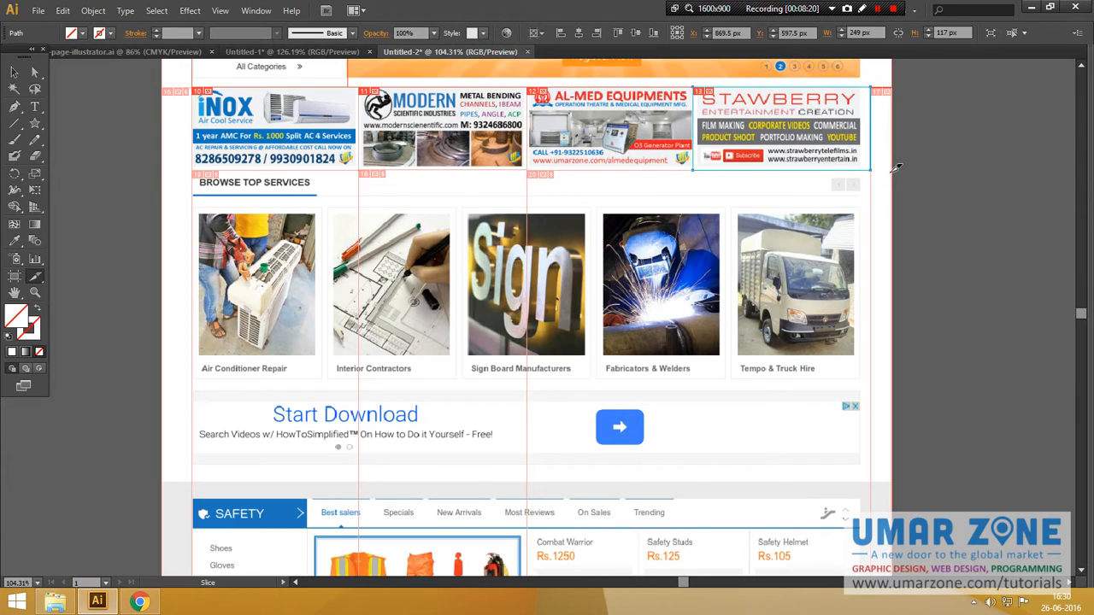
left_click_drag(891, 169, 167, 384)
Step: Slice the Air Conditioner Repair, Interior Contractors, Sign Board, Fabricators & Welders and Tempo & Truck Hire cards
scroll(168, 342, "down", 3)
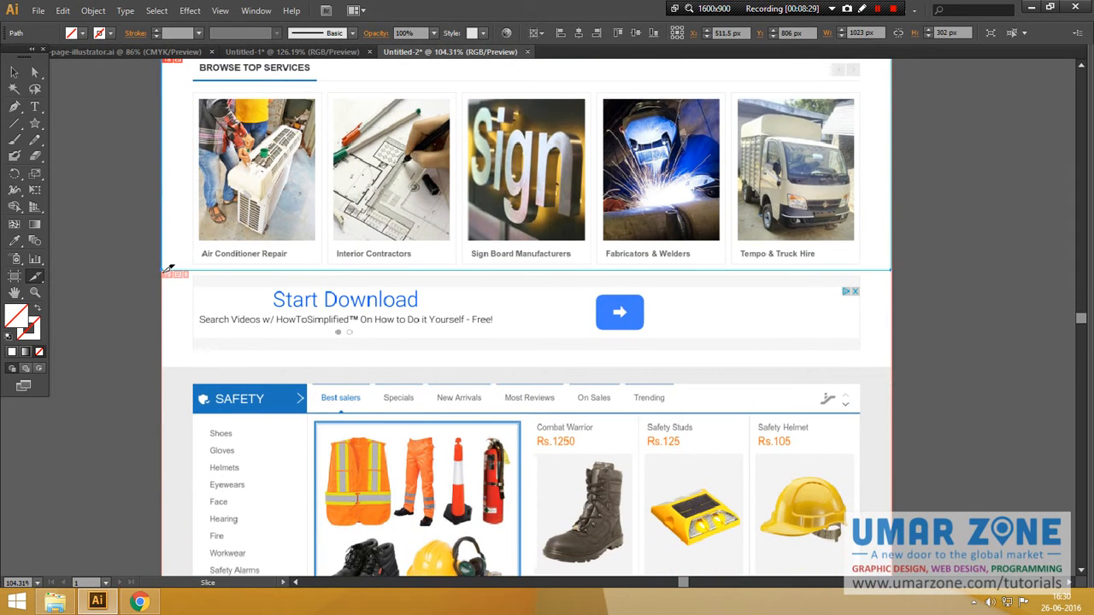
scroll(170, 268, "up", 1)
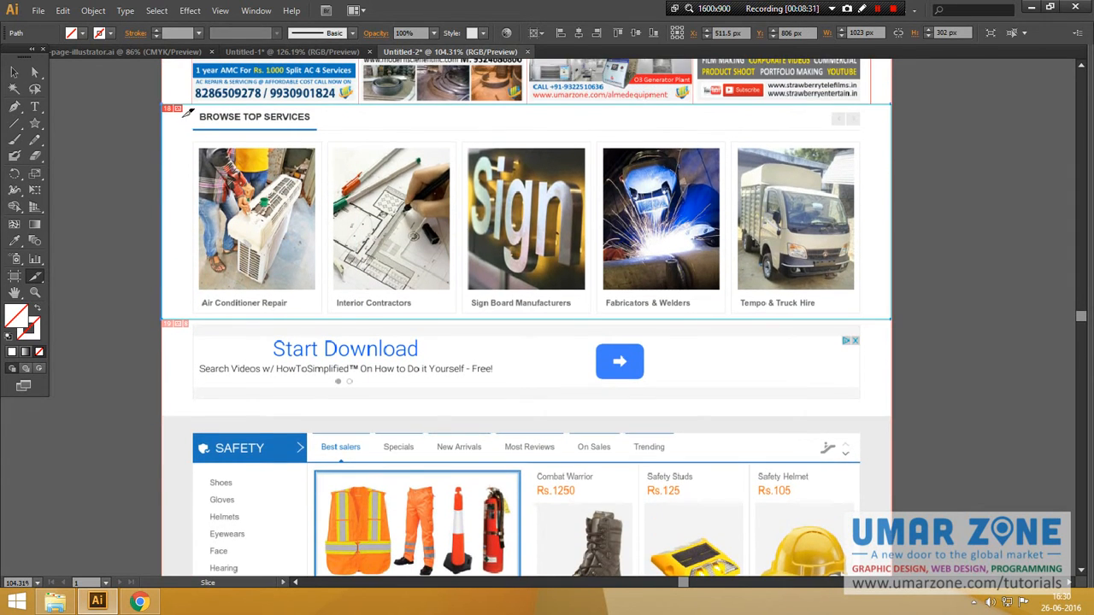
left_click_drag(193, 102, 333, 294)
left_click_drag(326, 103, 466, 313)
left_click_drag(463, 104, 601, 316)
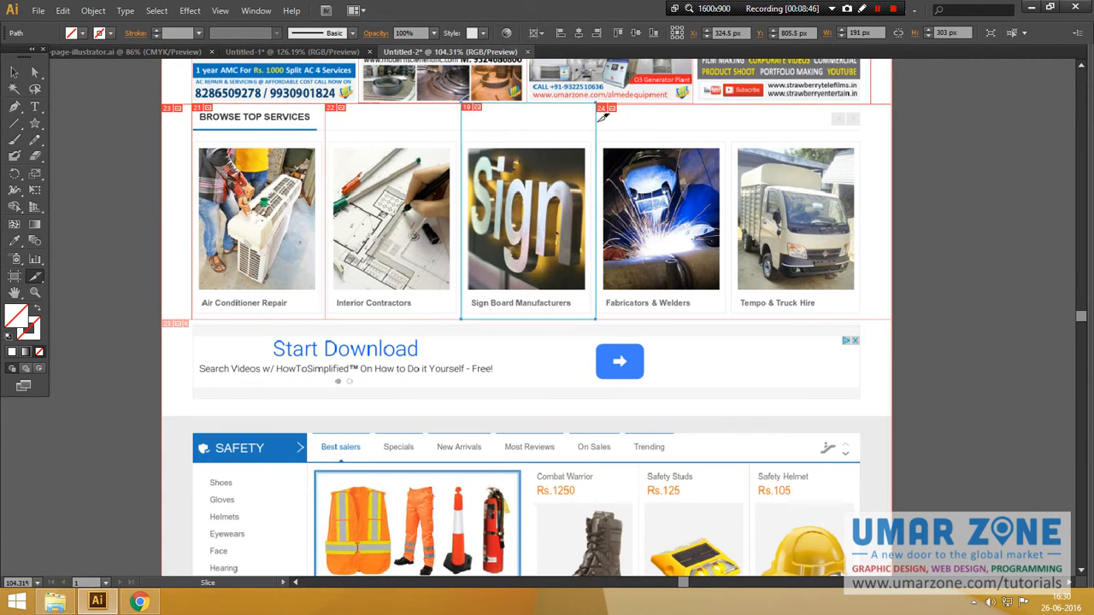
left_click_drag(601, 101, 737, 315)
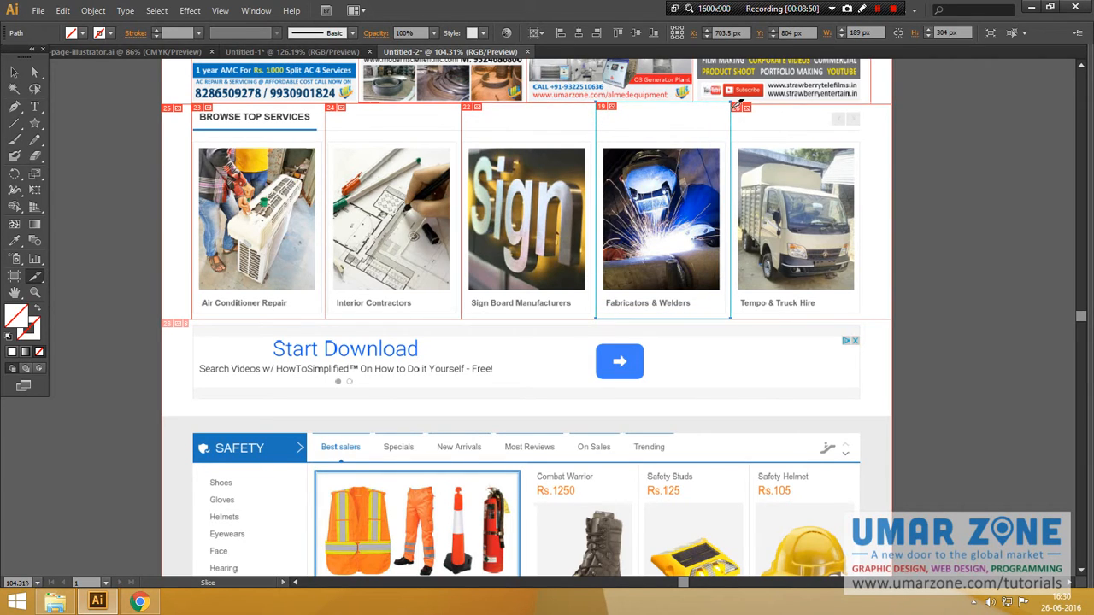
left_click_drag(734, 99, 856, 268)
left_click_drag(731, 101, 873, 320)
Step: Add a 1024 × 137 px slice over the Start Download ad strip
scroll(795, 295, "down", 3)
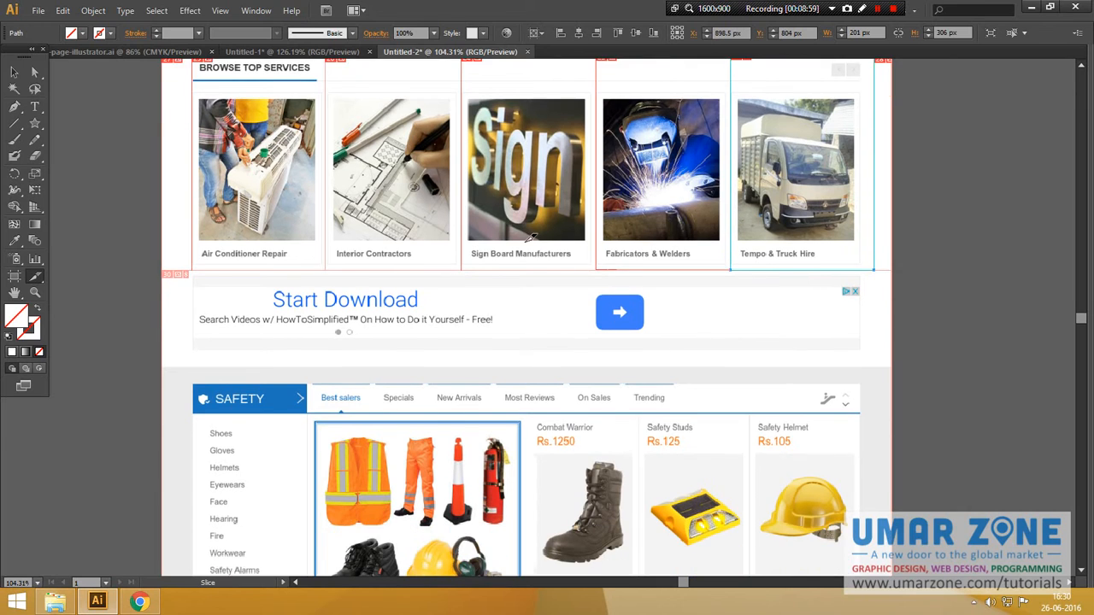
left_click_drag(169, 218, 897, 313)
scroll(410, 256, "down", 3)
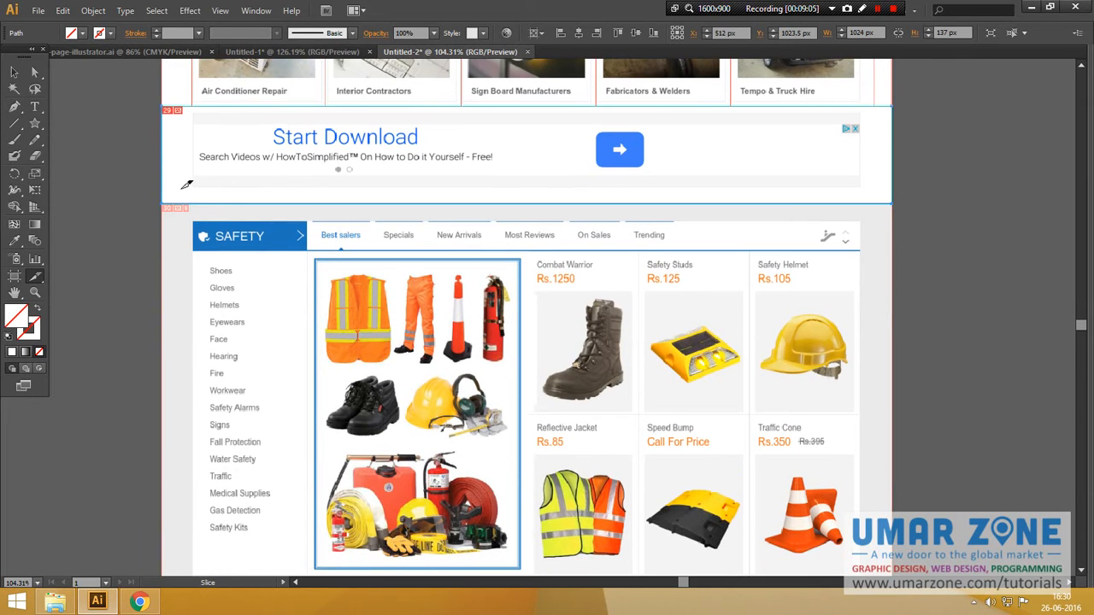
Step: Slice the whole SAFETY product section at 1023 × 532 px
left_click_drag(169, 205, 897, 495)
scroll(795, 295, "down", 2)
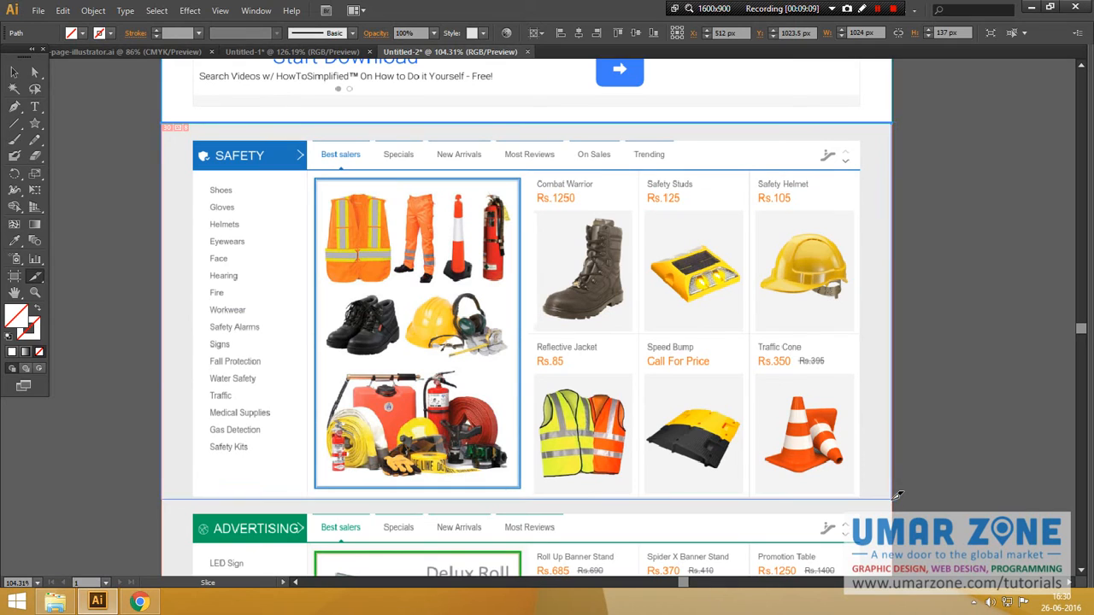
scroll(162, 290, "down", 6)
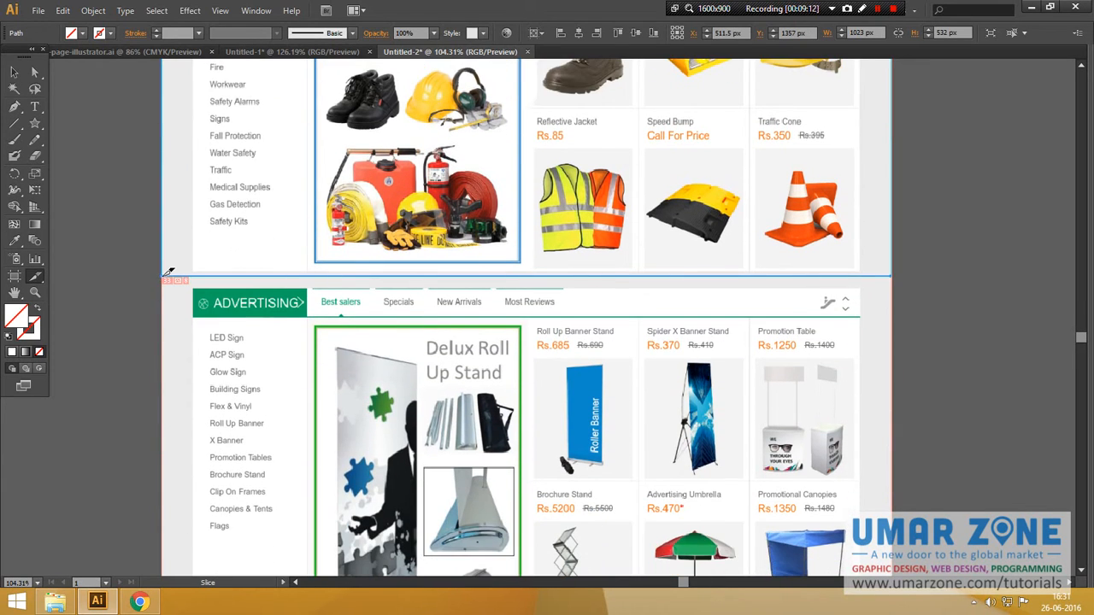
Step: Slice the whole ADVERTISING section at 1023 × 531 px
left_click_drag(169, 272, 895, 486)
scroll(769, 410, "down", 1)
scroll(882, 460, "down", 2)
scroll(882, 459, "down", 1)
scroll(560, 316, "up", 9)
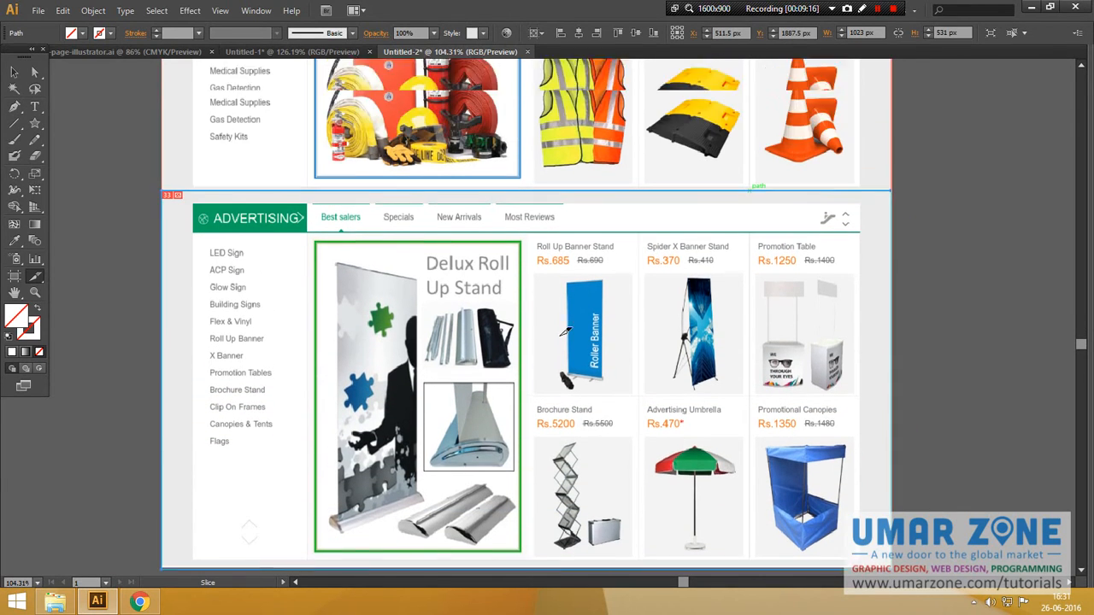
scroll(295, 175, "up", 1)
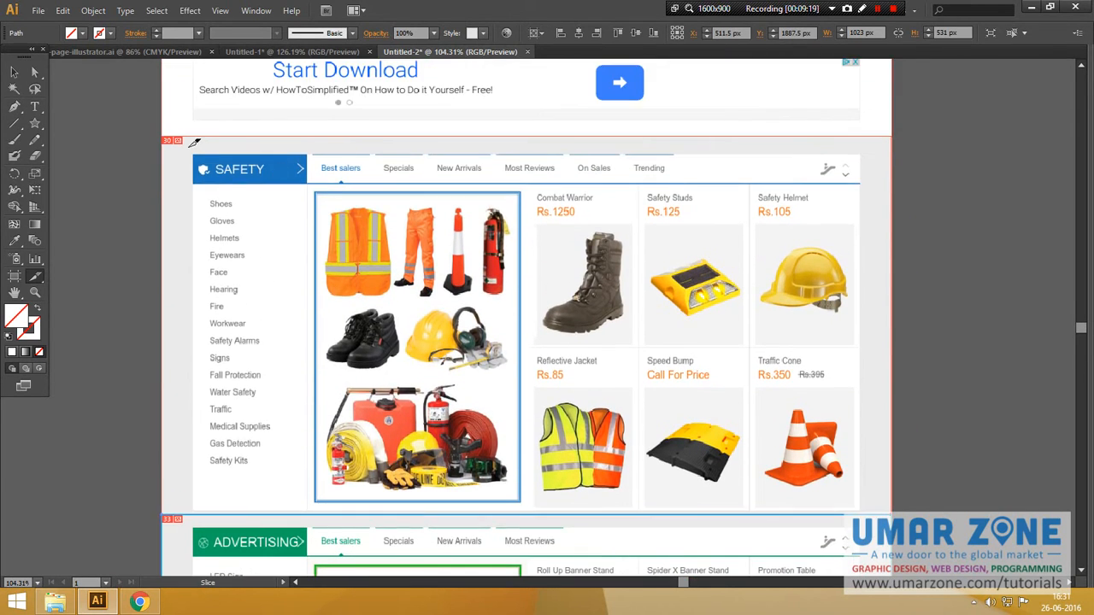
Step: Slice the SAFETY header and category list, undoing the first misplaced attempts
left_click_drag(189, 135, 286, 414)
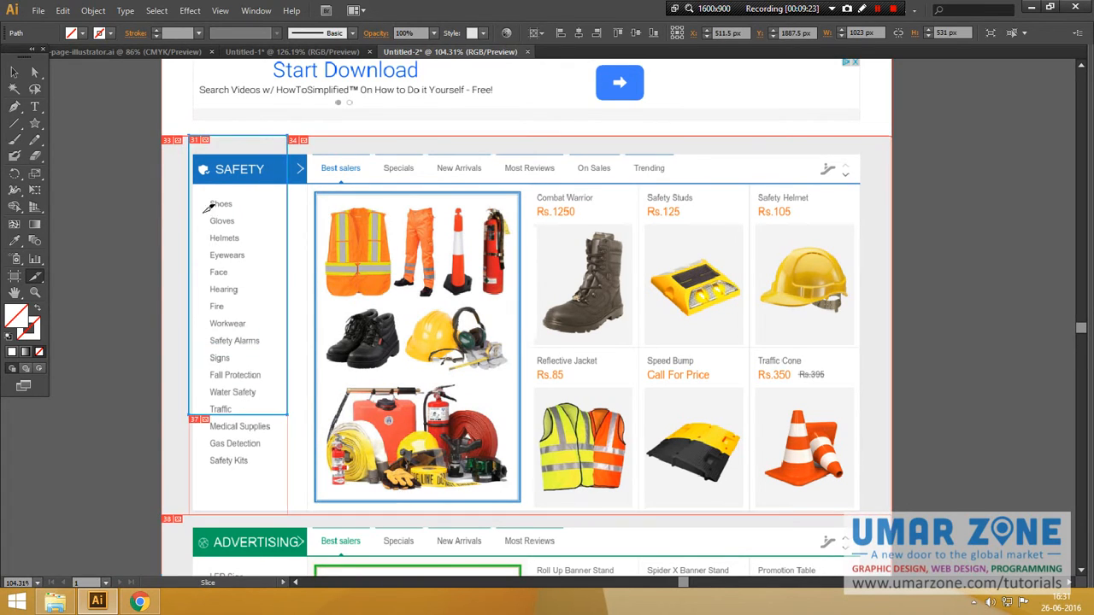
key("ctrl+z")
left_click_drag(185, 135, 268, 277)
key("z")
key("ctrl+z")
key("shift+k")
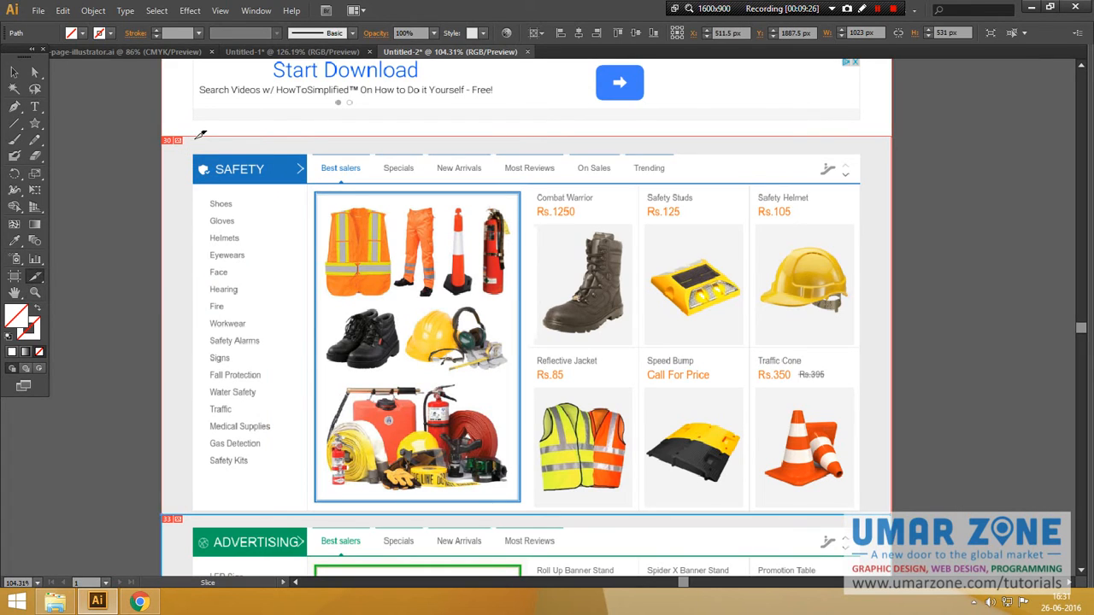
left_click_drag(191, 155, 318, 496)
Step: Slice the large Safety feature image and the top-row cells, including Safety Studs and Safety Helmet
left_click_drag(311, 184, 534, 505)
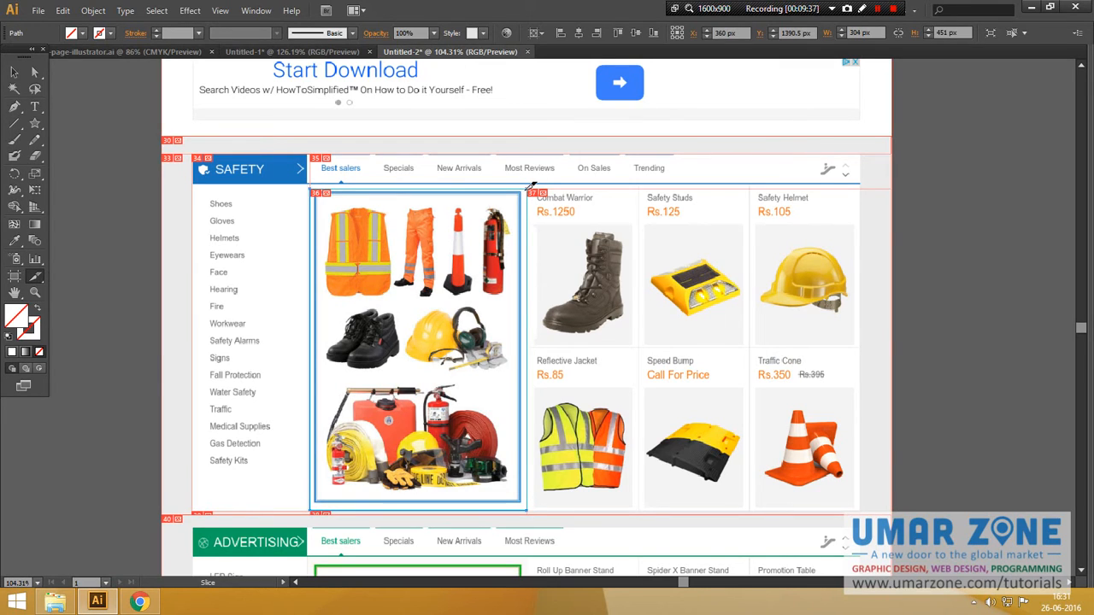
left_click_drag(528, 186, 643, 345)
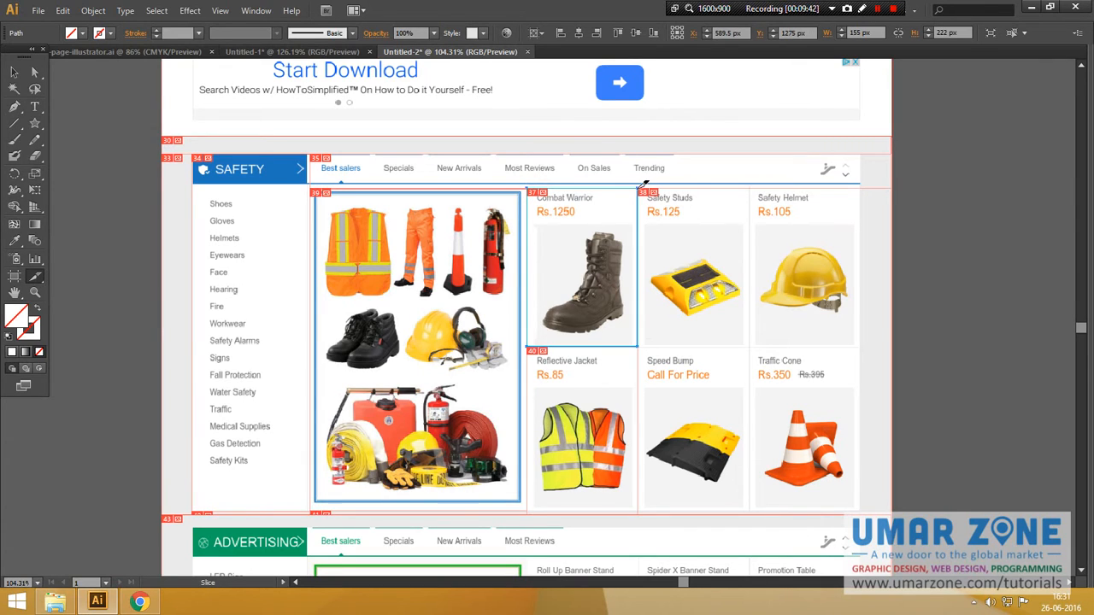
left_click_drag(639, 187, 755, 345)
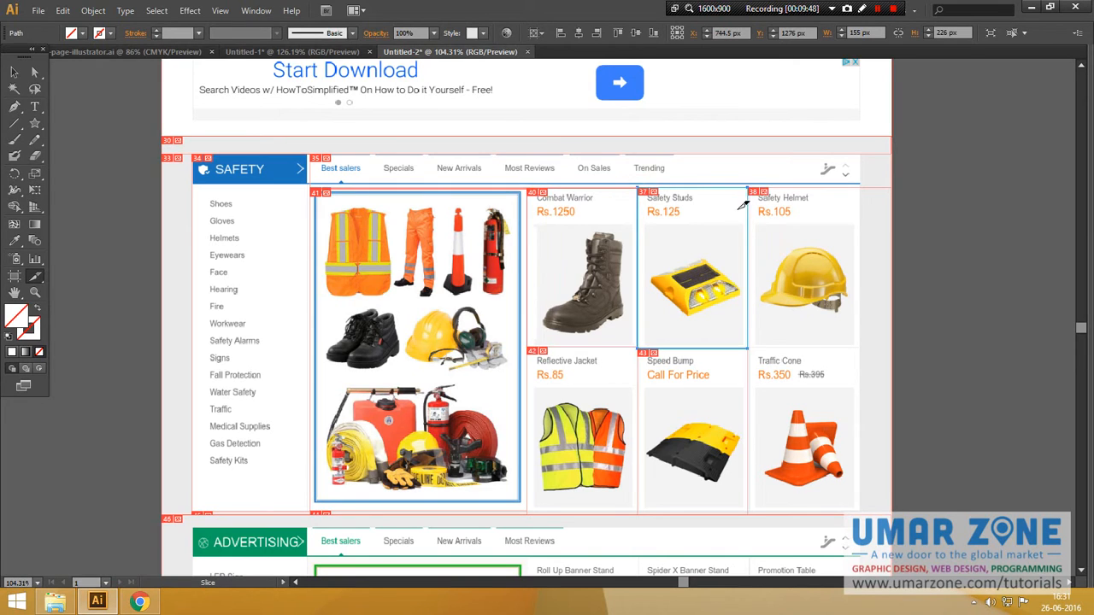
left_click_drag(744, 187, 796, 258)
key("z")
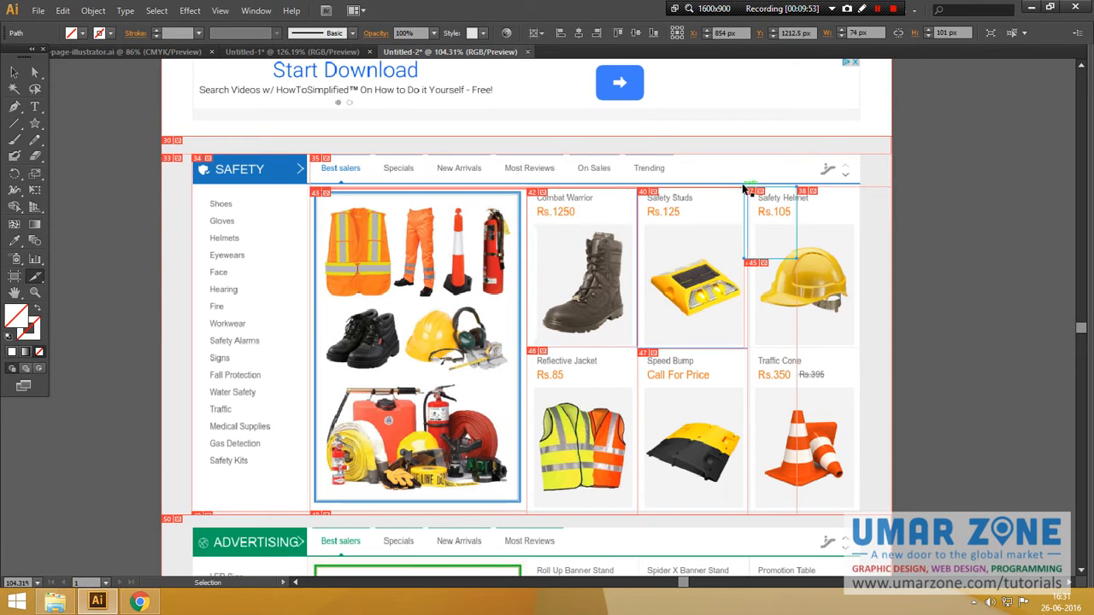
key("ctrl+z")
left_click_drag(751, 185, 867, 346)
Step: Slice the bottom-row Reflective Jacket, Speed Bump and Traffic Cone product cells
scroll(769, 354, "down", 5)
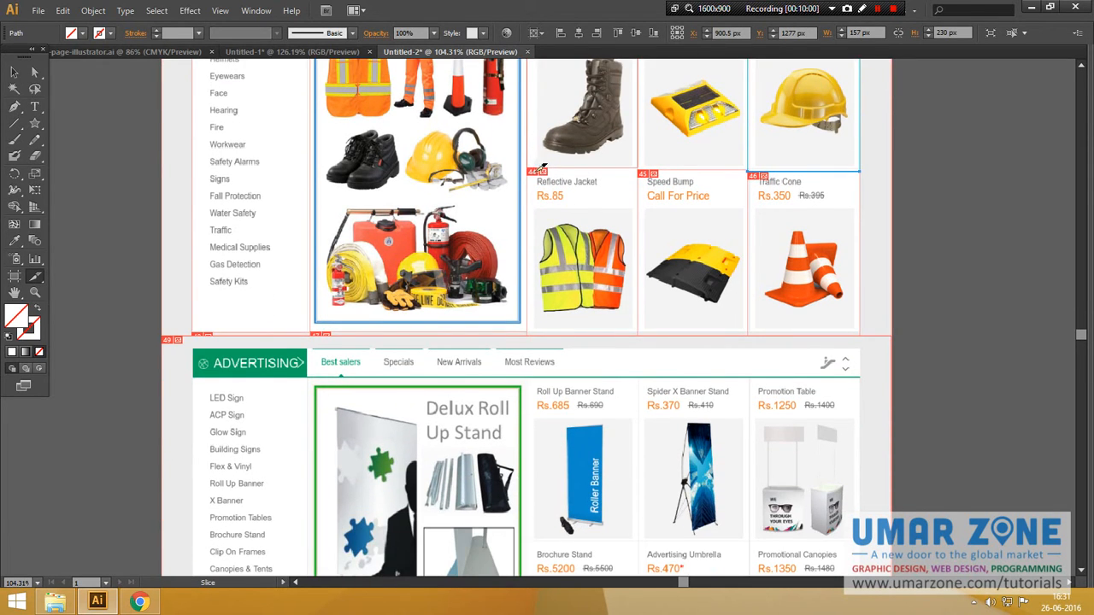
left_click_drag(528, 168, 594, 225)
key("ctrl+z")
key("ctrl+z")
key("ctrl+z")
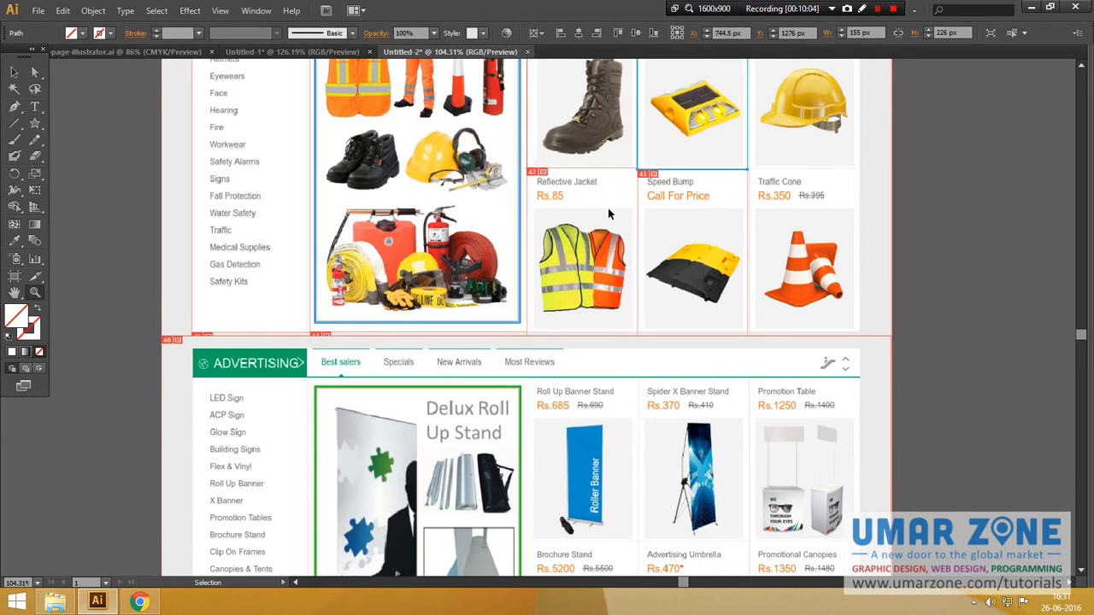
scroll(615, 214, "up", 3)
key("ctrl+shift+z")
key("ctrl+shift+z")
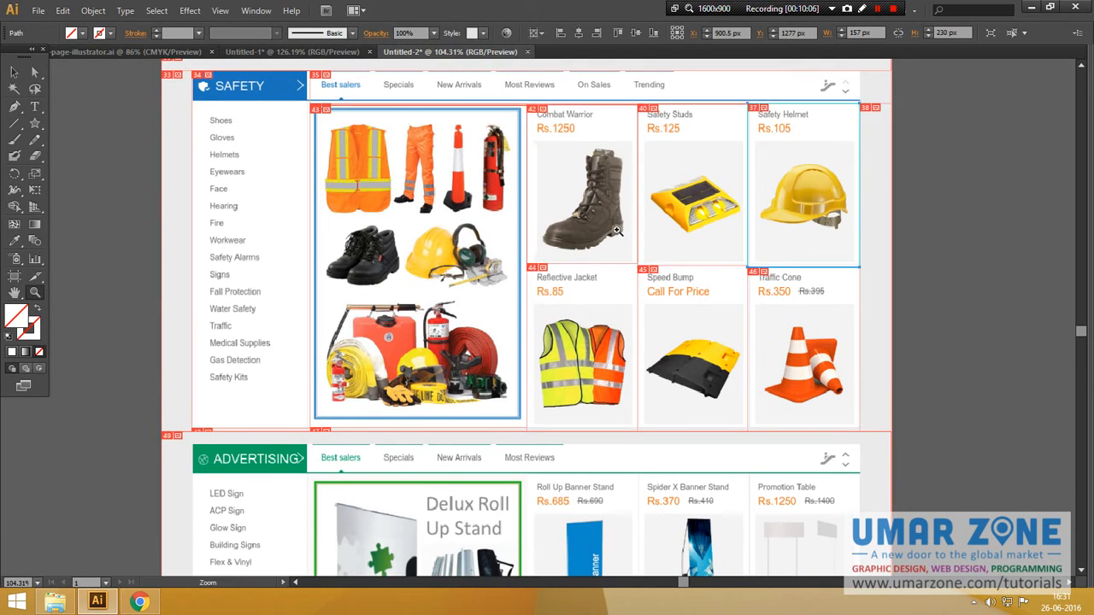
key("shift+k")
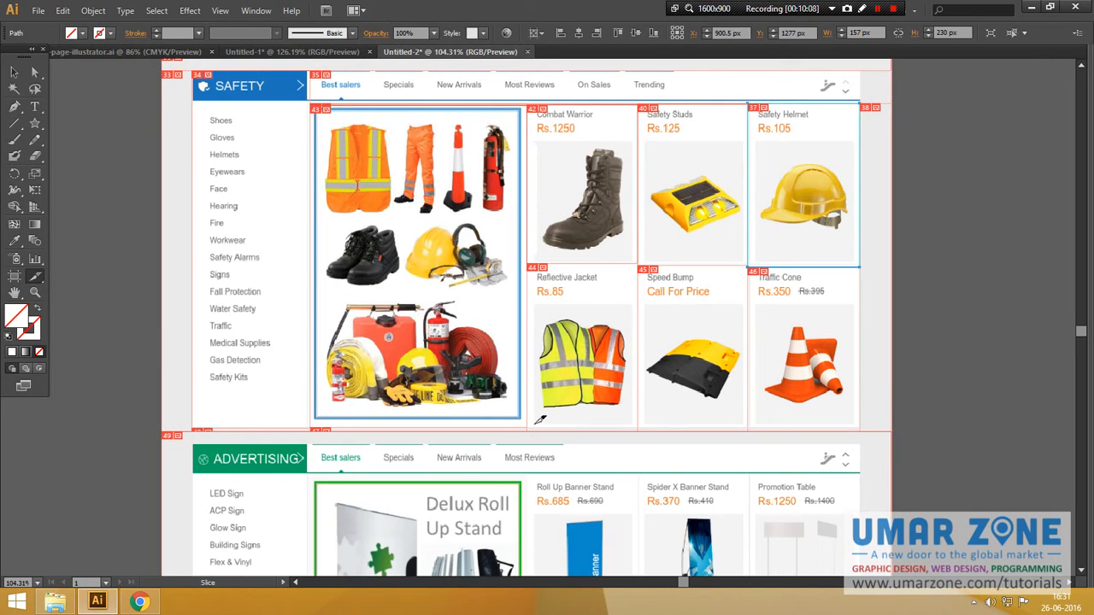
left_click_drag(527, 427, 646, 264)
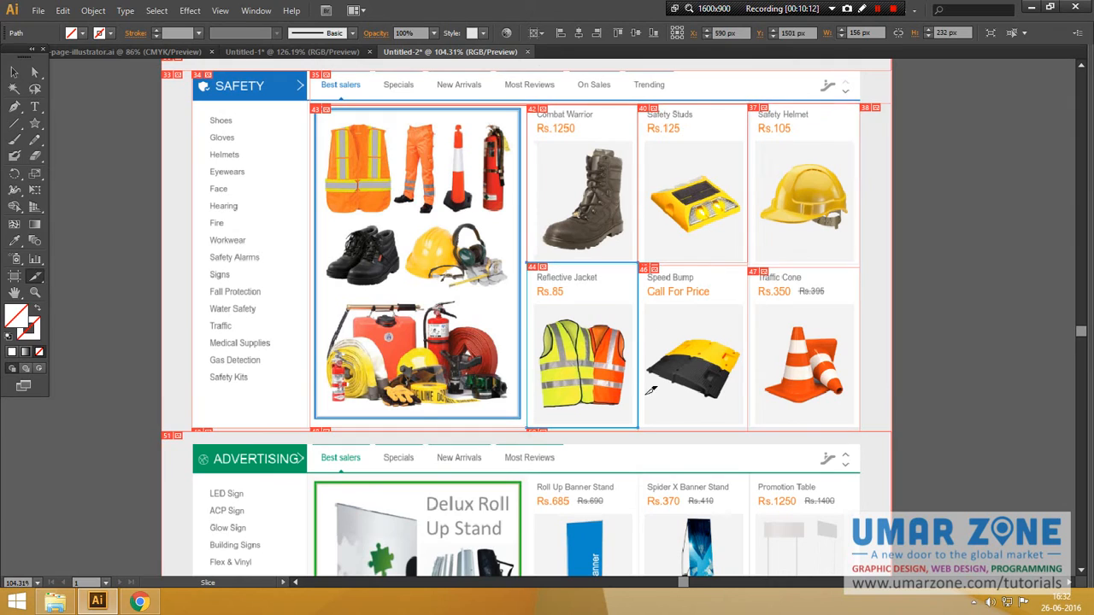
left_click_drag(638, 428, 751, 264)
left_click_drag(746, 427, 860, 268)
Step: Slice the Advertising section's category list
scroll(628, 352, "down", 2)
scroll(628, 351, "down", 8)
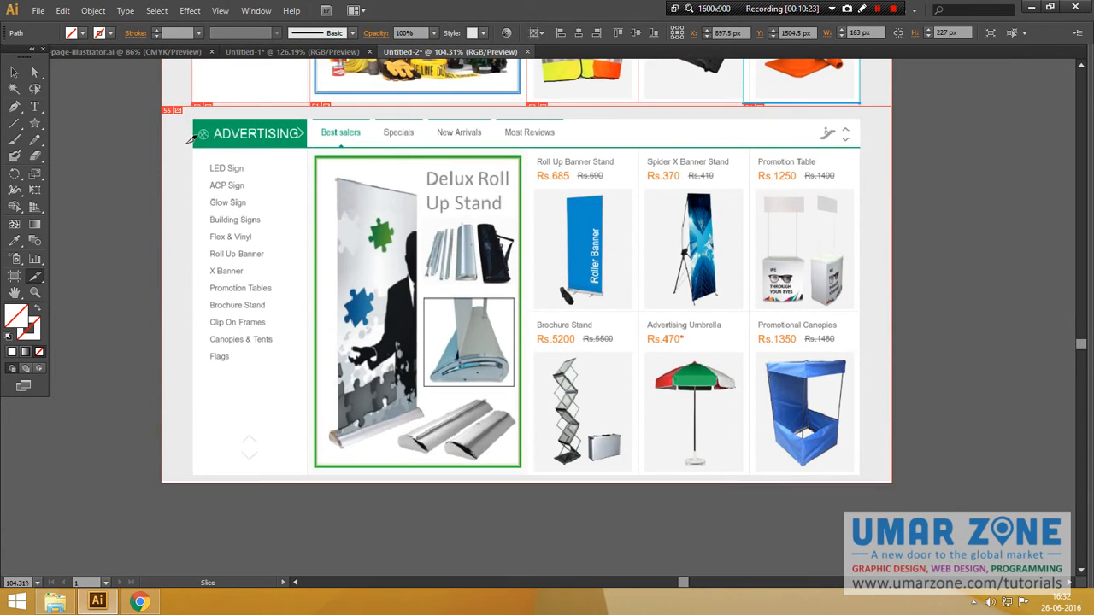
left_click_drag(192, 119, 316, 472)
Step: Slice the Advertising banner image, the product grid, and the Roll Up, Spider X and Promotion Table cells
left_click_drag(311, 152, 540, 431)
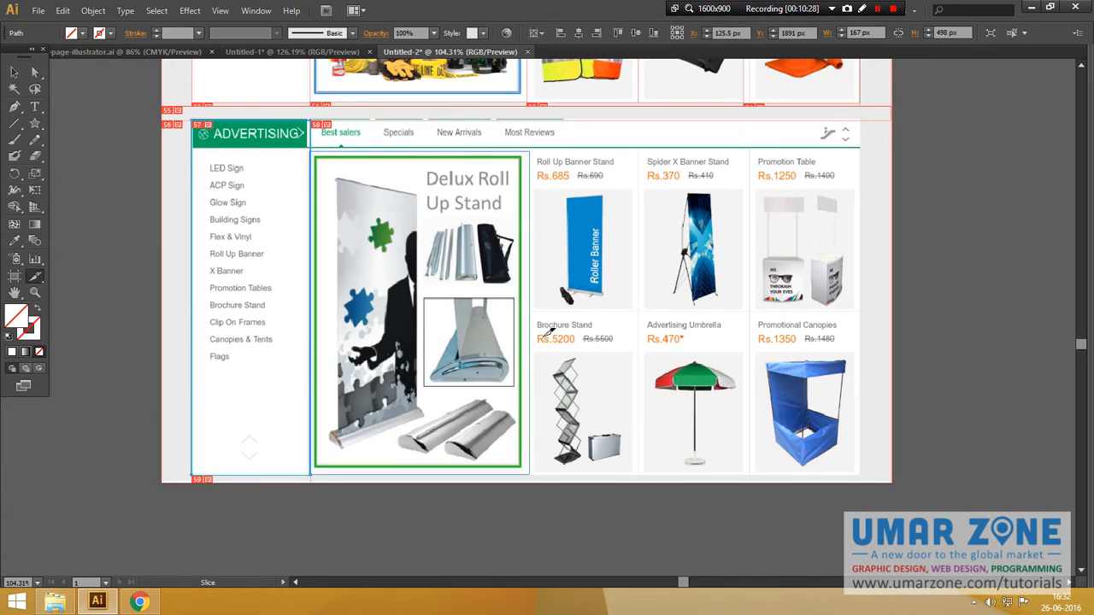
left_click_drag(534, 151, 860, 474)
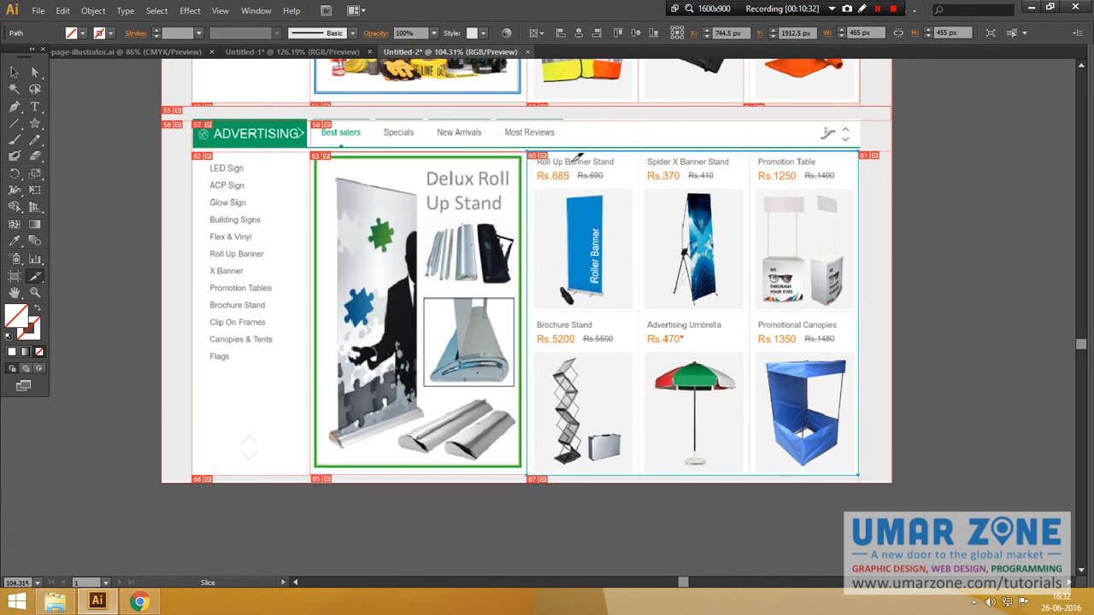
left_click_drag(528, 152, 639, 312)
left_click_drag(639, 150, 750, 312)
left_click_drag(752, 150, 858, 313)
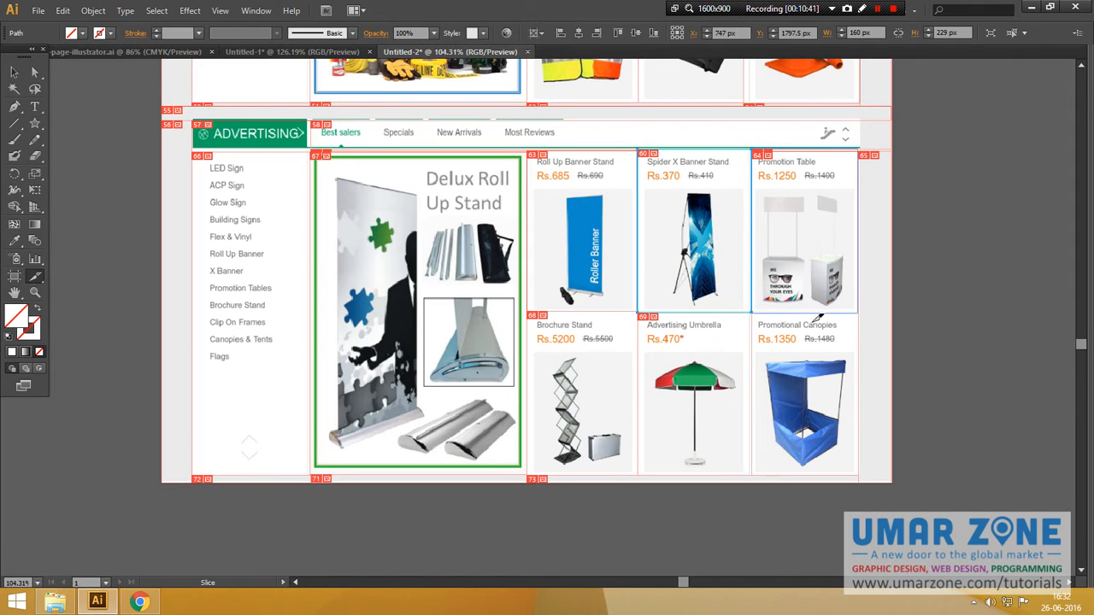
Step: Slice the Brochure Stand, Advertising Umbrella and Promotional Canopies cells, then fit the page in the window
left_click_drag(533, 310, 646, 473)
left_click_drag(642, 312, 755, 473)
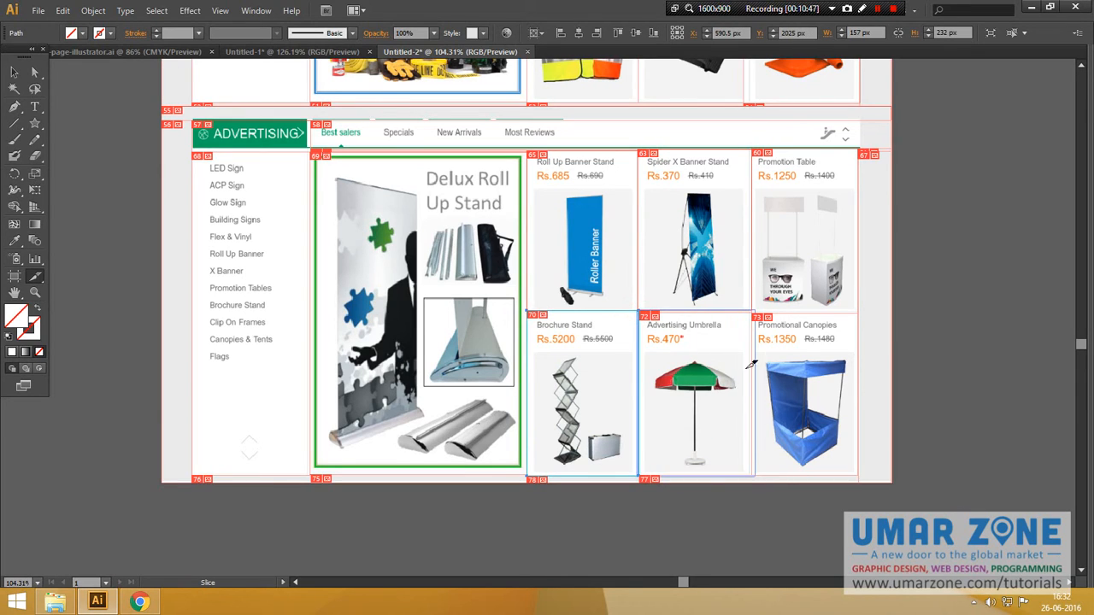
left_click_drag(757, 312, 860, 475)
scroll(906, 341, "up", 5)
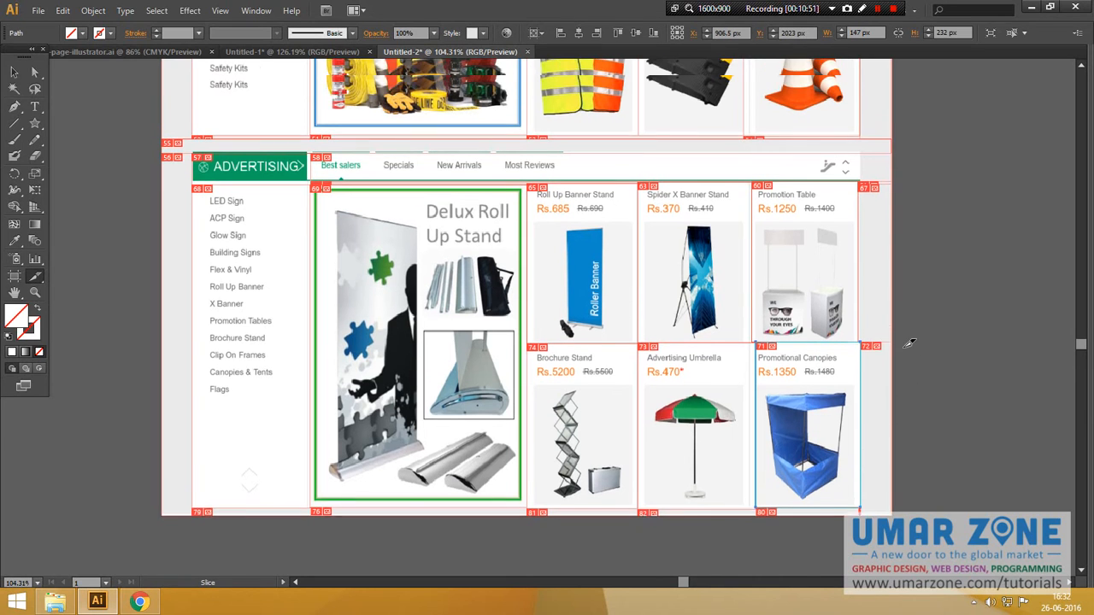
key("ctrl+0")
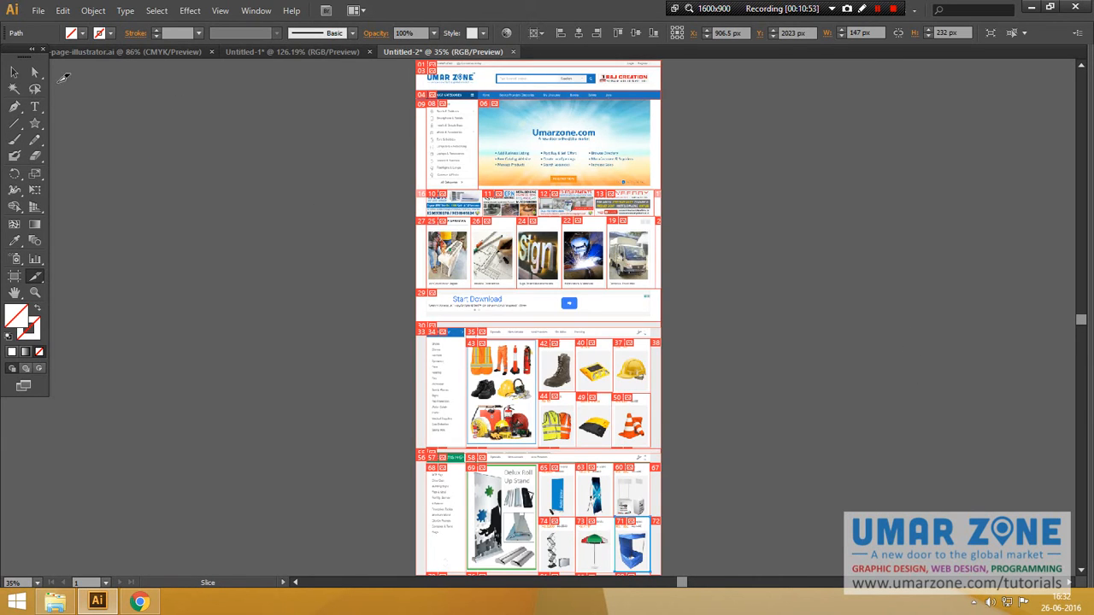
Step: Save the document as save-selected-slices.ai, accepting the default Illustrator Options
left_click(14, 71)
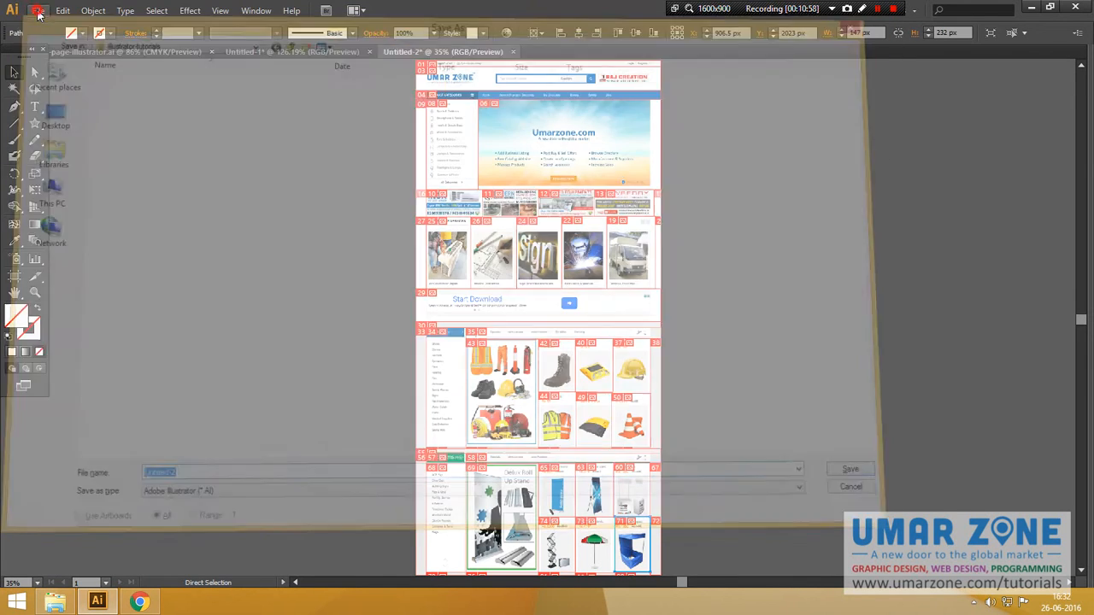
left_click(39, 10)
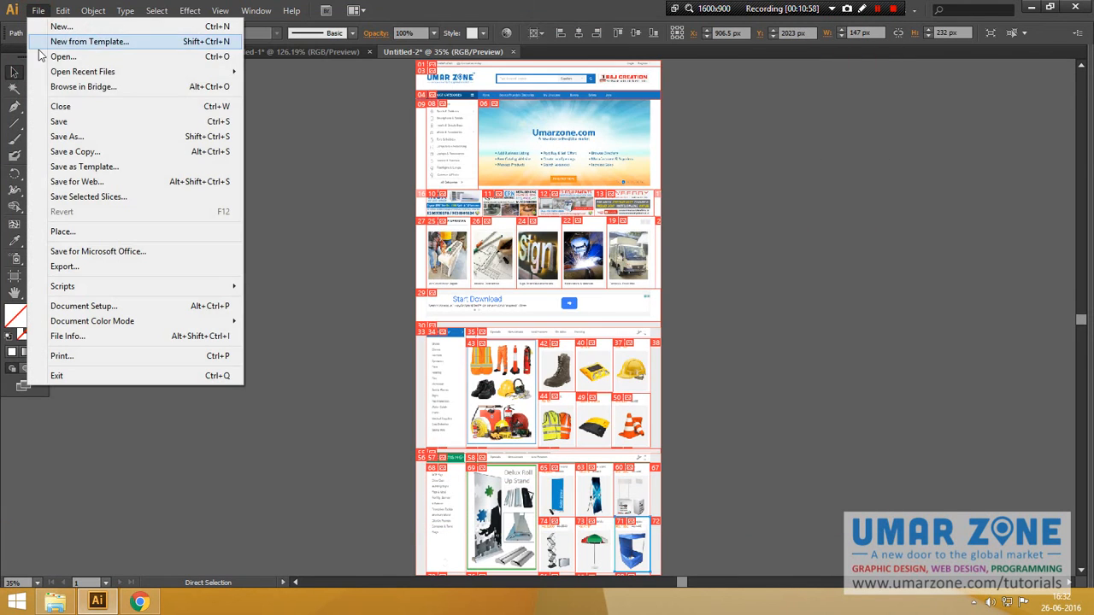
left_click(60, 122)
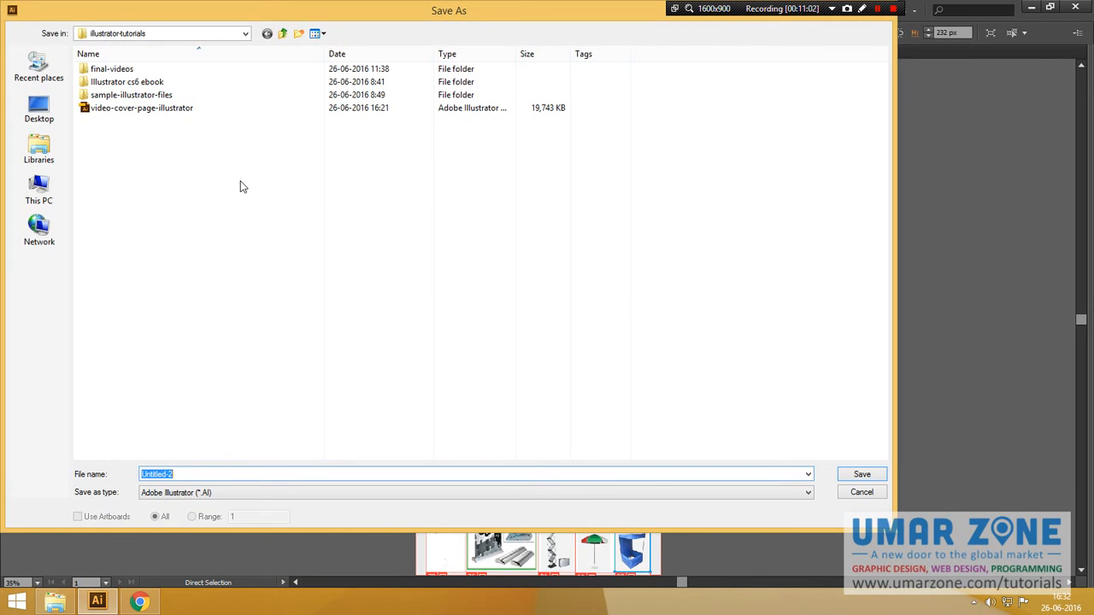
type("save-selected-slices")
key("ctrl+a")
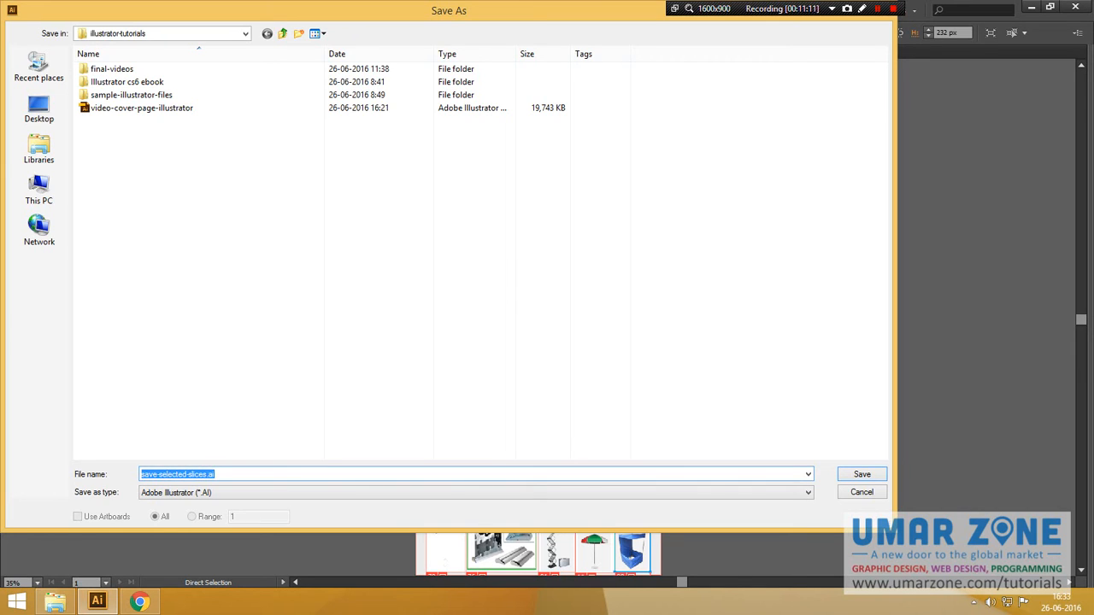
key("Return")
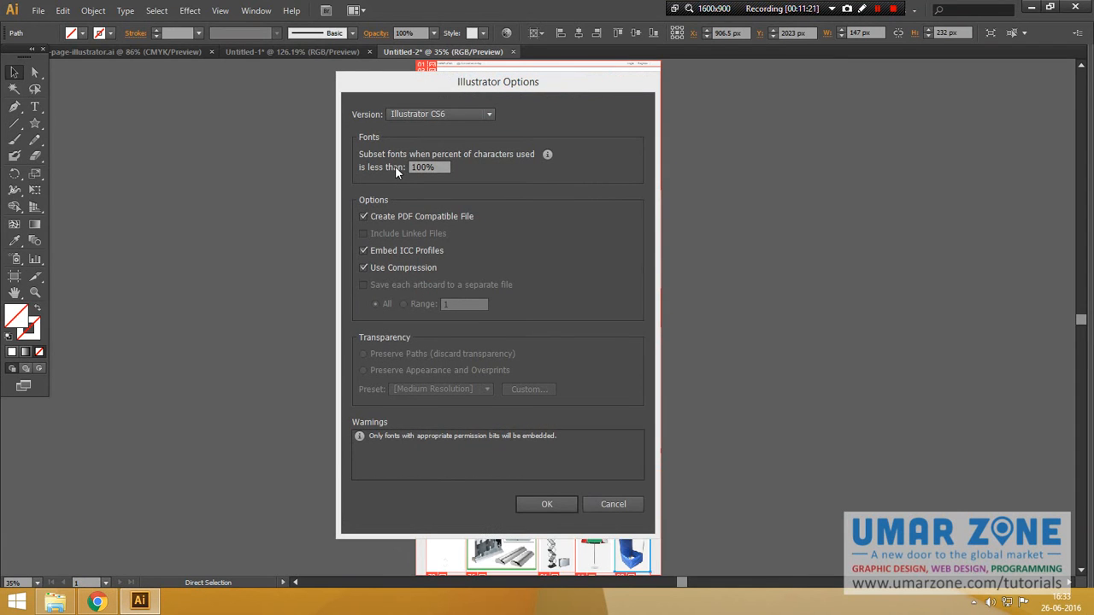
left_click(537, 504)
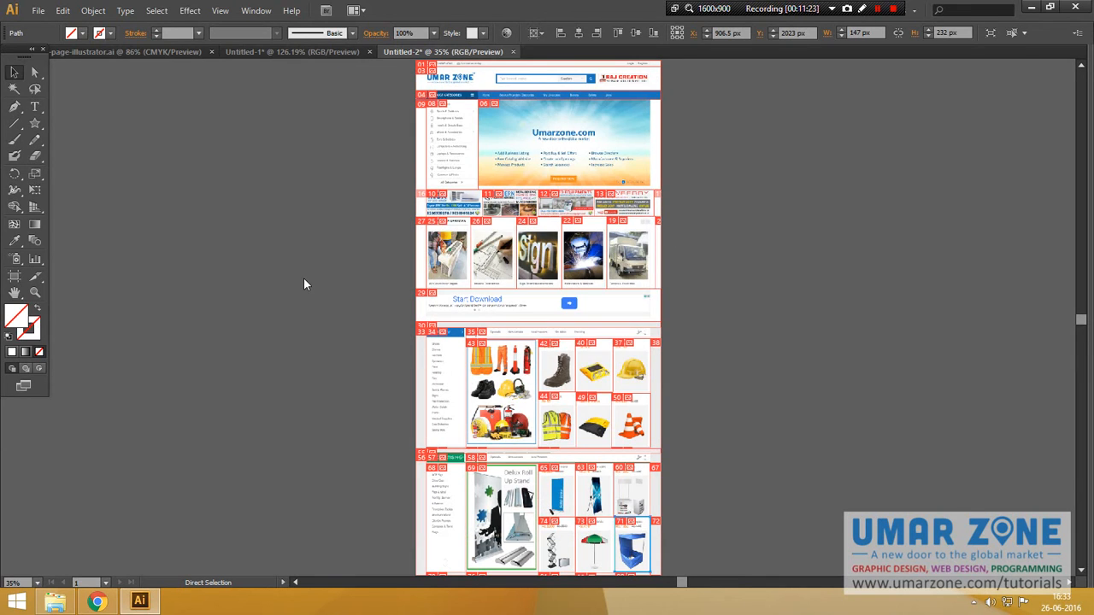
left_click(37, 12)
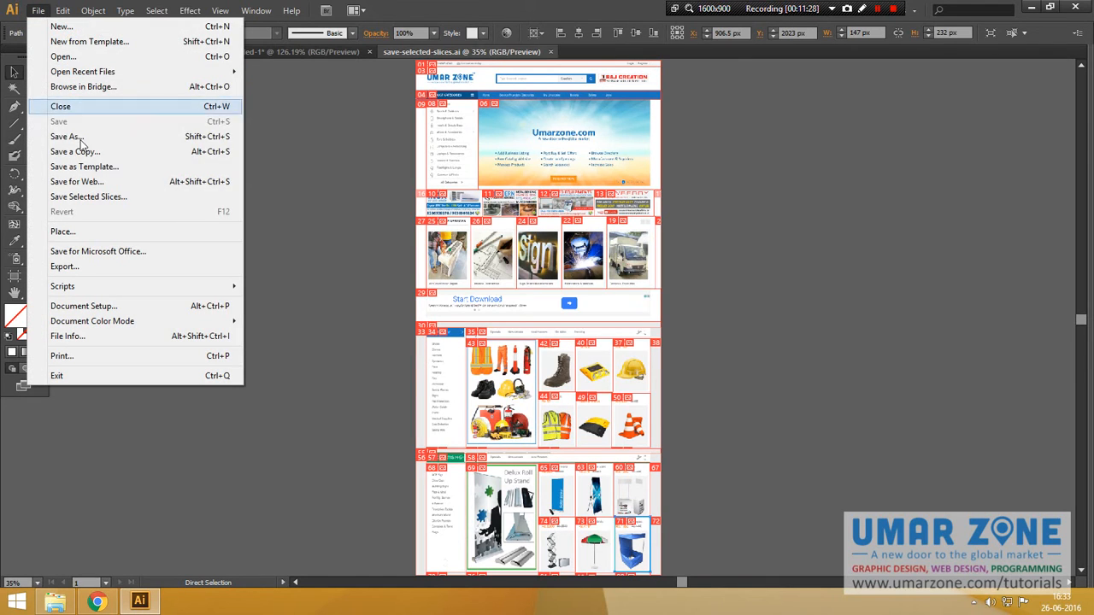
Step: Switch to the Slice Selection Tool and marquee-select every slice on the artboard
left_click(110, 203)
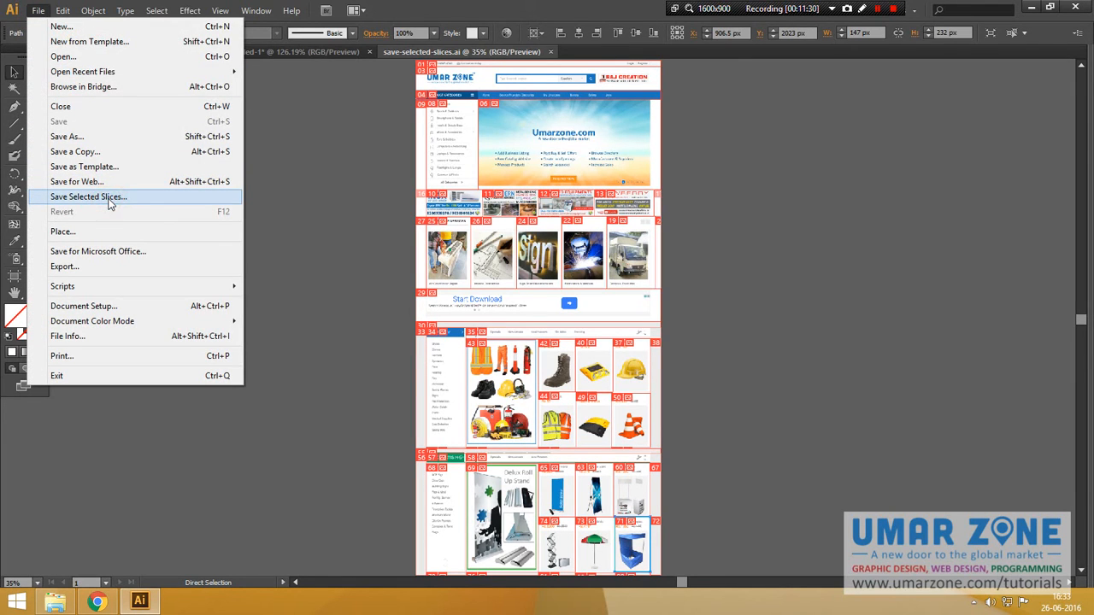
left_click(272, 163)
left_click(33, 279)
left_click(73, 294)
left_click(38, 12)
left_click(352, 124)
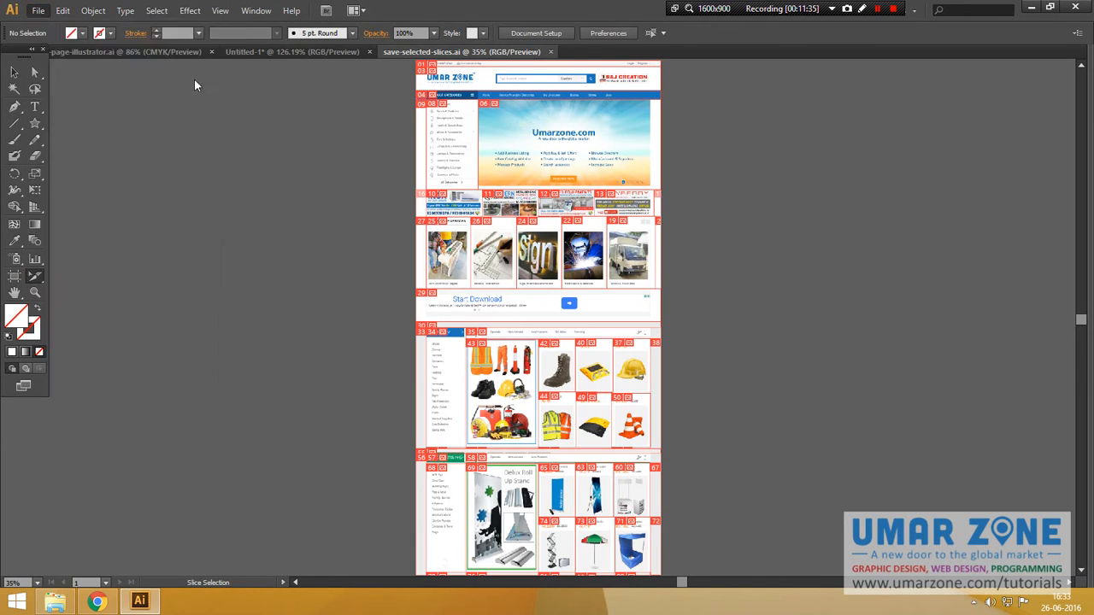
left_click(34, 273)
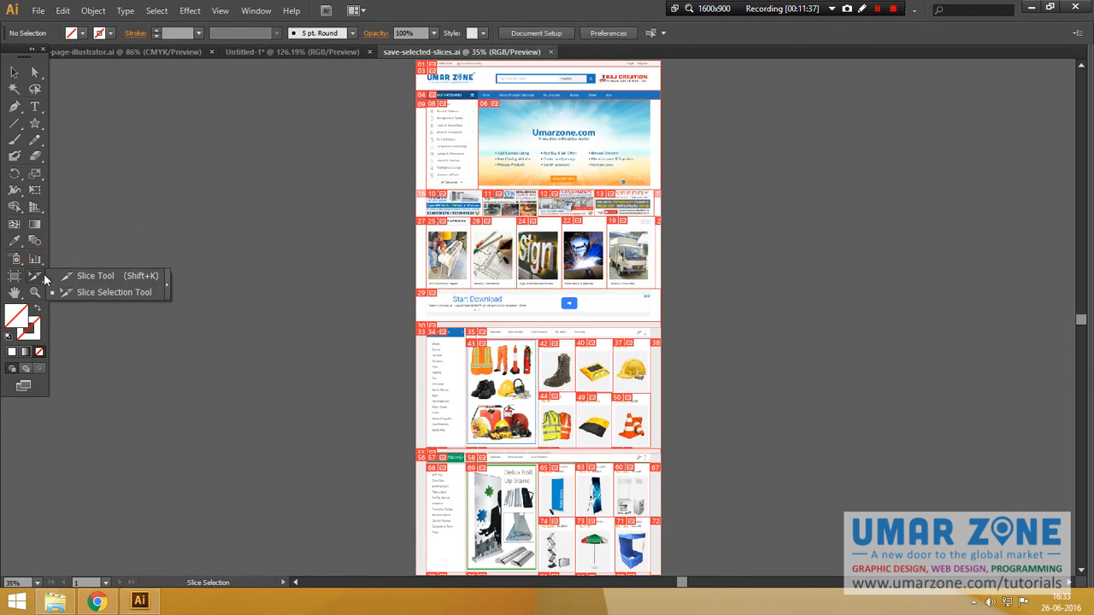
left_click(84, 294)
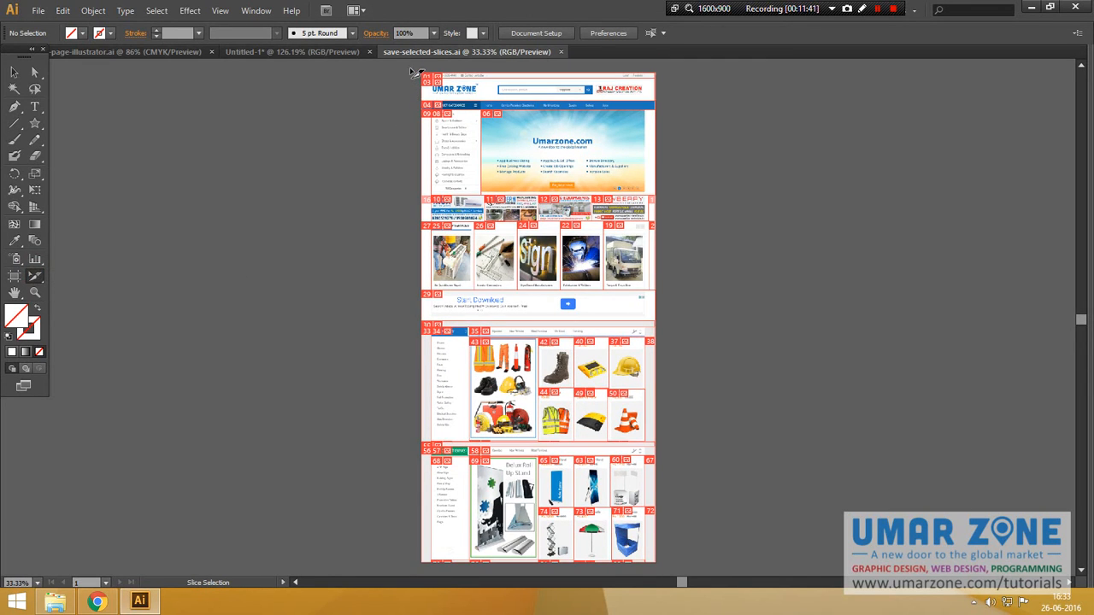
left_click_drag(410, 70, 675, 571)
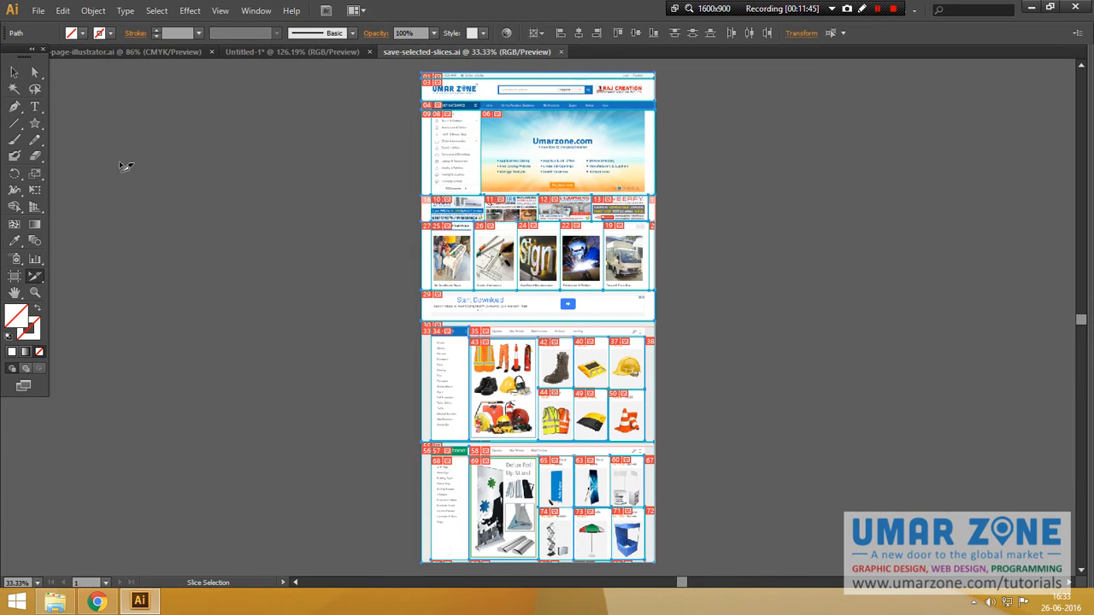
left_click(39, 10)
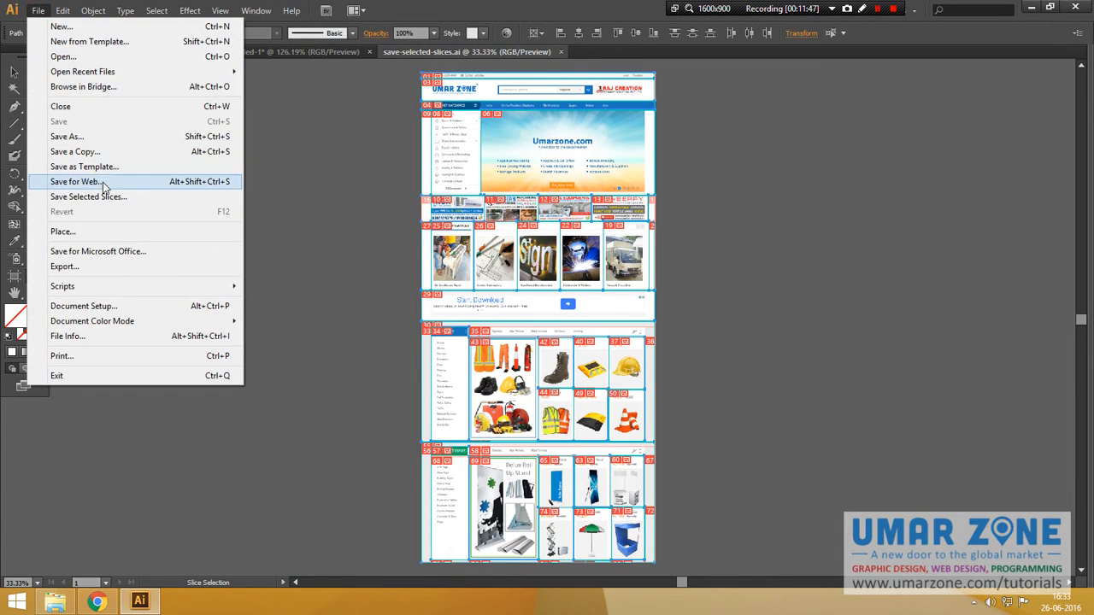
Step: Choose Save Selected Slices, target the Desktop, and create a folder named save-selected-slices
left_click(109, 197)
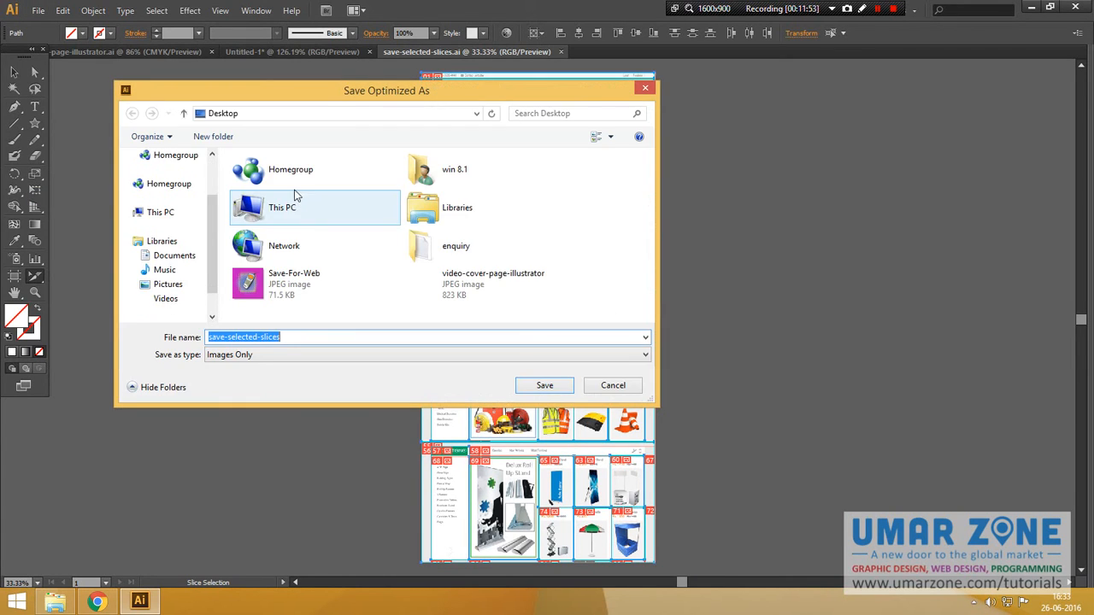
left_click(175, 184)
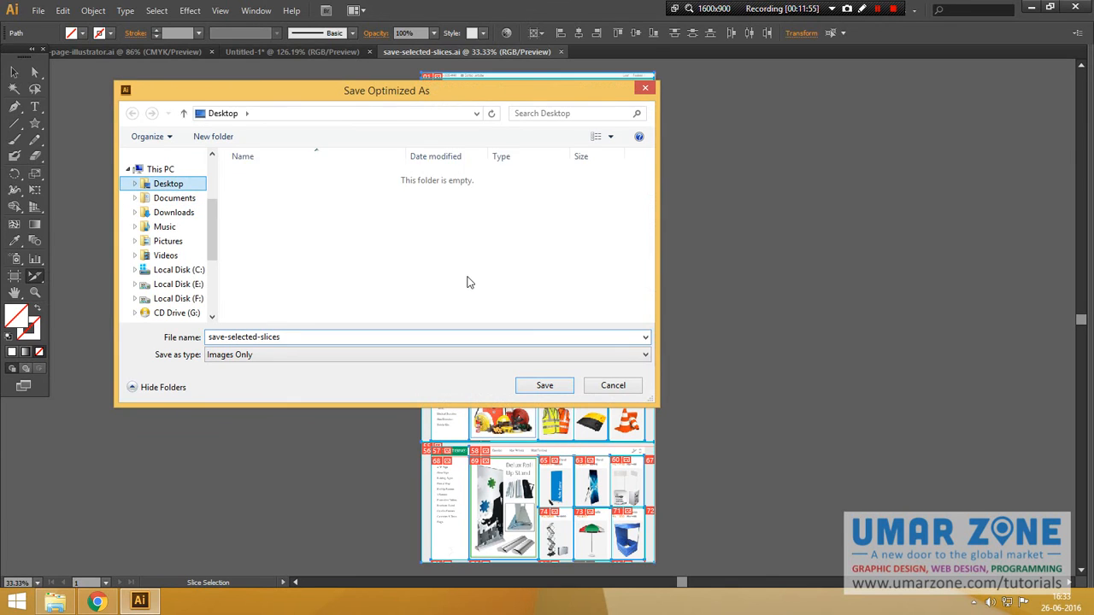
left_click(363, 263)
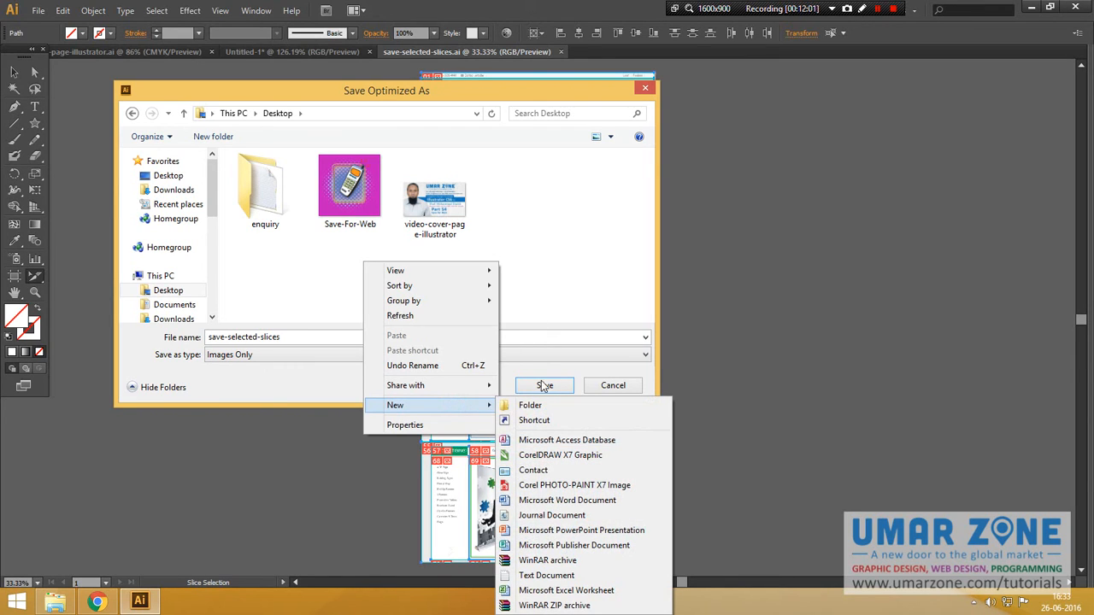
left_click(530, 405)
type("save-selected")
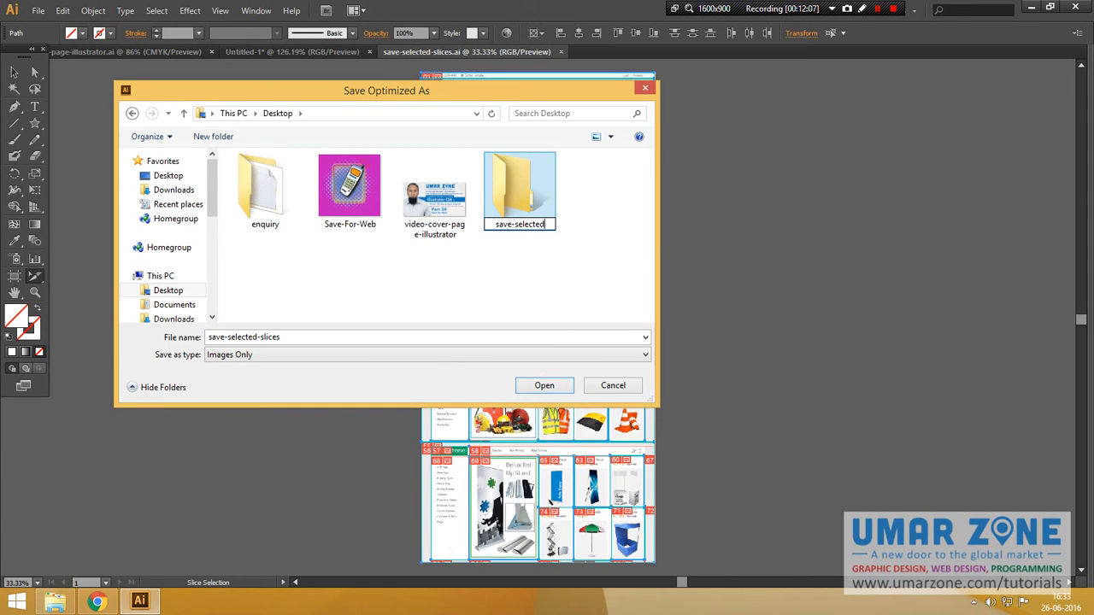
type("-slices")
key("Return")
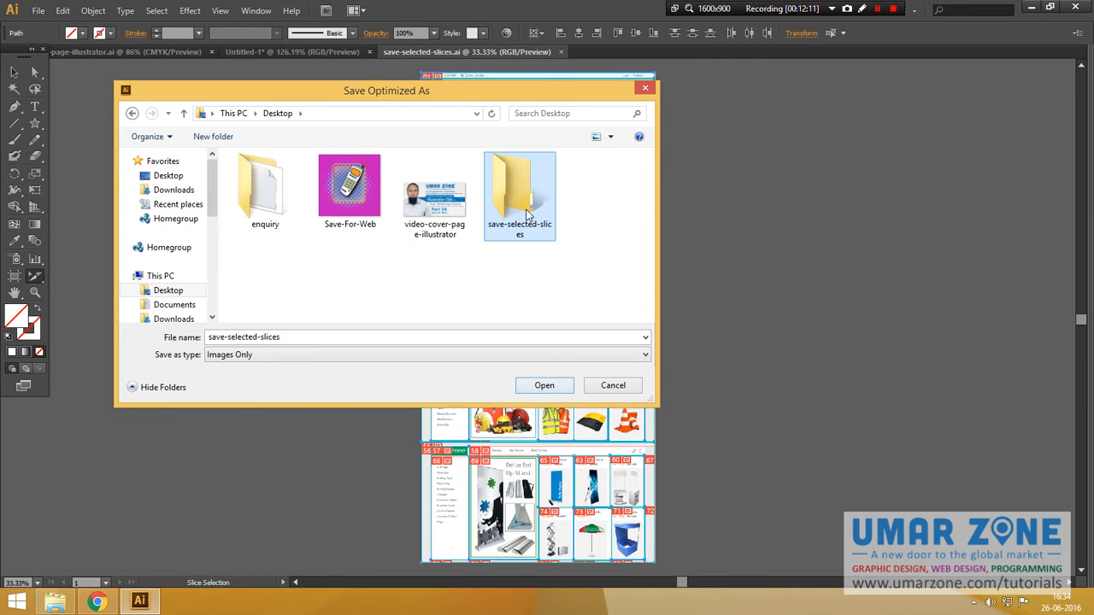
Step: Export the slice images into the save-selected-slices folder and minimize Illustrator
double_click(527, 214)
left_click(544, 386)
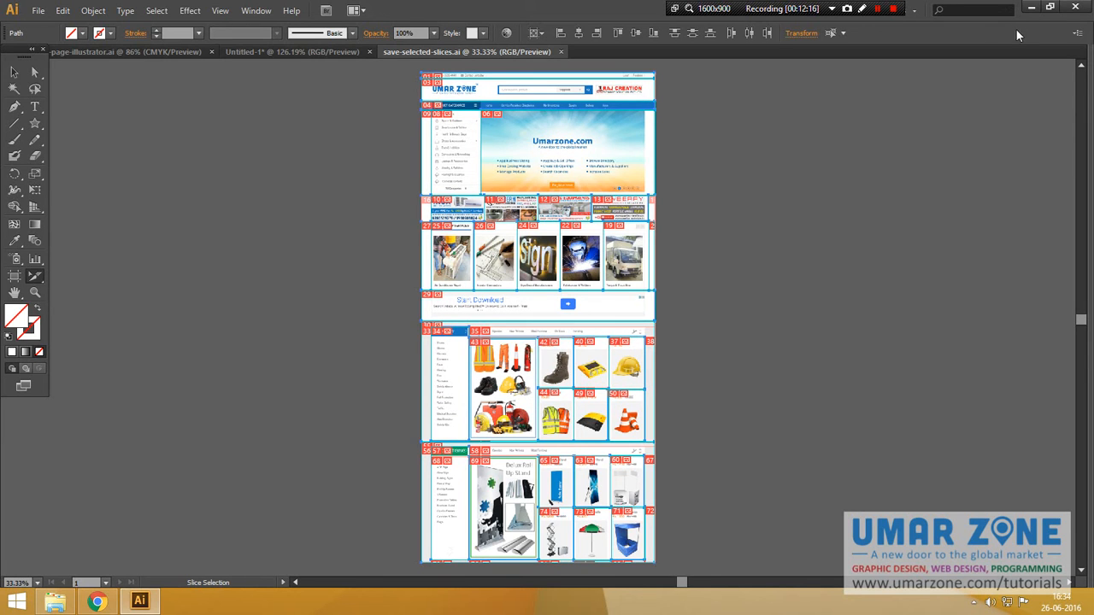
left_click(1031, 8)
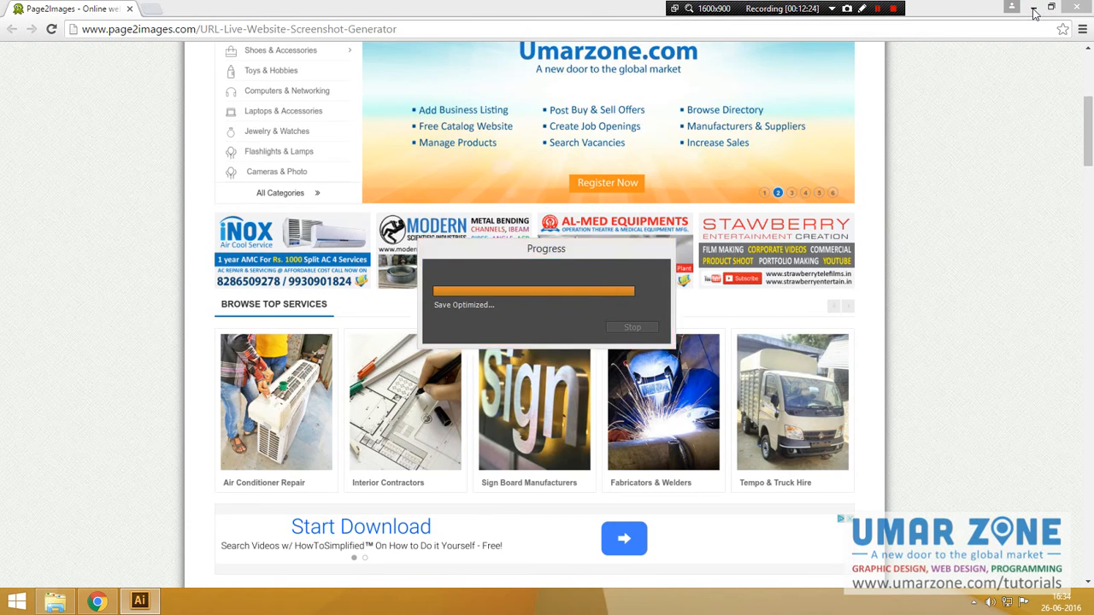
Step: Open the images folder inside the save-selected-slices folder on the Desktop
left_click(1033, 9)
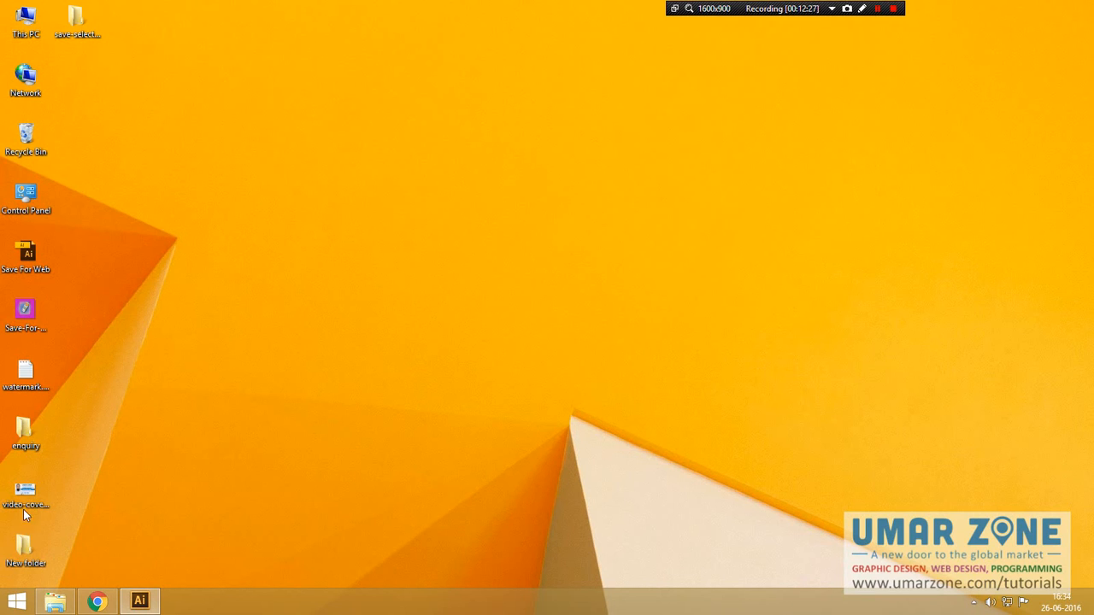
double_click(80, 18)
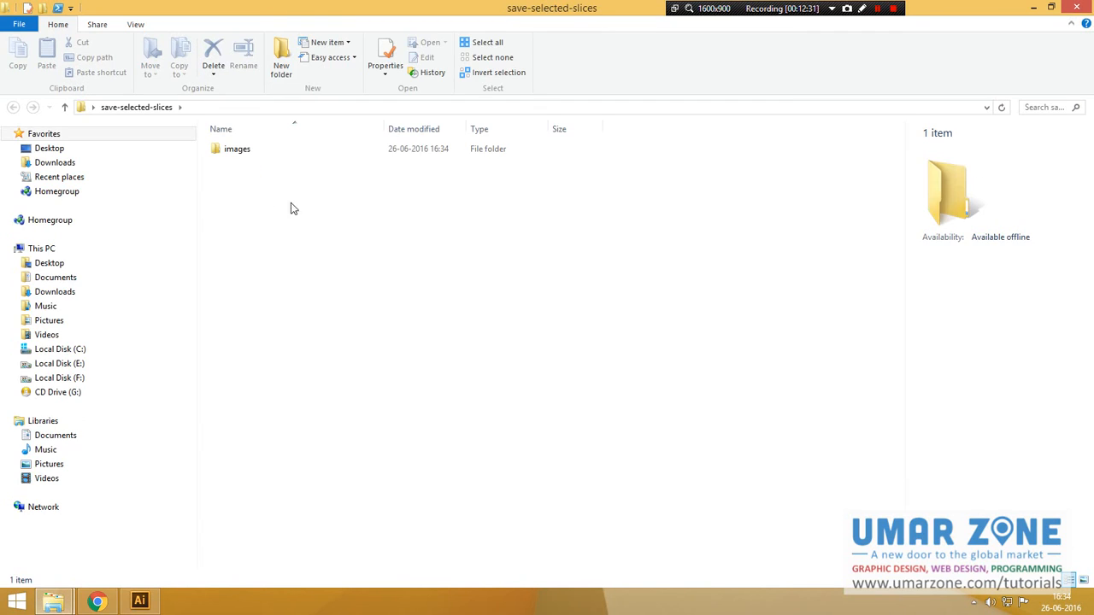
double_click(214, 151)
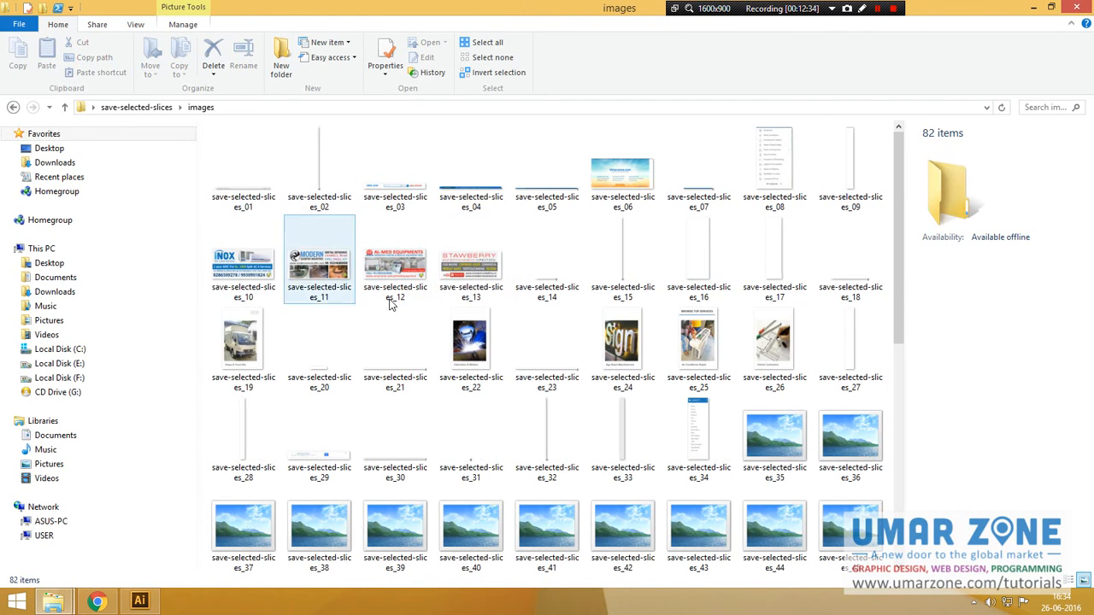
scroll(459, 350, "down", 5)
scroll(459, 350, "up", 5)
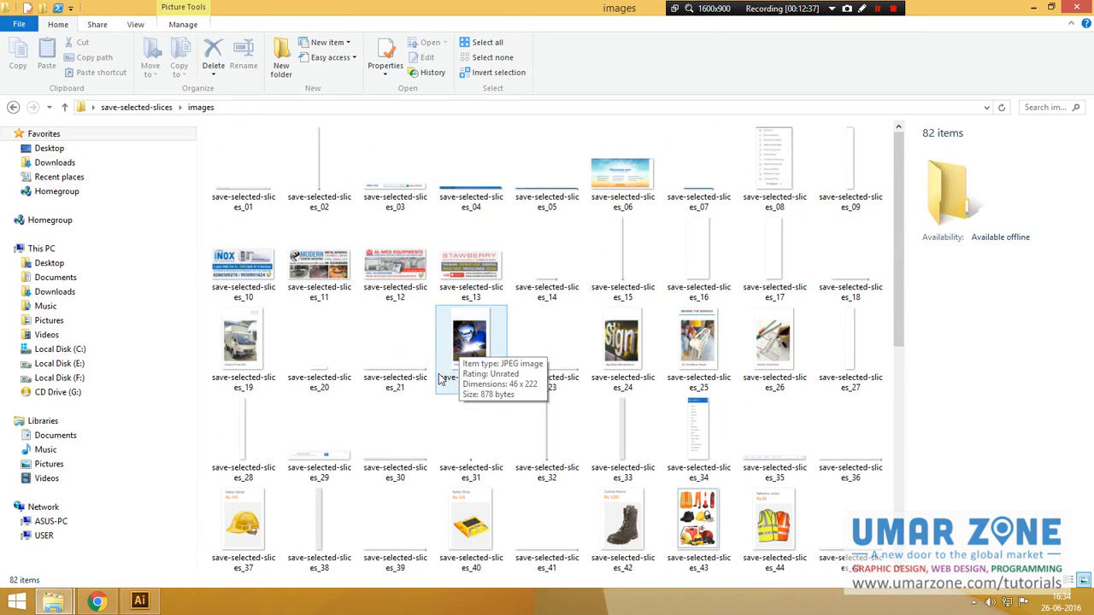
Step: Preview save-selected-slices_01 in Photo Viewer and advance to the next slice
right_click(257, 178)
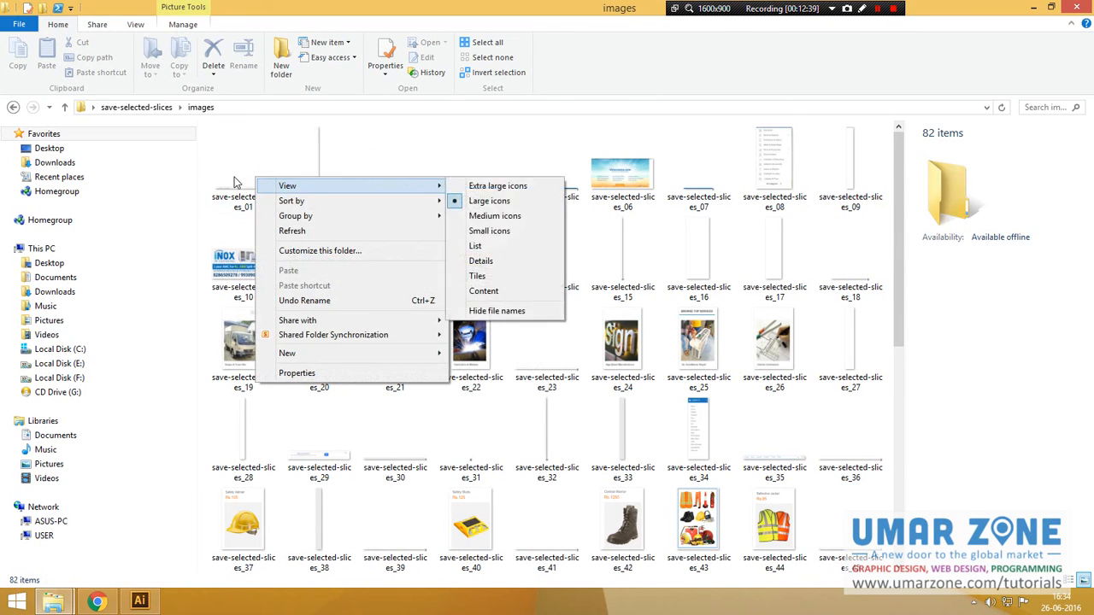
key("Escape")
left_click(244, 178)
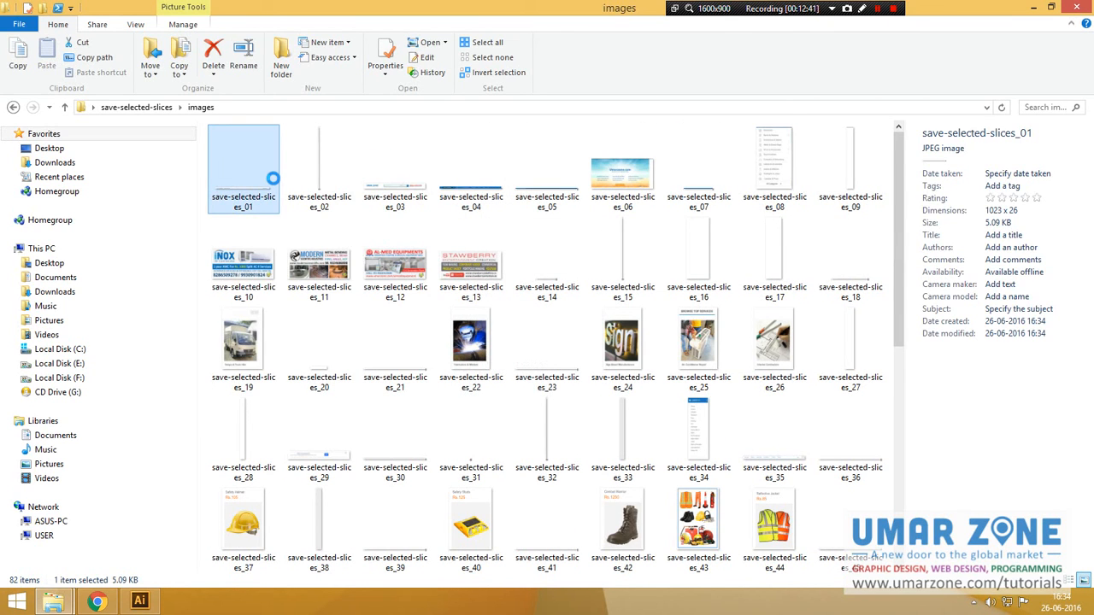
right_click(272, 178)
left_click(289, 182)
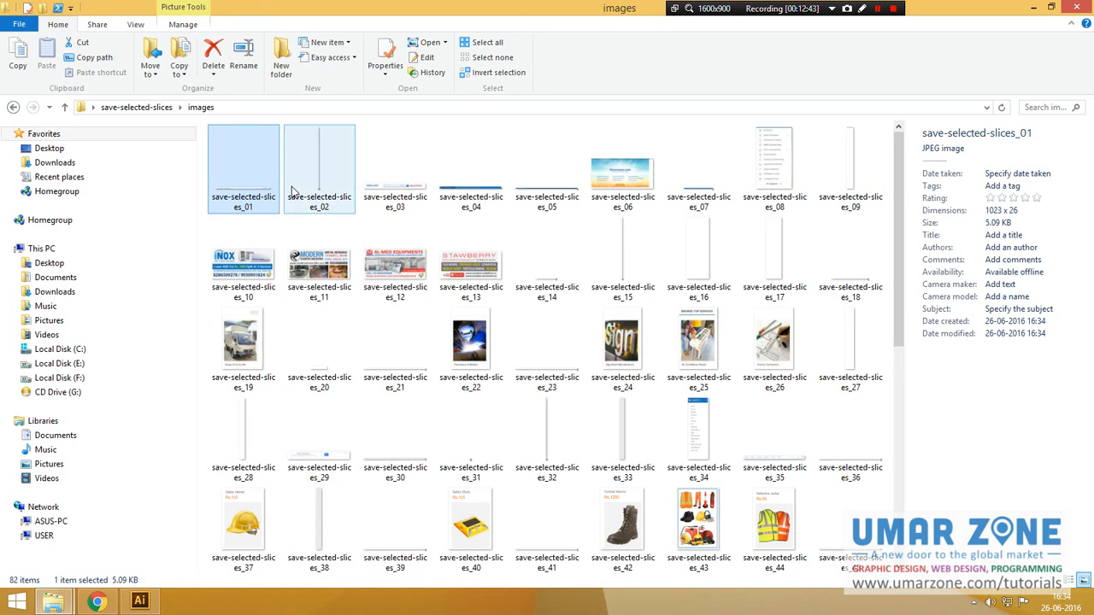
key("Right")
Step: Step forward through three more slice images, then close Windows Photo Viewer
key("Right")
key("Right")
key("Right")
key("Right")
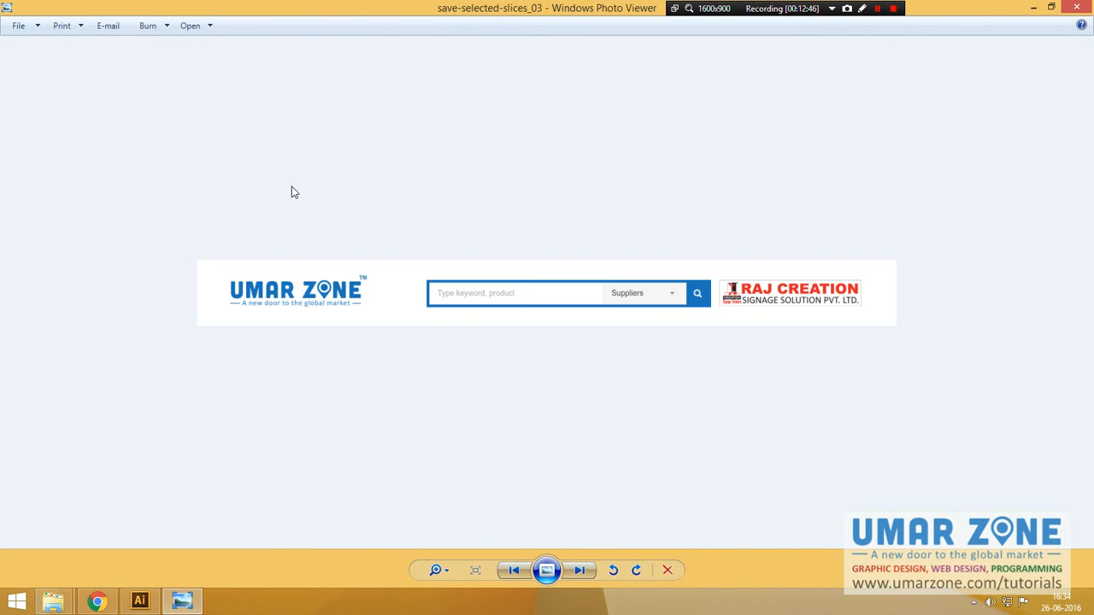
key("Right")
key("Right")
key("Right")
key("Right")
key("Right")
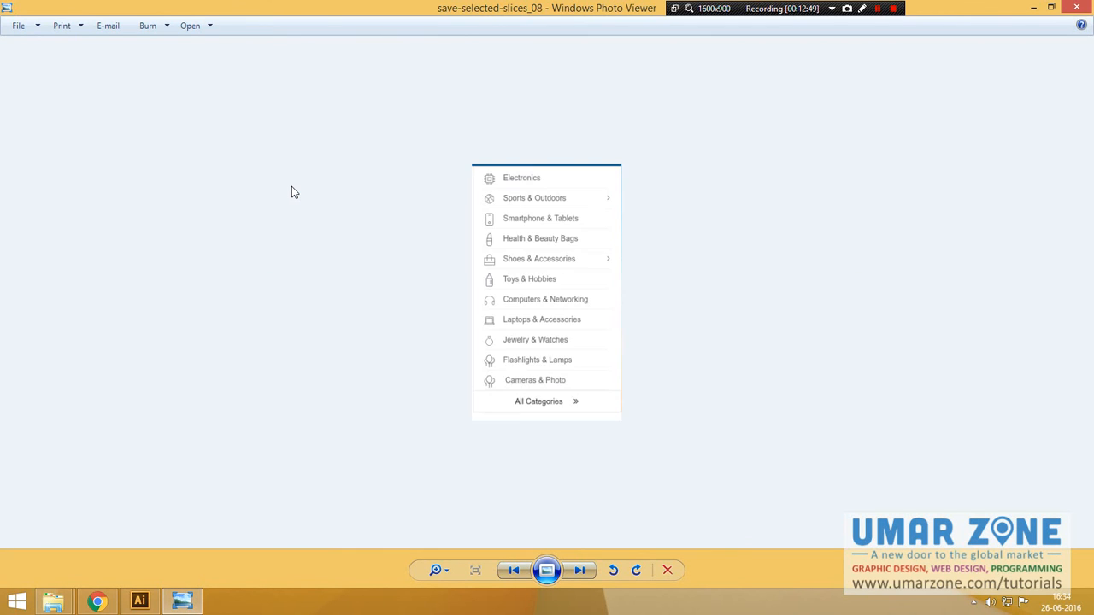
key("Right")
key("Right")
key("Right")
key("Right")
key("Right")
key("Right")
key("Right")
key("Right")
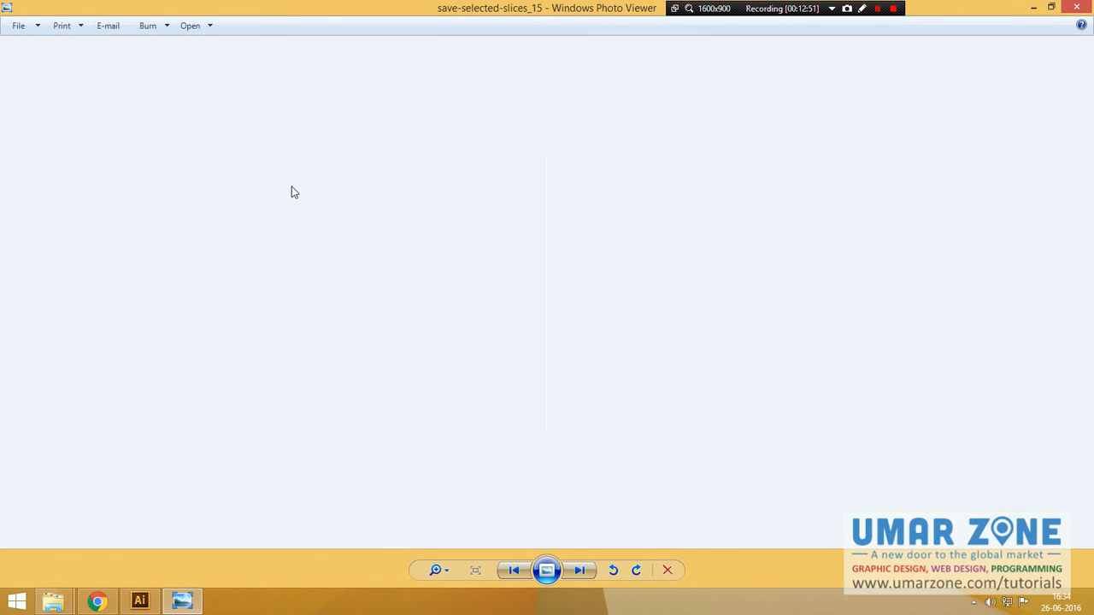
key("Right")
key("Right")
key("Right")
key("Right")
key("Right")
key("Right")
key("Right")
key("Right")
key("Right")
key("alt+F4")
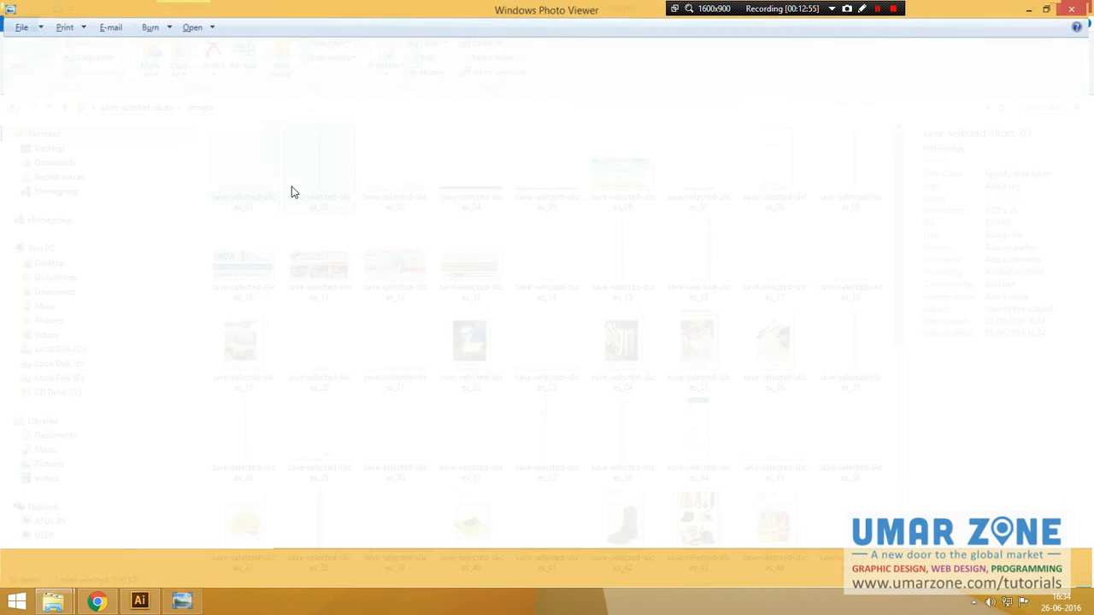
scroll(156, 77, "down", 2)
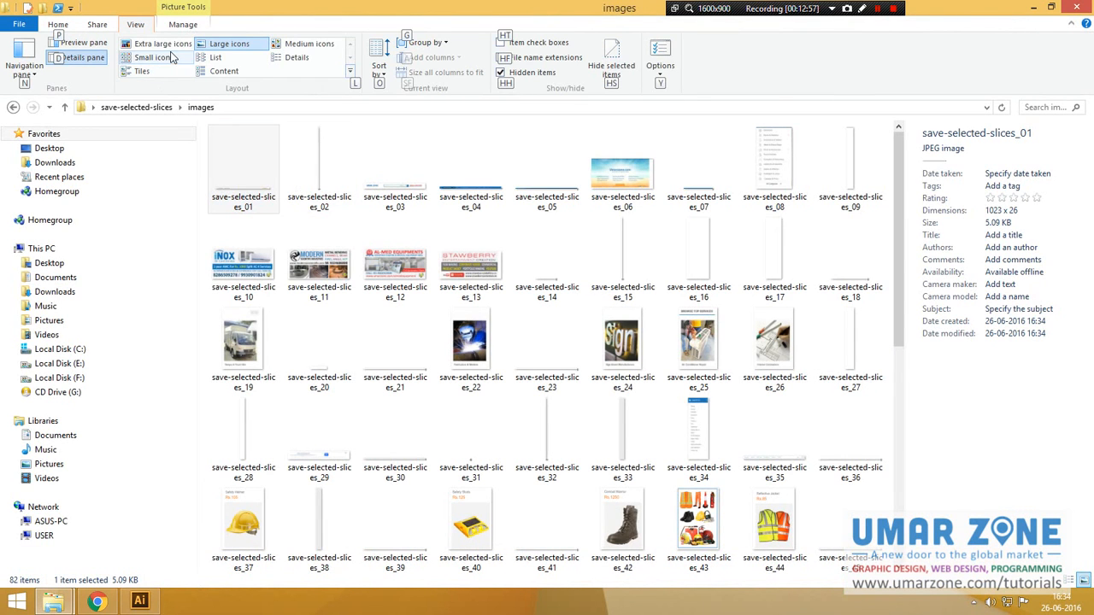
Step: Display the images folder as extra large icons and scroll through all 82 slice JPEGs
left_click(159, 44)
left_click(586, 359)
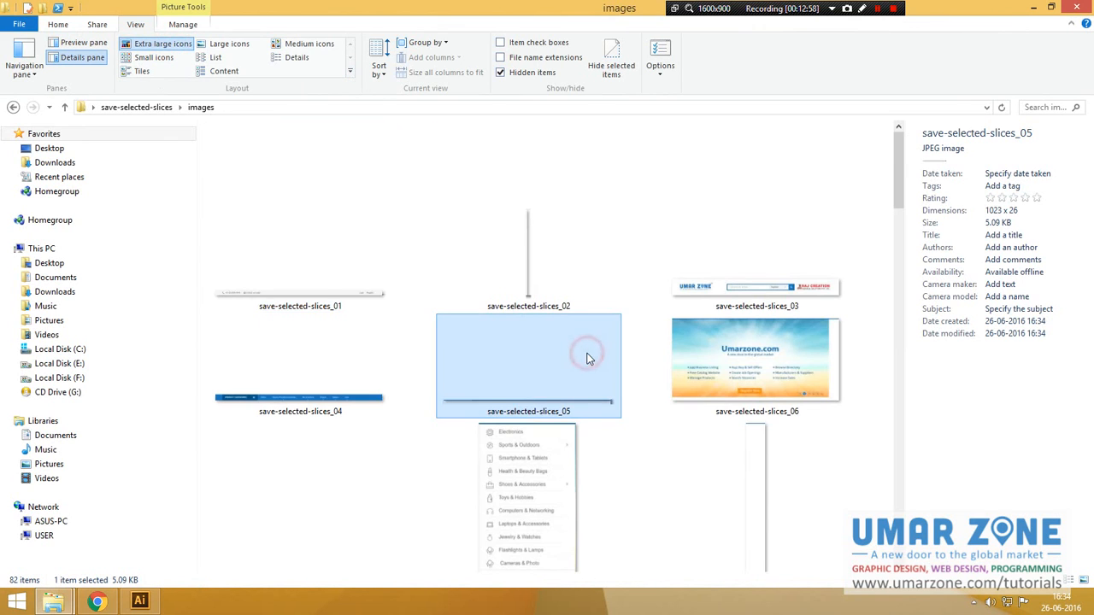
scroll(586, 359, "down", 8)
scroll(586, 359, "down", 10)
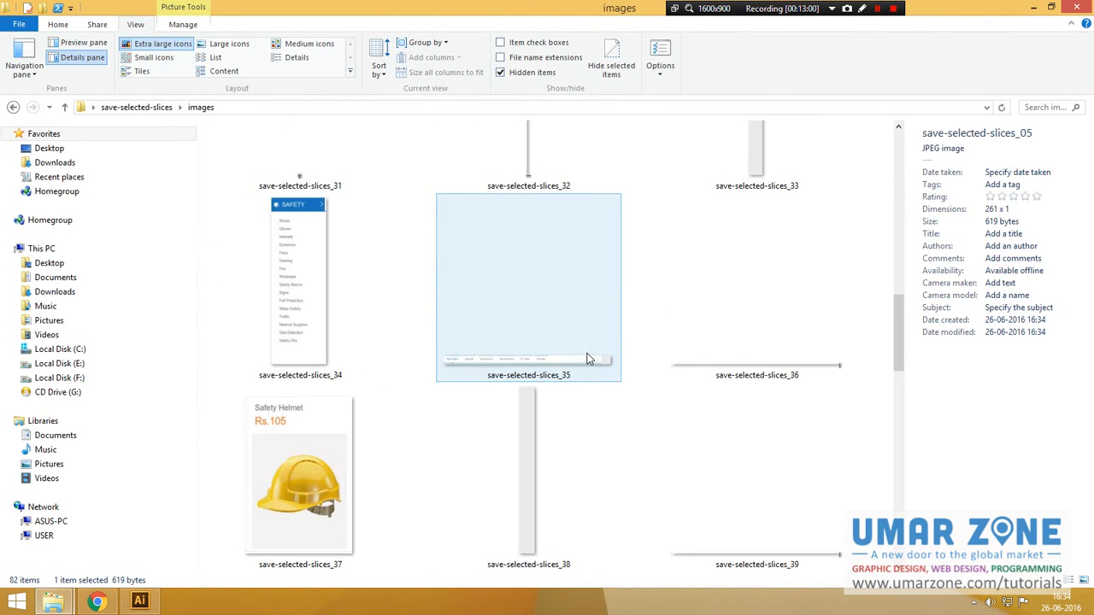
scroll(586, 359, "down", 8)
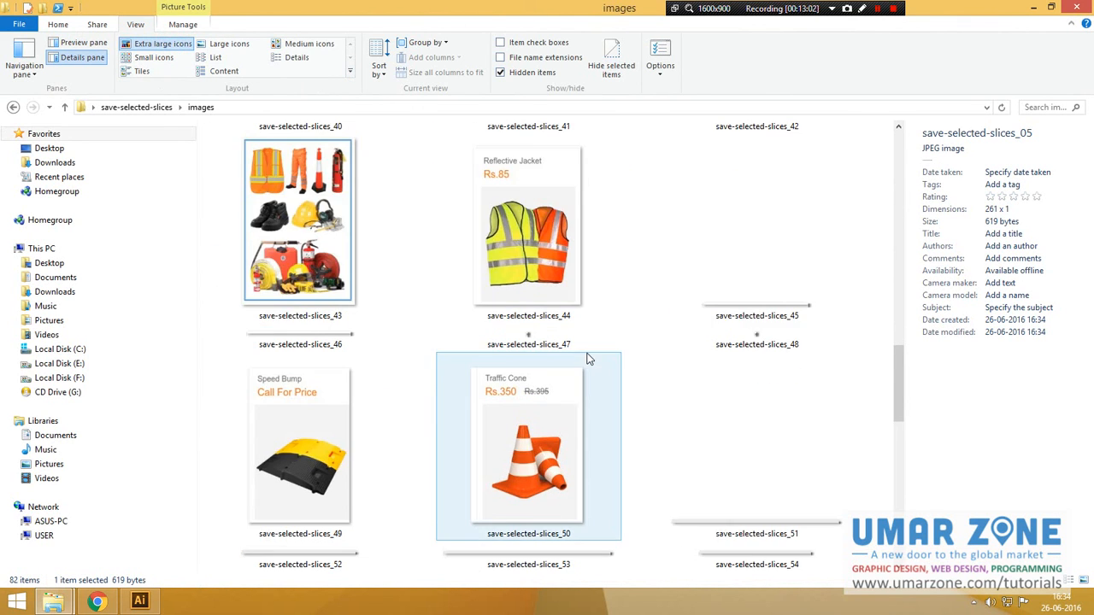
scroll(586, 359, "down", 6)
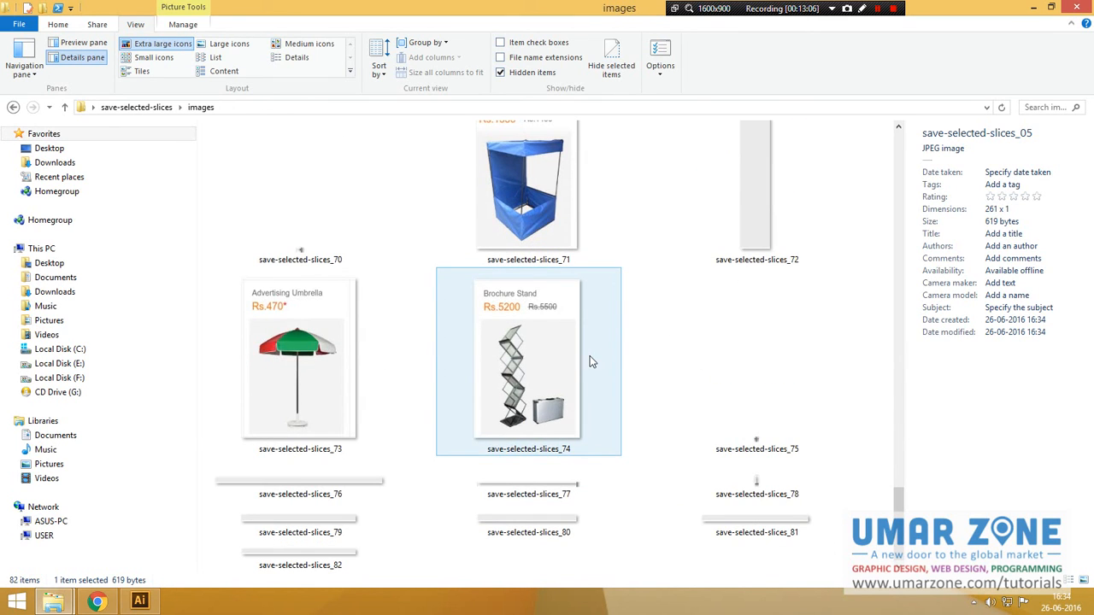
scroll(632, 394, "up", 4)
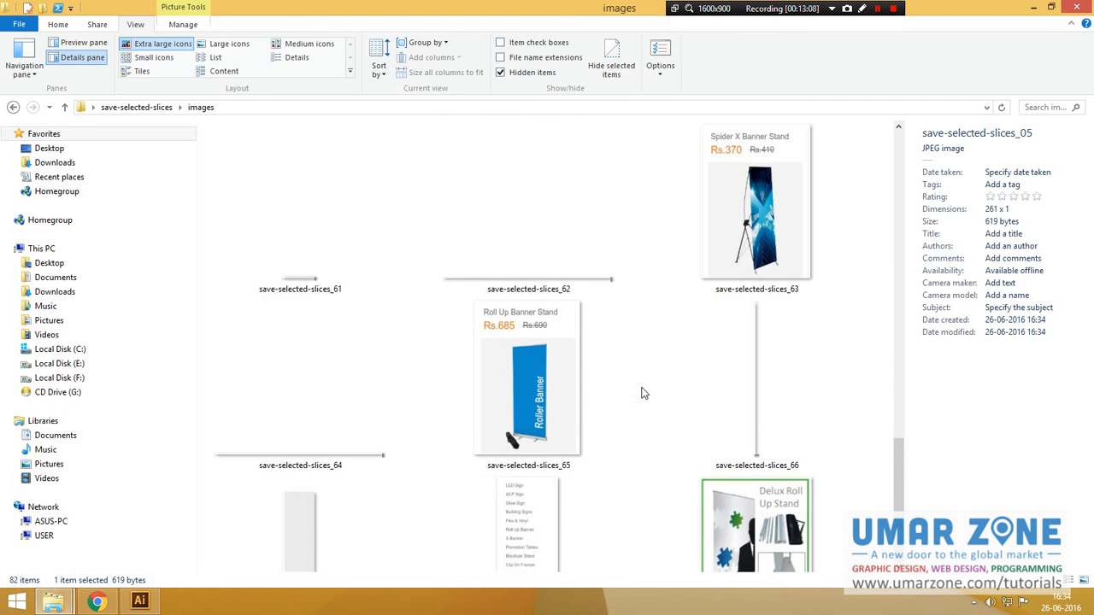
left_click(142, 601)
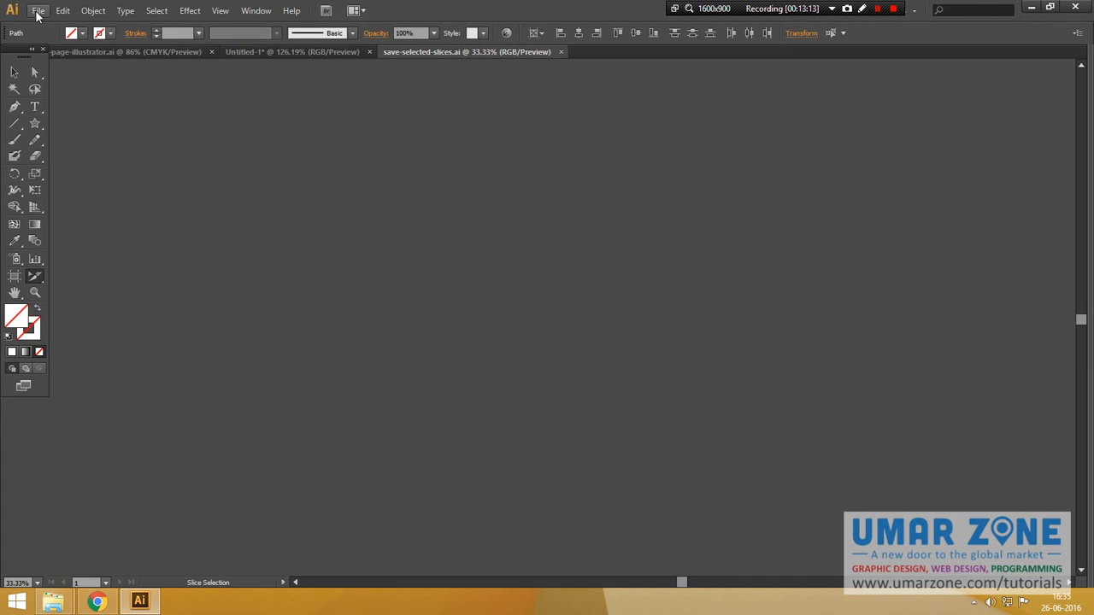
Step: With the Selection tool active, show the 'Part 55 Save Selected Slices' artwork full screen at 100%
left_click(38, 10)
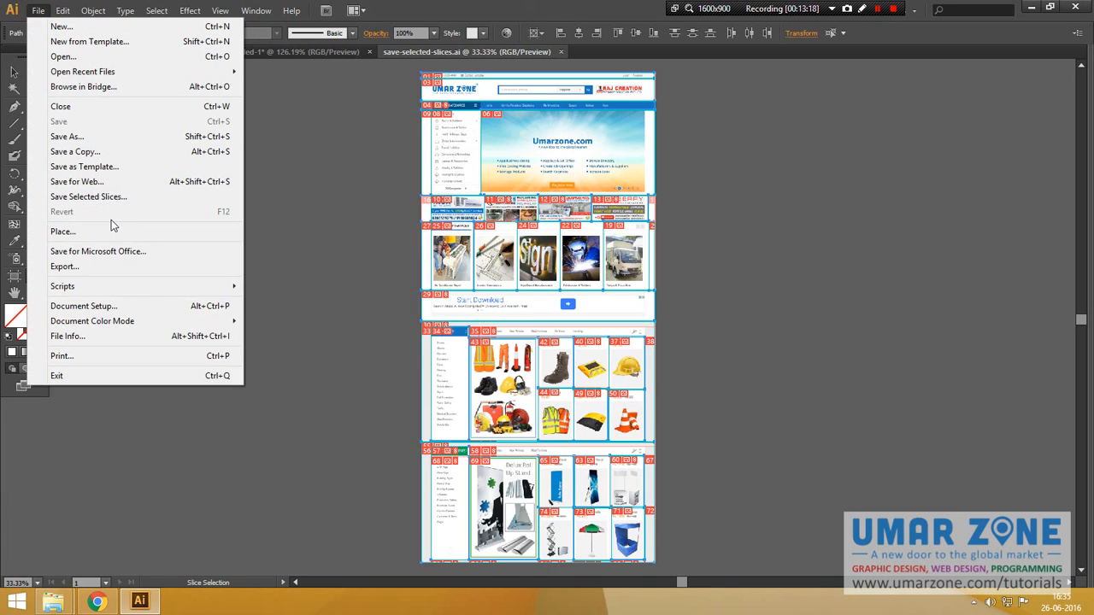
left_click(303, 213)
left_click(15, 72)
left_click(200, 216)
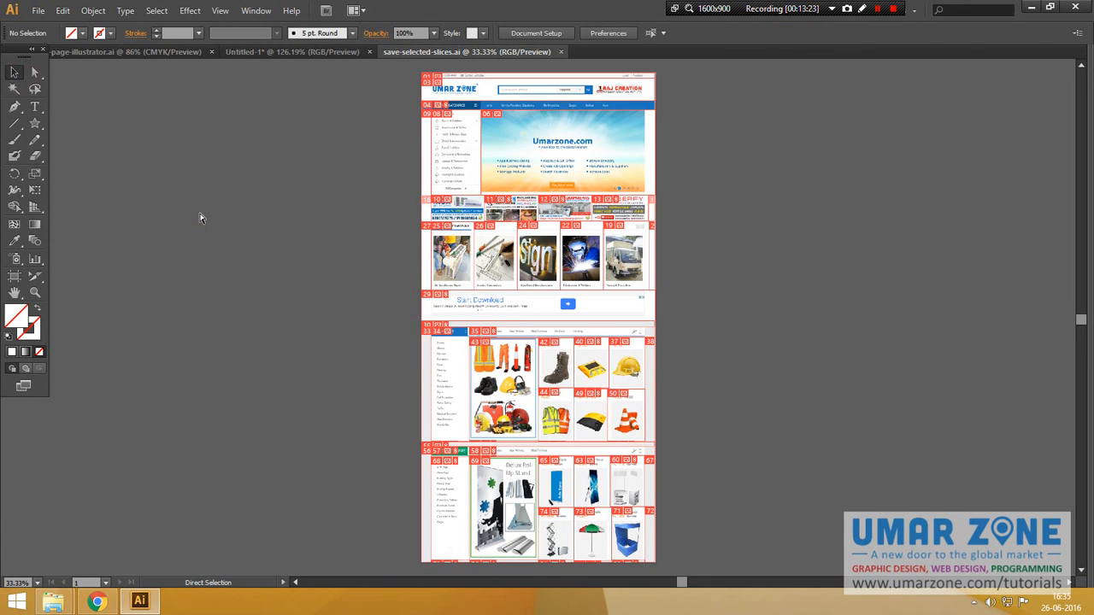
key("ctrl+Tab")
key("f")
key("f")
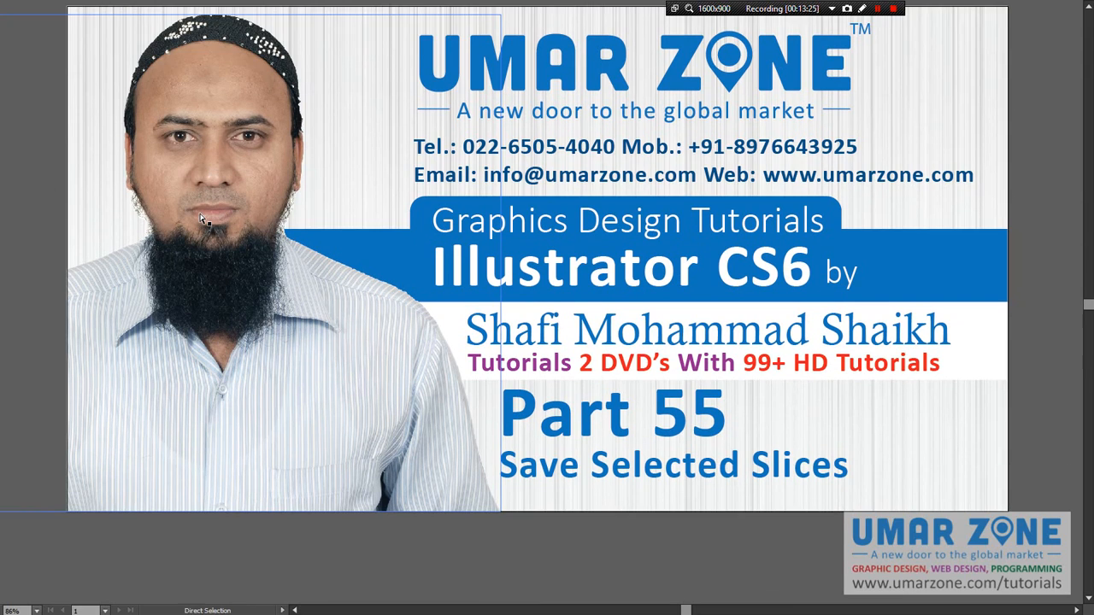
key("ctrl+1")
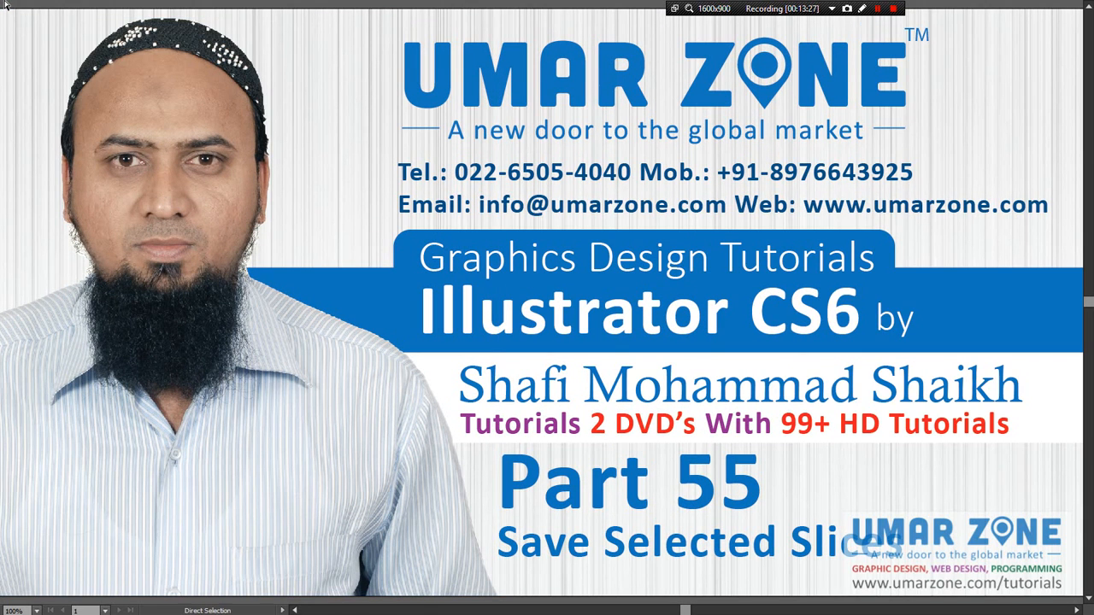